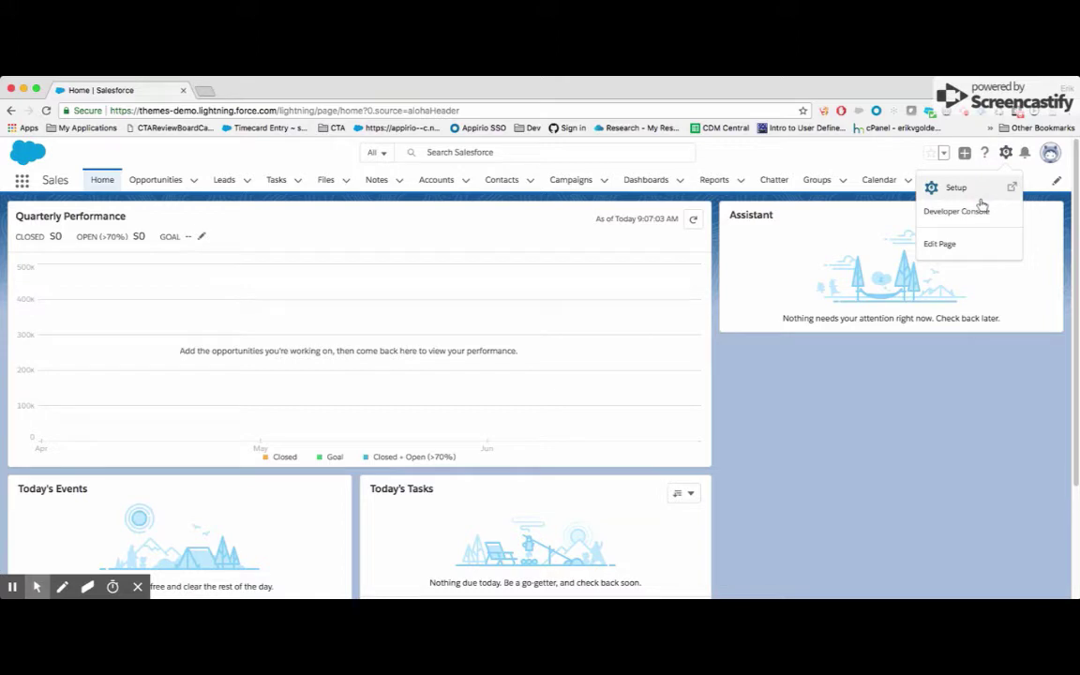
- Open Setup and find the Communities Settings page by searching for "commu"
click(980, 195)
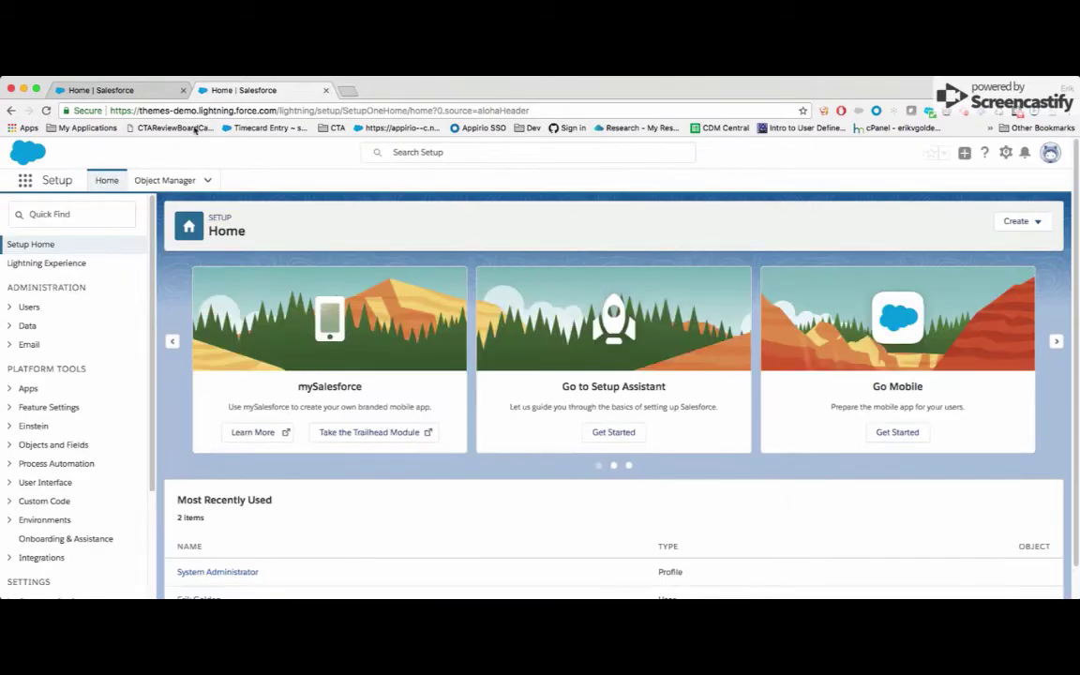
drag(196, 111, 139, 110)
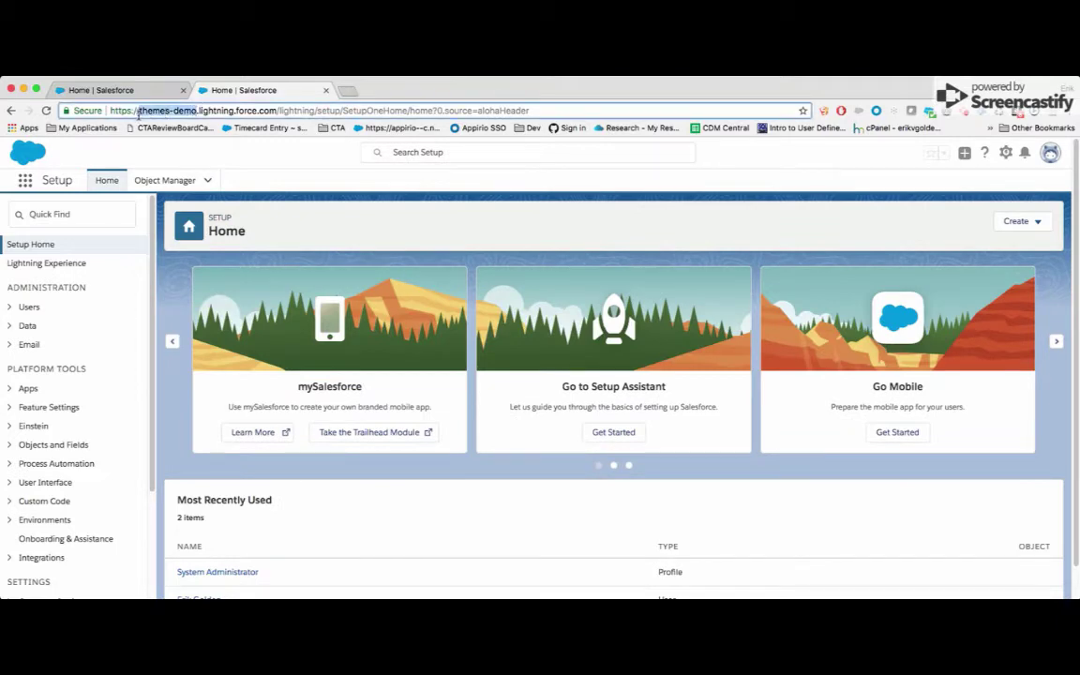
click(24, 212)
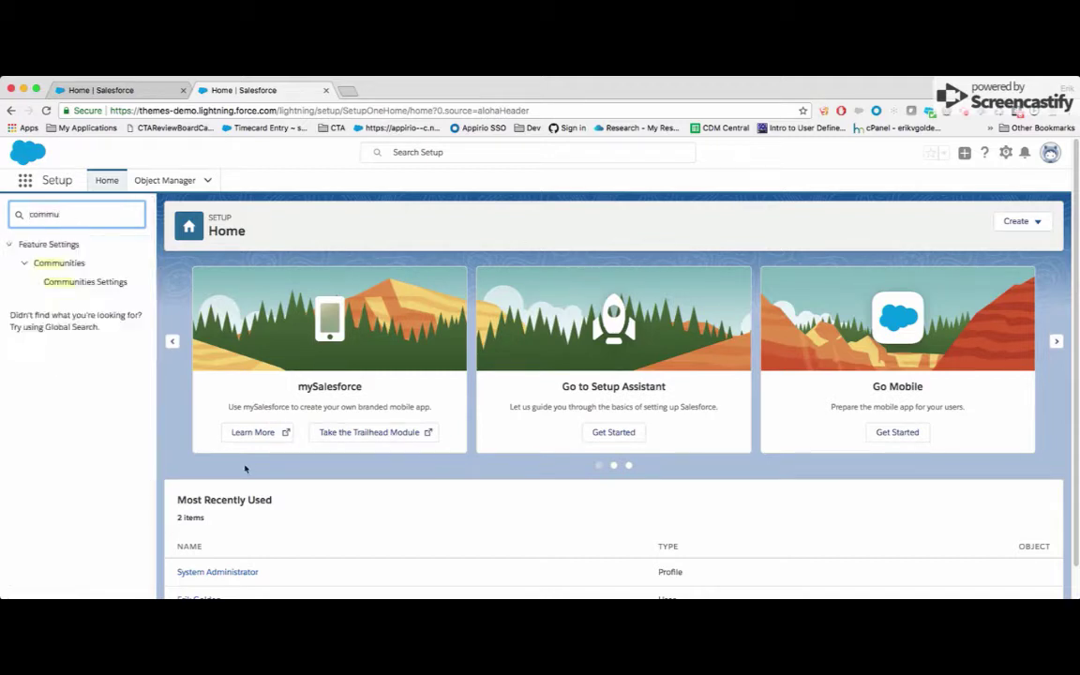
click(45, 288)
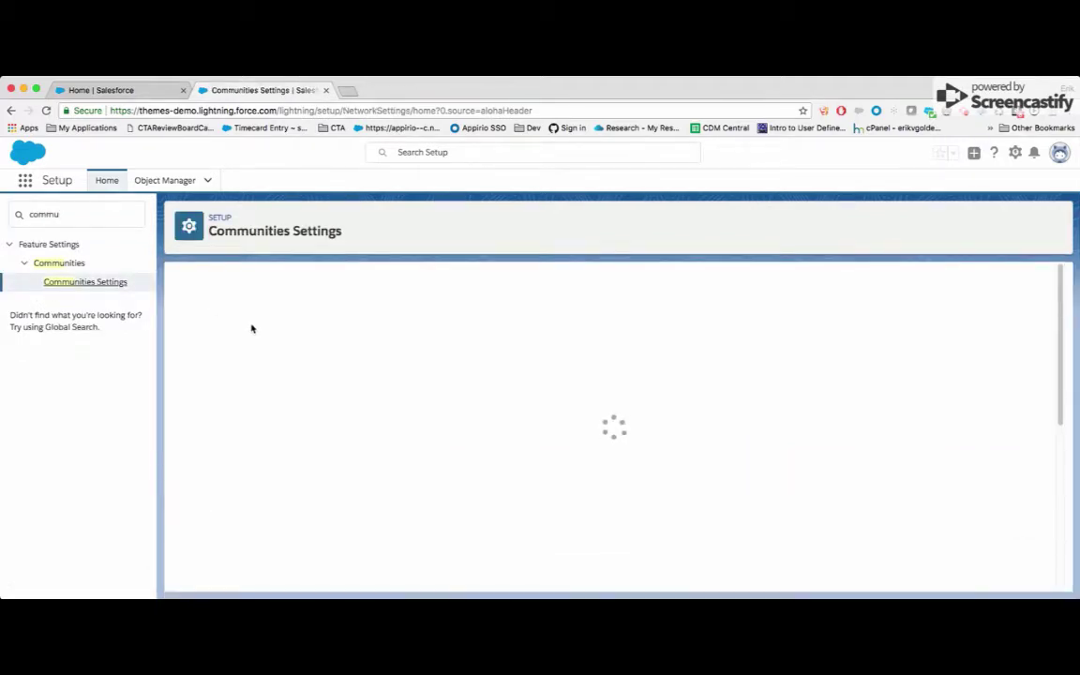
- Enable communities with the domain name themes-demo, check its availability and save the settings
click(190, 431)
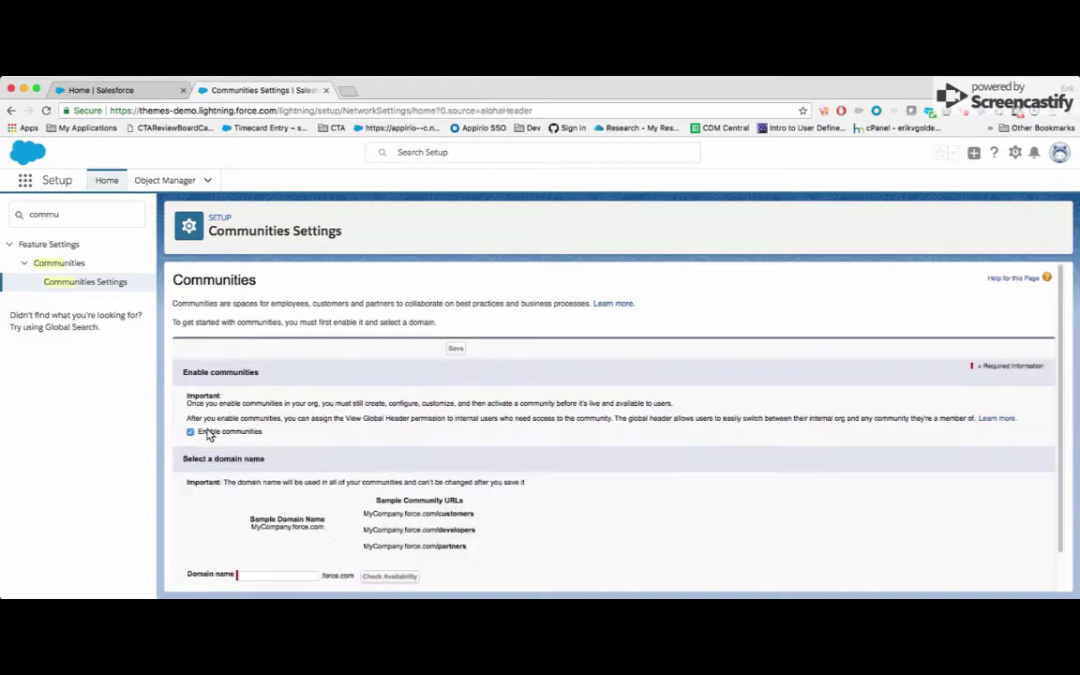
scroll(328, 478, down, 1)
click(276, 547)
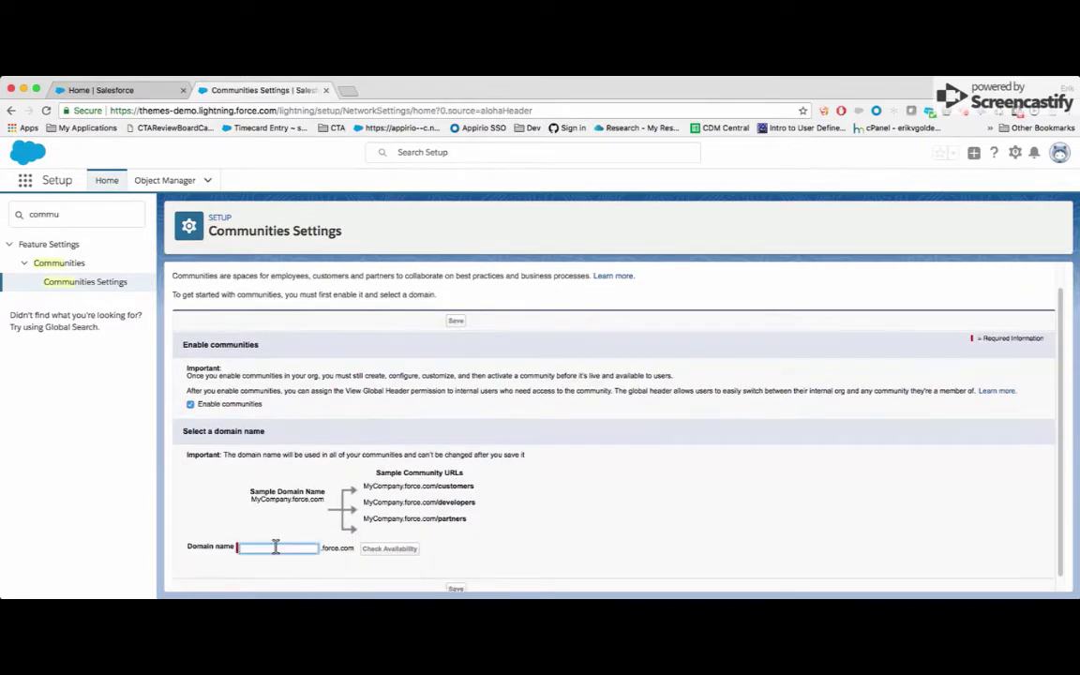
text(themes-demo)
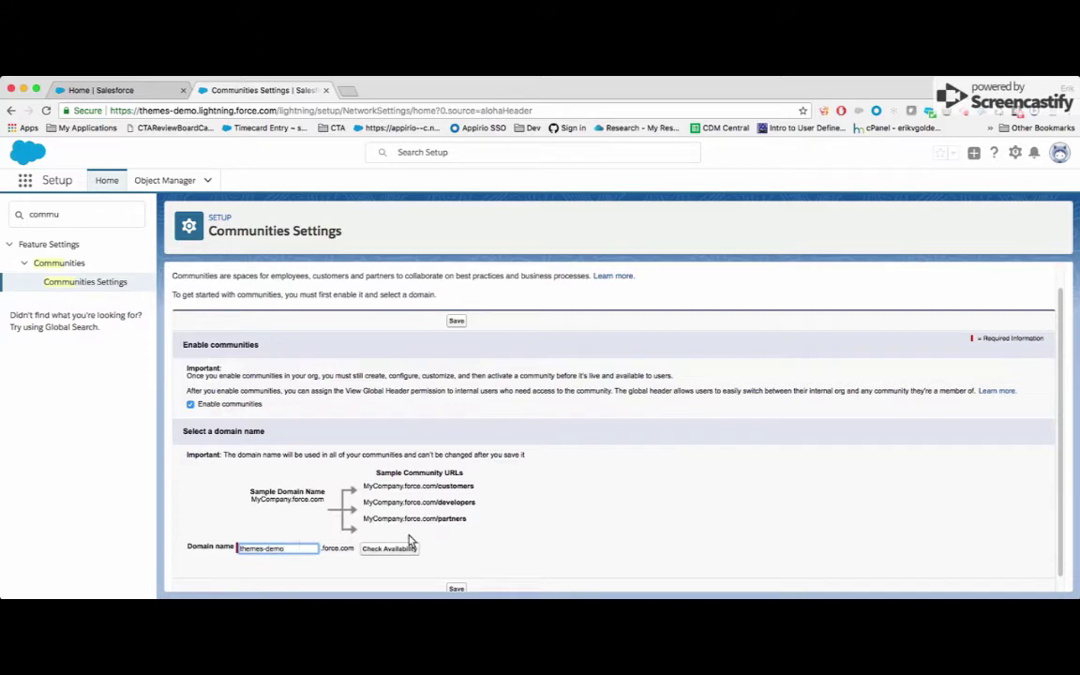
click(389, 549)
scroll(393, 548, down, 1)
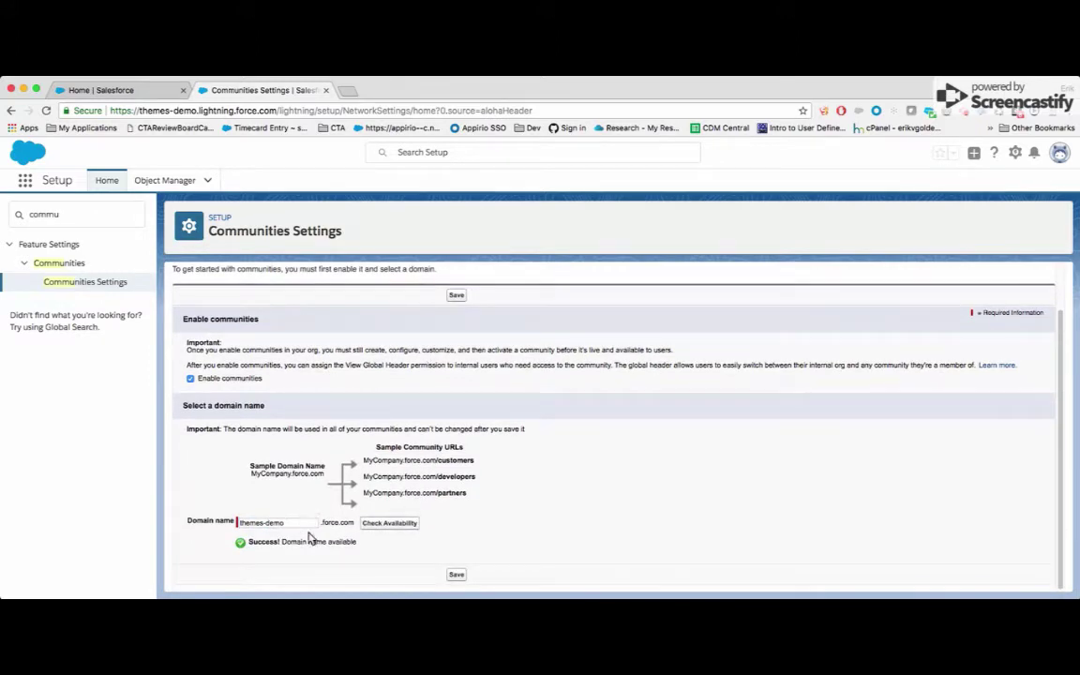
click(456, 573)
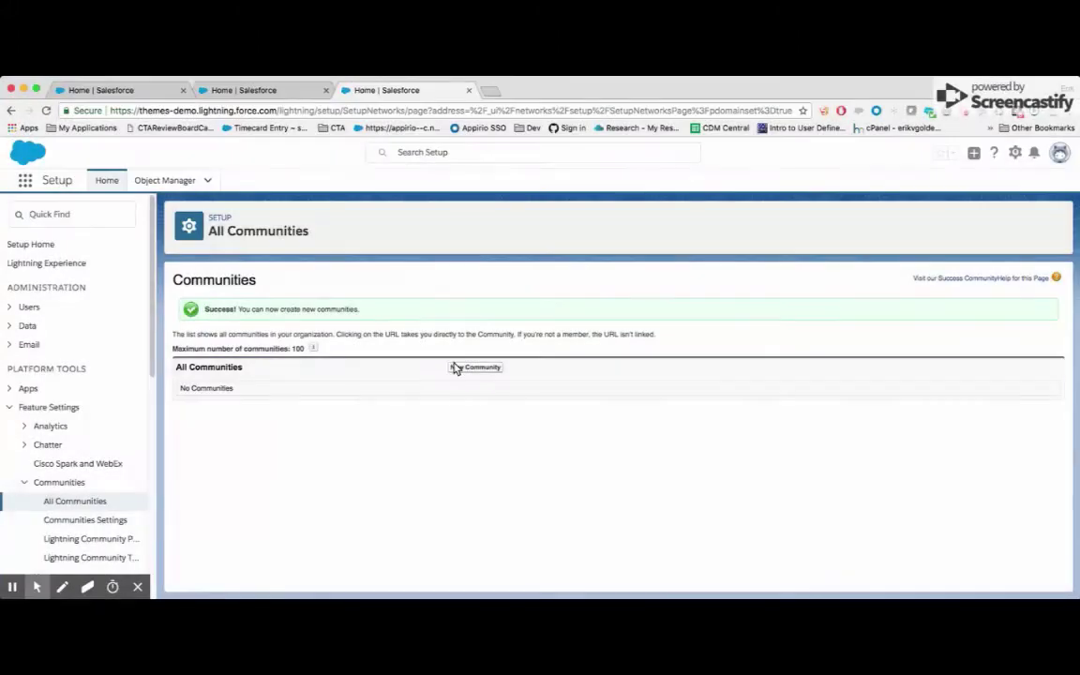
- Start a new community from the Customer Account Portal template and close the surplus browser tabs
click(457, 368)
click(326, 90)
click(182, 91)
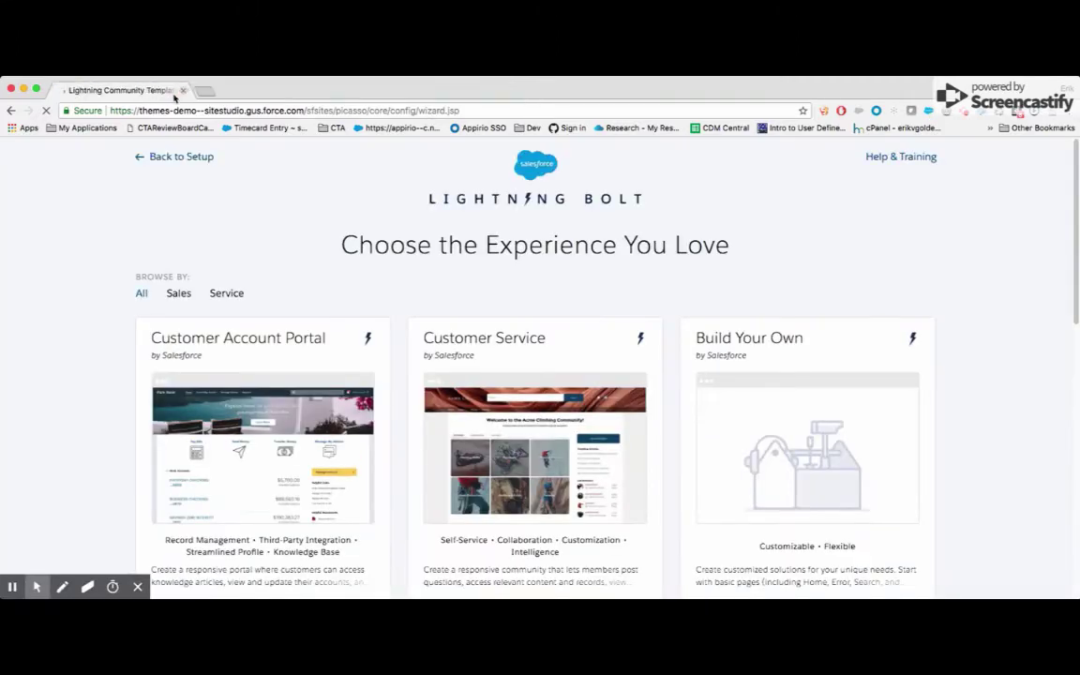
scroll(509, 271, down, 2)
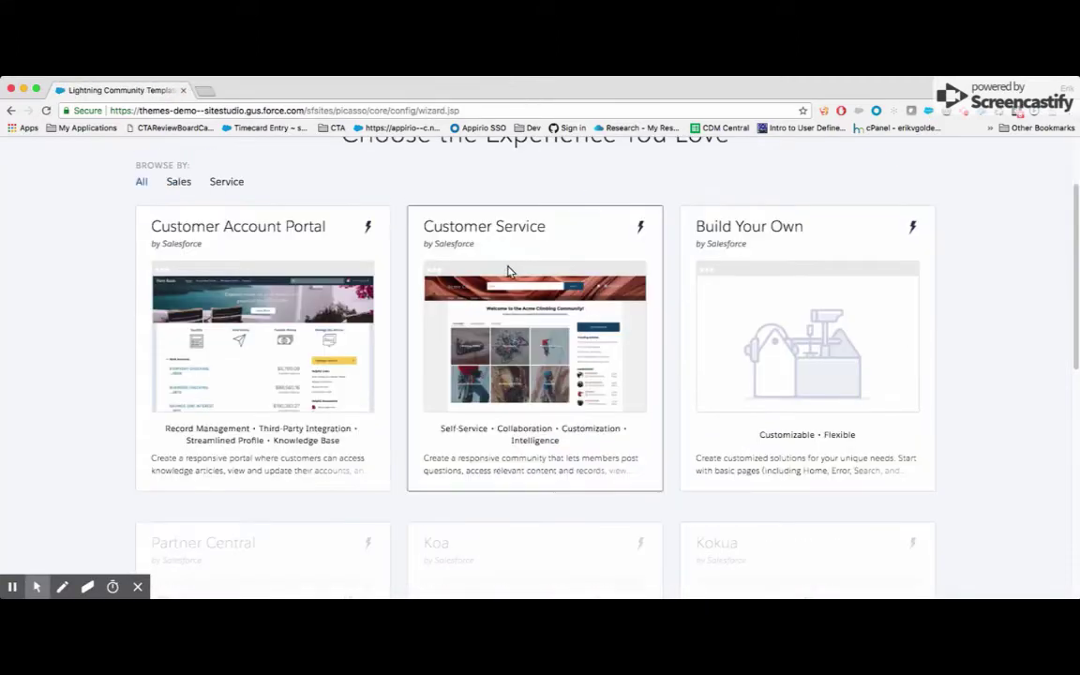
scroll(509, 271, down, 5)
scroll(501, 289, up, 8)
scroll(503, 296, down, 1)
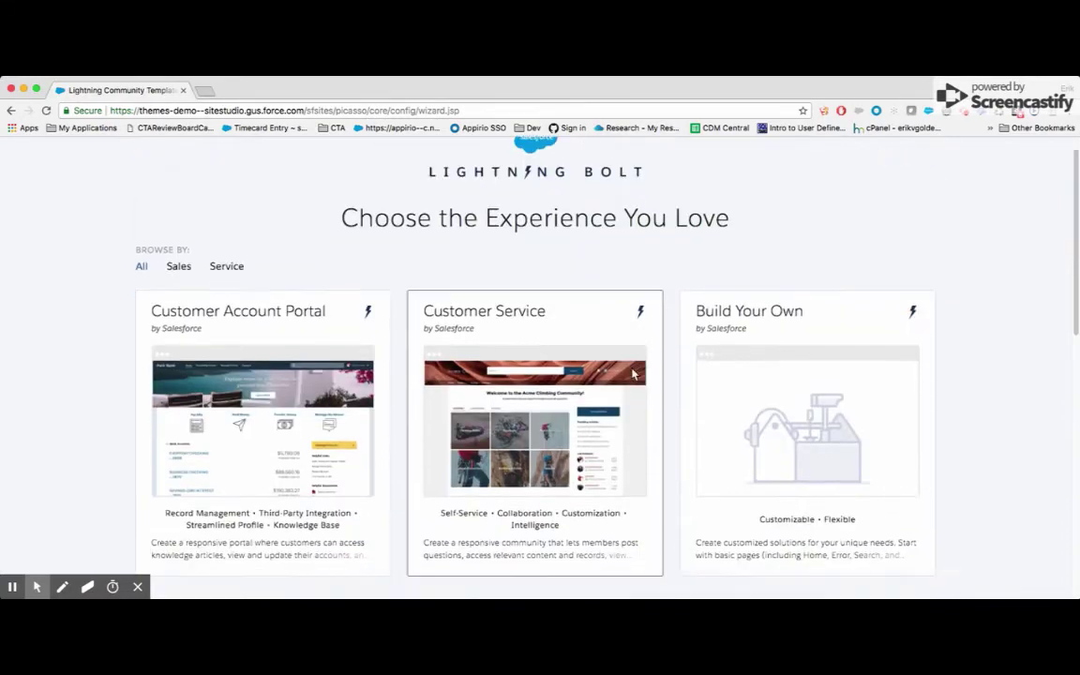
click(246, 452)
click(710, 320)
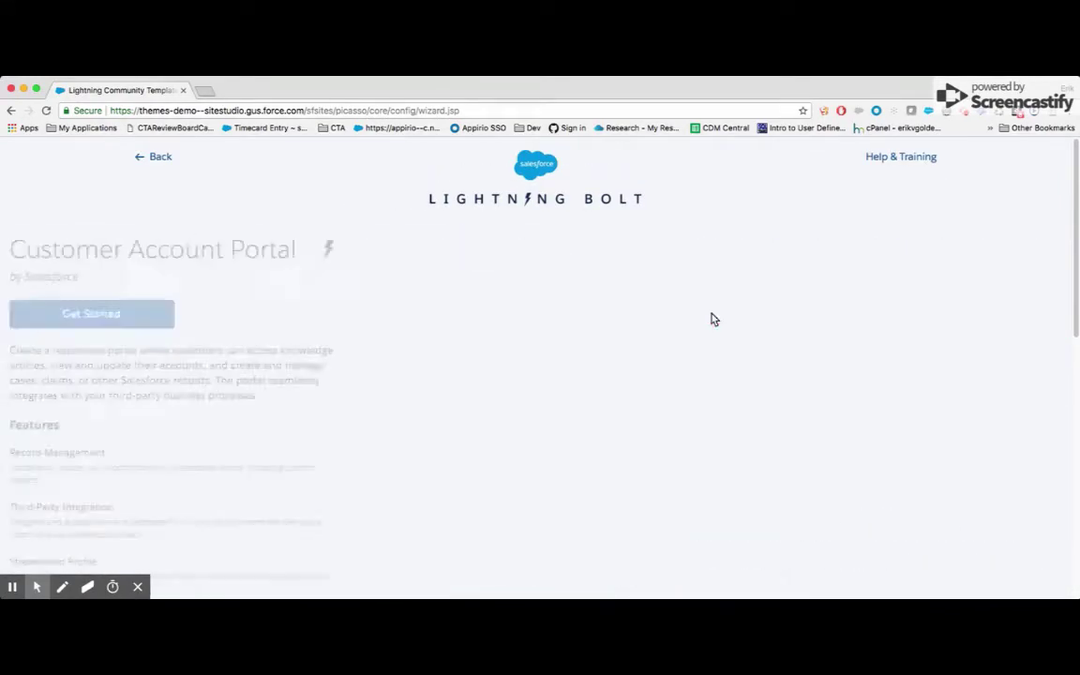
- Name the community Account Portal Demo and try to create it with the URL suffix account-portal-demo
click(570, 331)
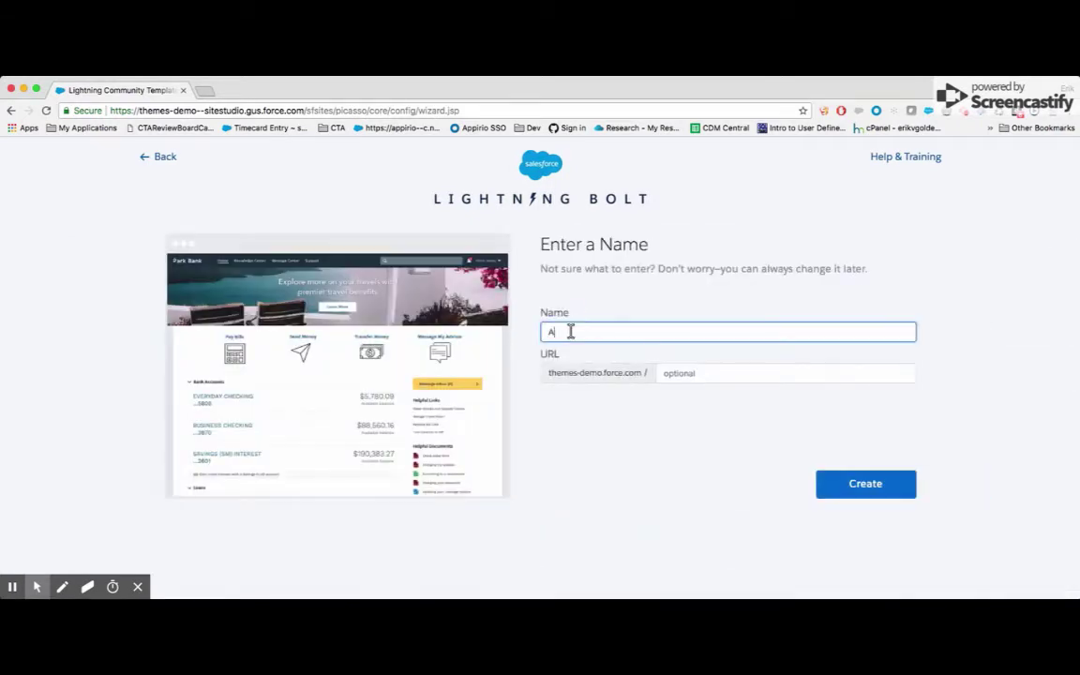
text(Account Portal Demo)
key(Tab)
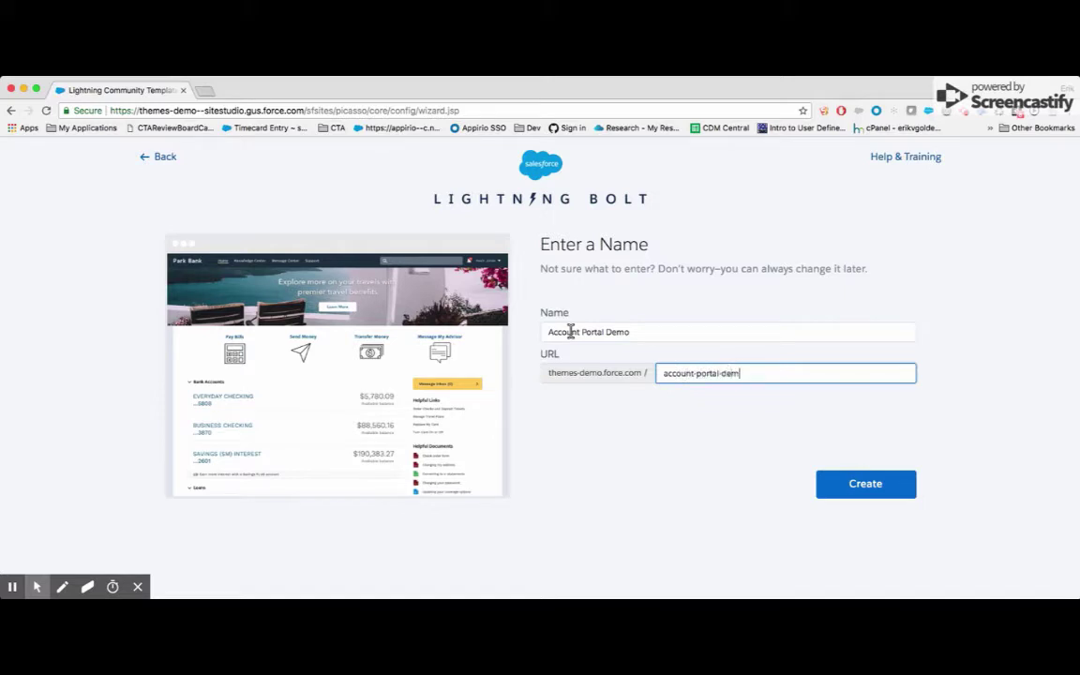
text(o)
click(866, 496)
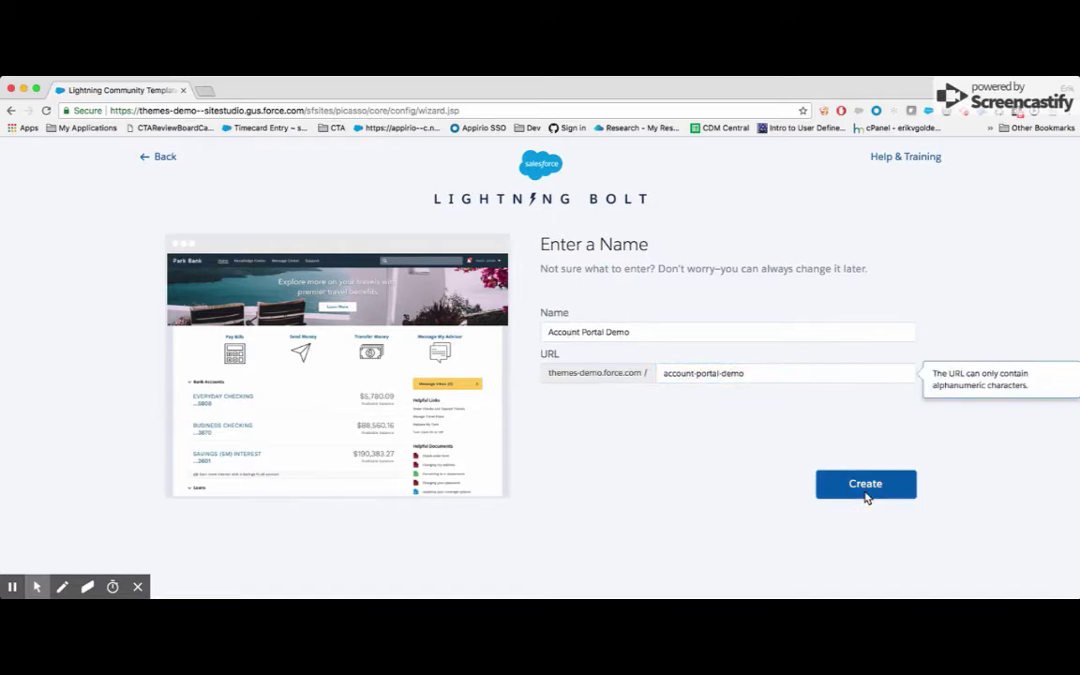
- Change the community's URL suffix to portaldemo, without hyphens, and create the community
click(719, 374)
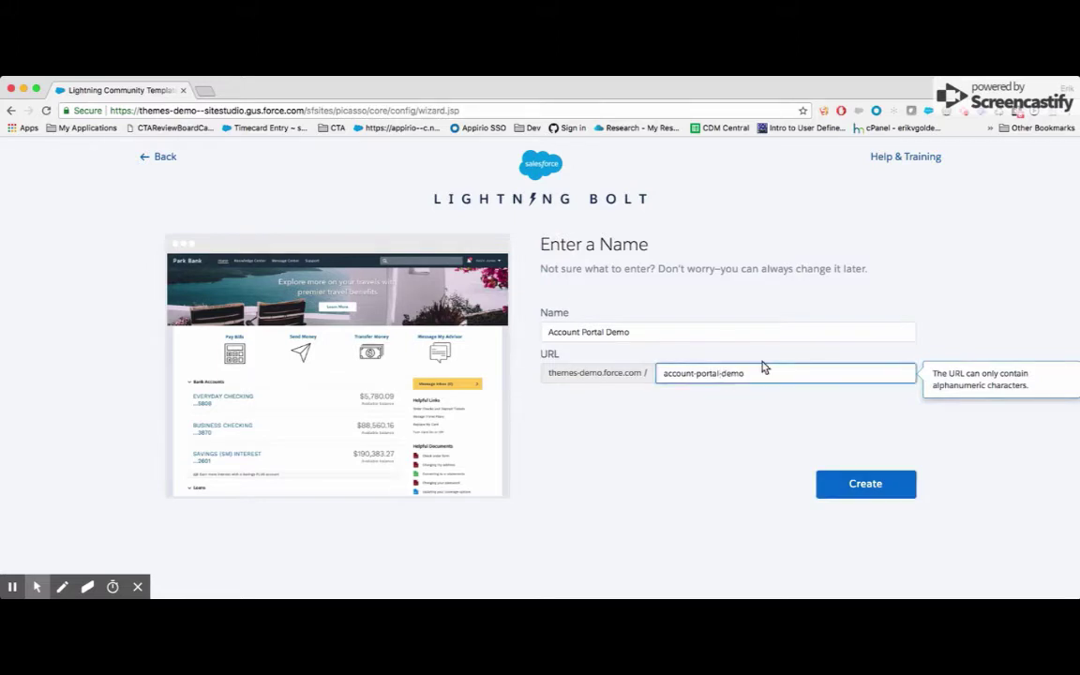
key(Left)
key(Left)
key(Left)
key(Left)
key(Left)
key(Left)
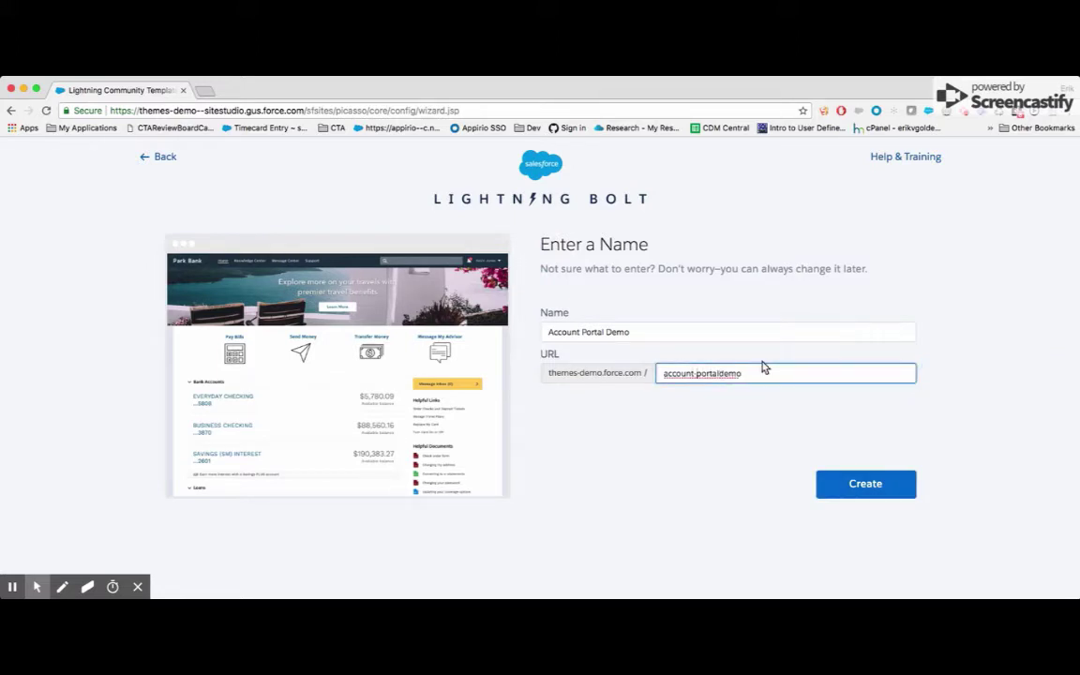
key(BackSpace)
drag(750, 369, 617, 352)
drag(697, 376, 596, 360)
click(864, 482)
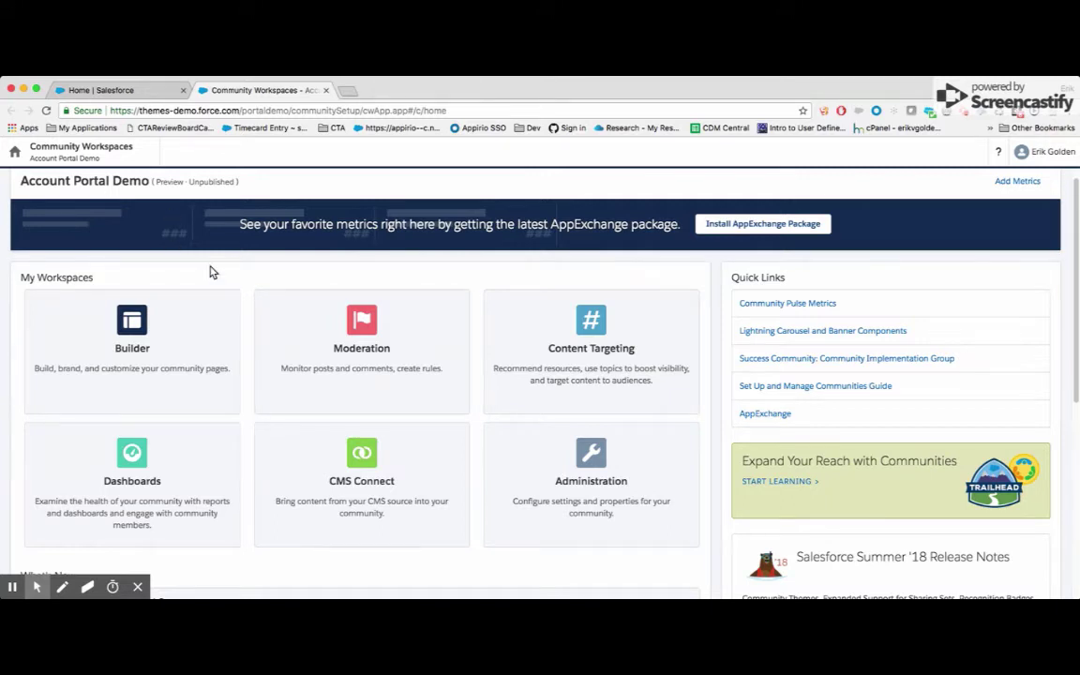
- Turn off the welcome email for new members in the community's administration email settings and save
click(540, 480)
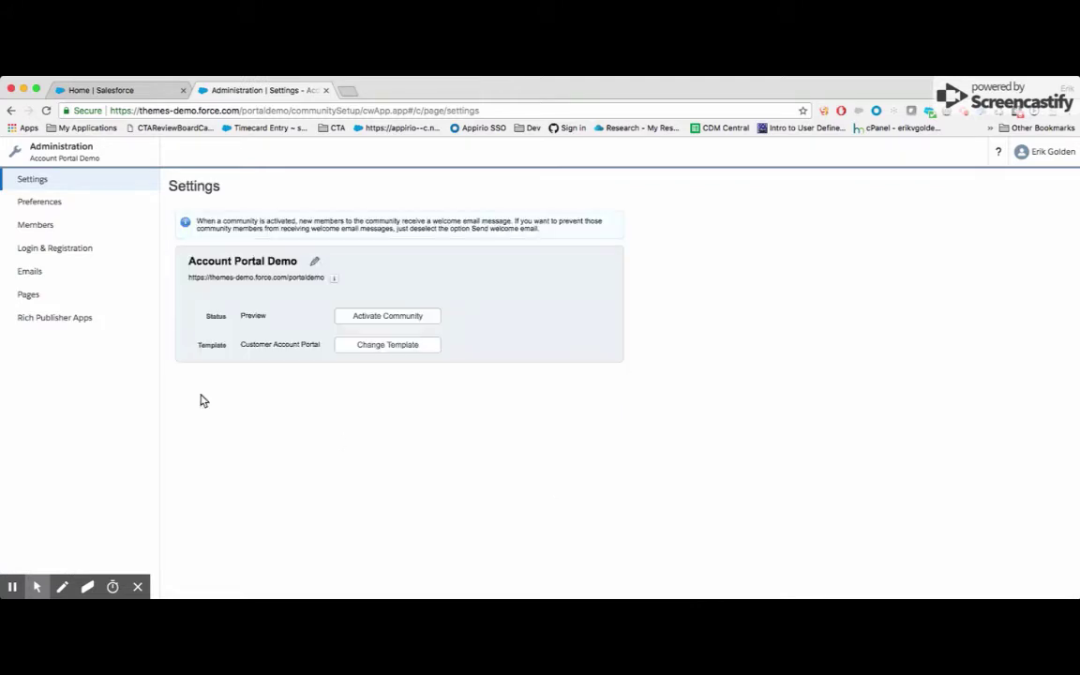
click(50, 272)
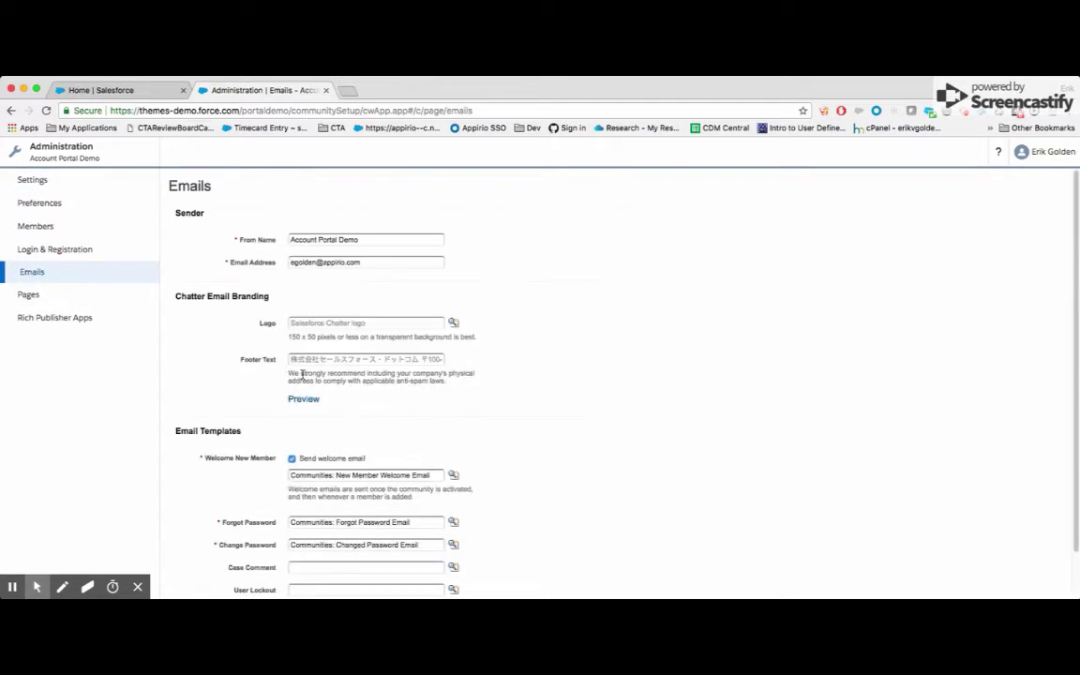
scroll(328, 419, down, 1)
click(292, 437)
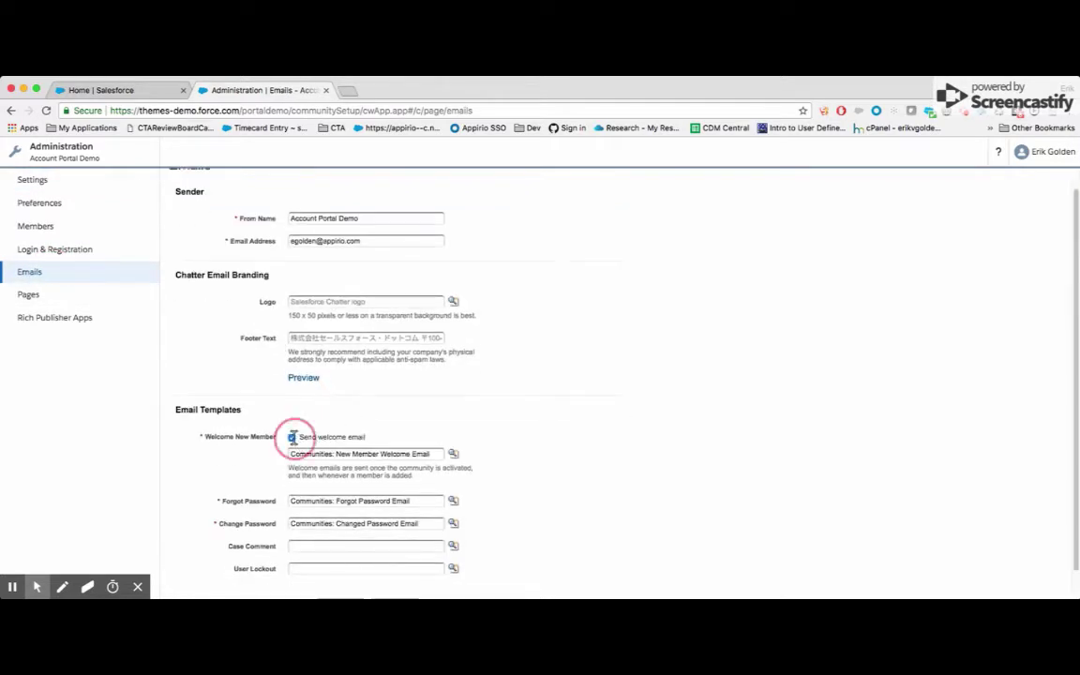
click(343, 577)
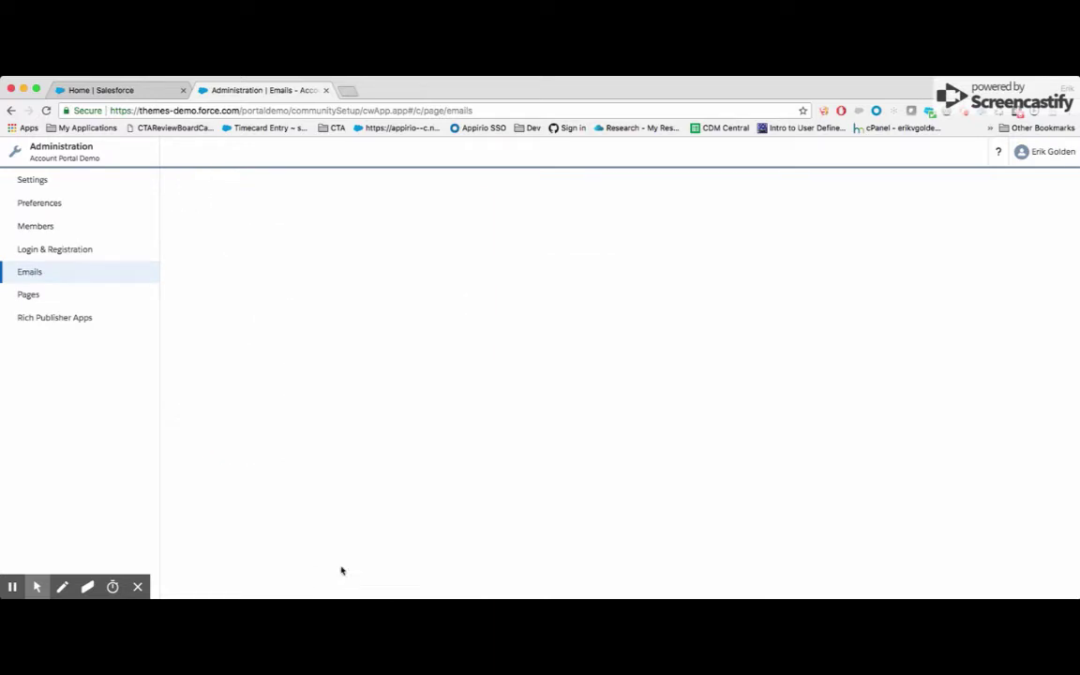
- Allow internal users to log in directly to the community in the Login & Registration settings and save
click(69, 250)
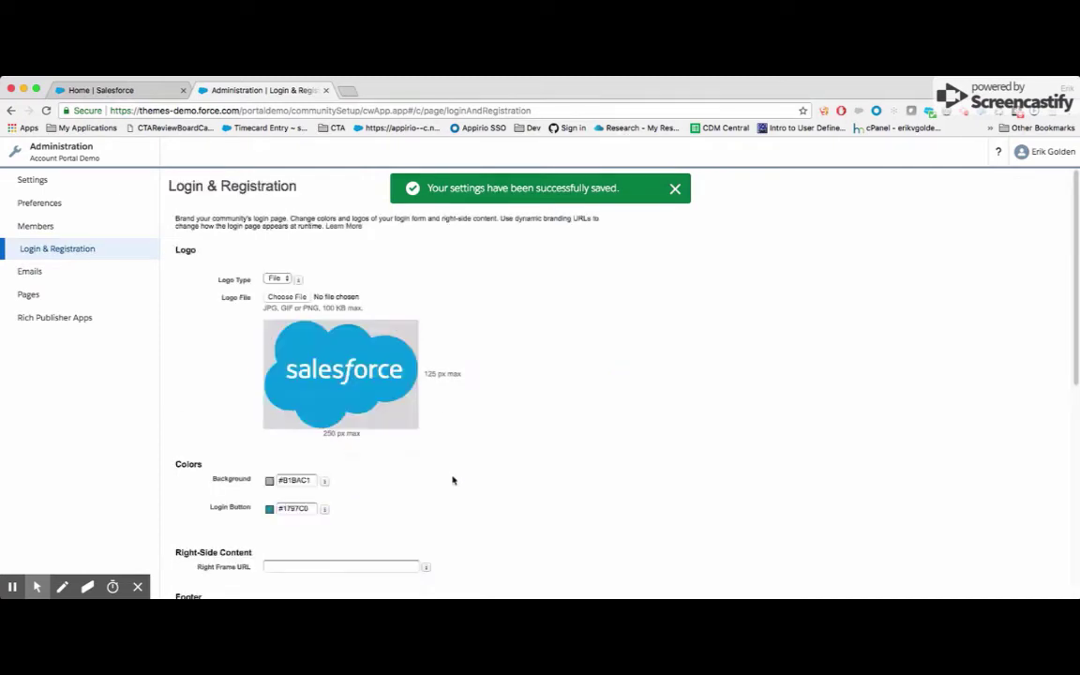
scroll(394, 487, down, 5)
click(266, 494)
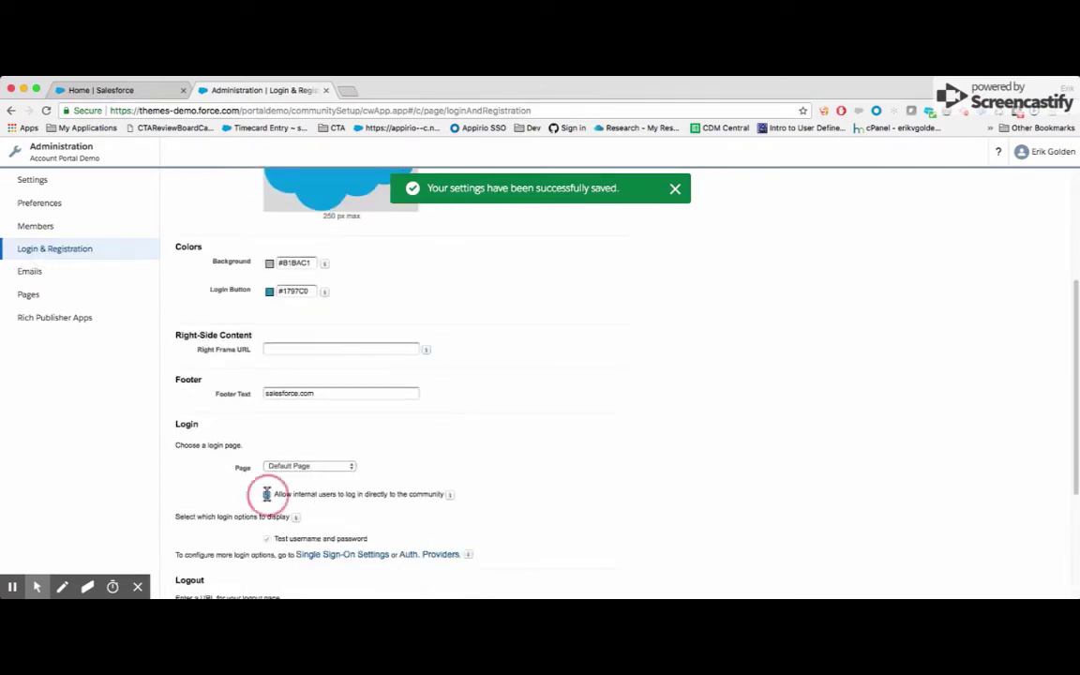
scroll(300, 548, down, 3)
scroll(300, 549, down, 1)
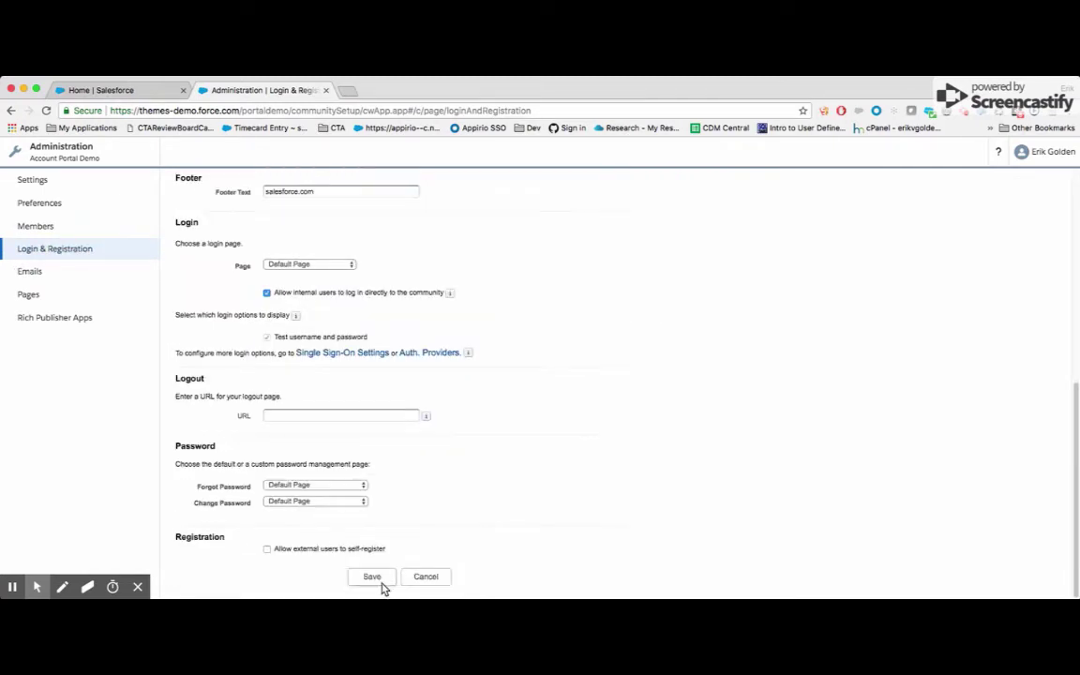
click(376, 579)
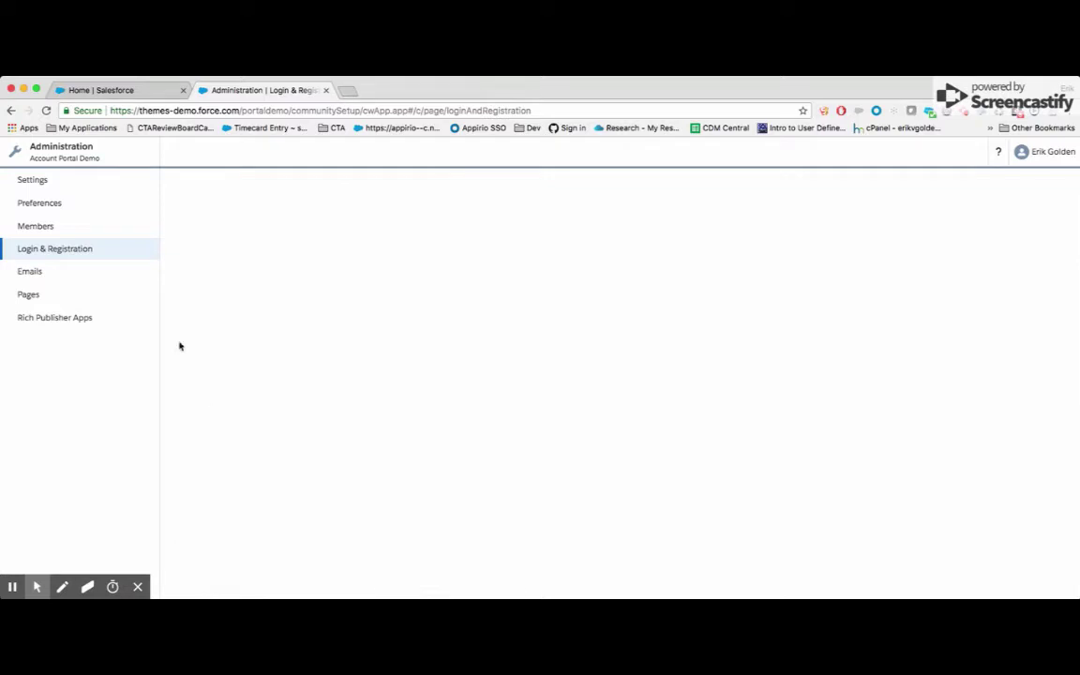
- Review the community preferences, activate Account Portal Demo in its settings and dismiss the notification
click(75, 206)
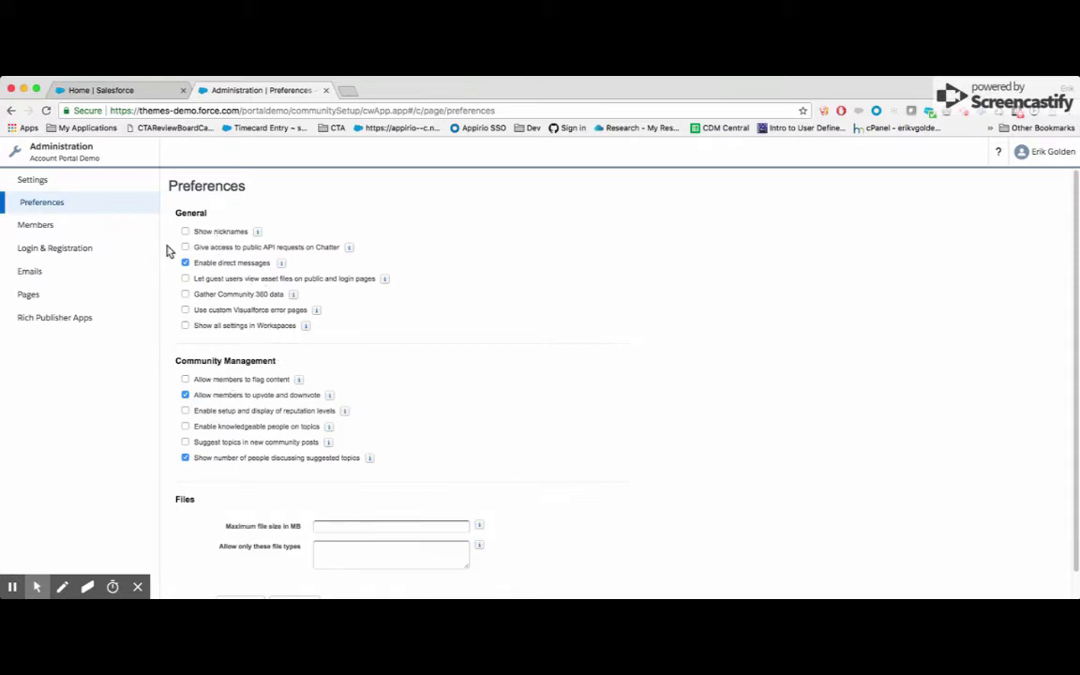
click(39, 179)
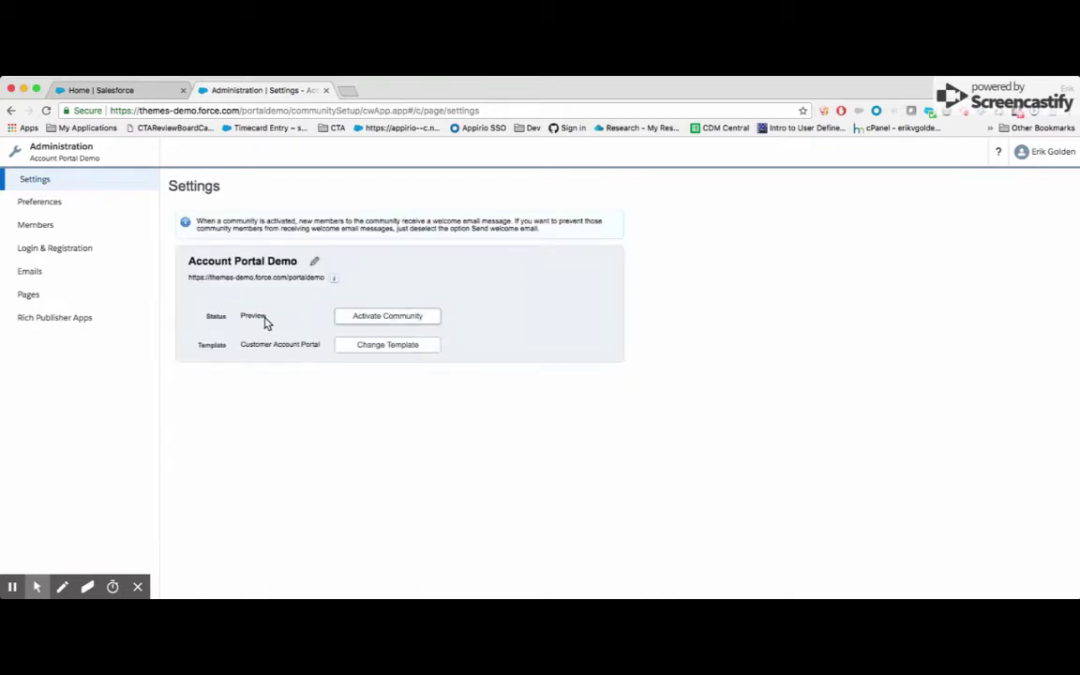
click(386, 315)
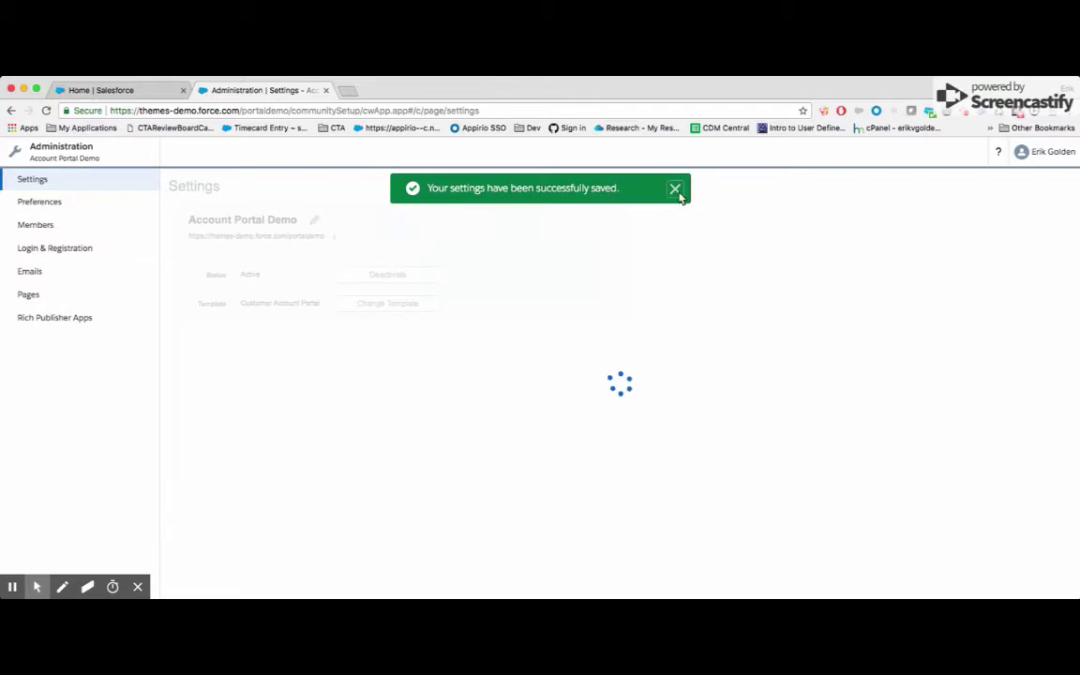
click(677, 191)
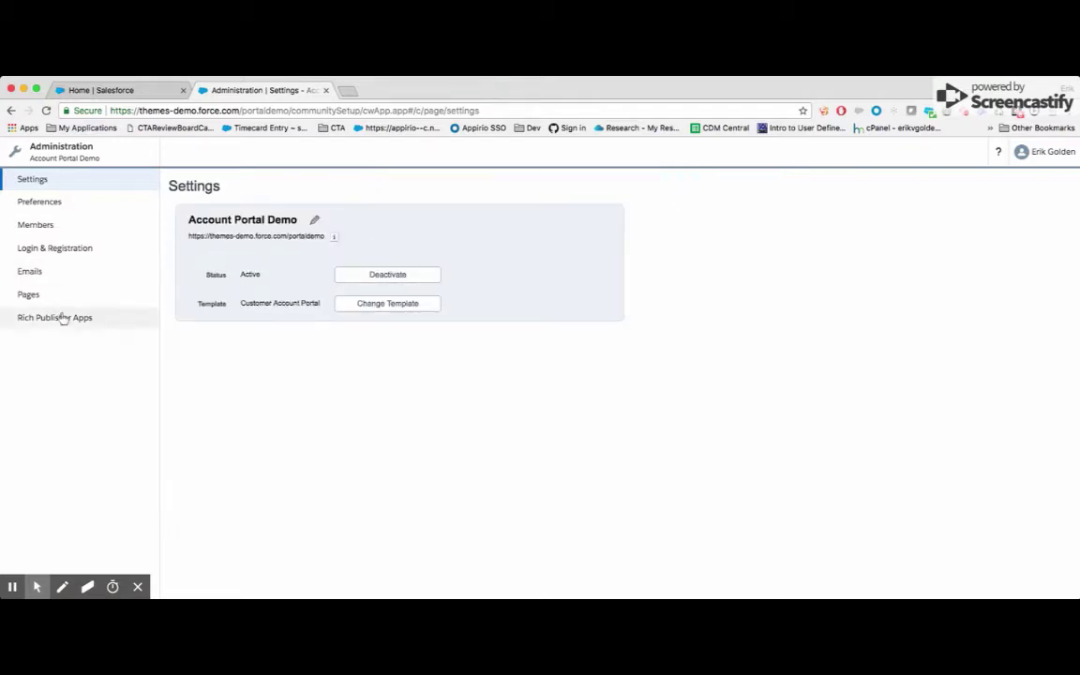
- Open the community in the Builder workspace, dismiss the welcome tour and look over the Home page
click(19, 150)
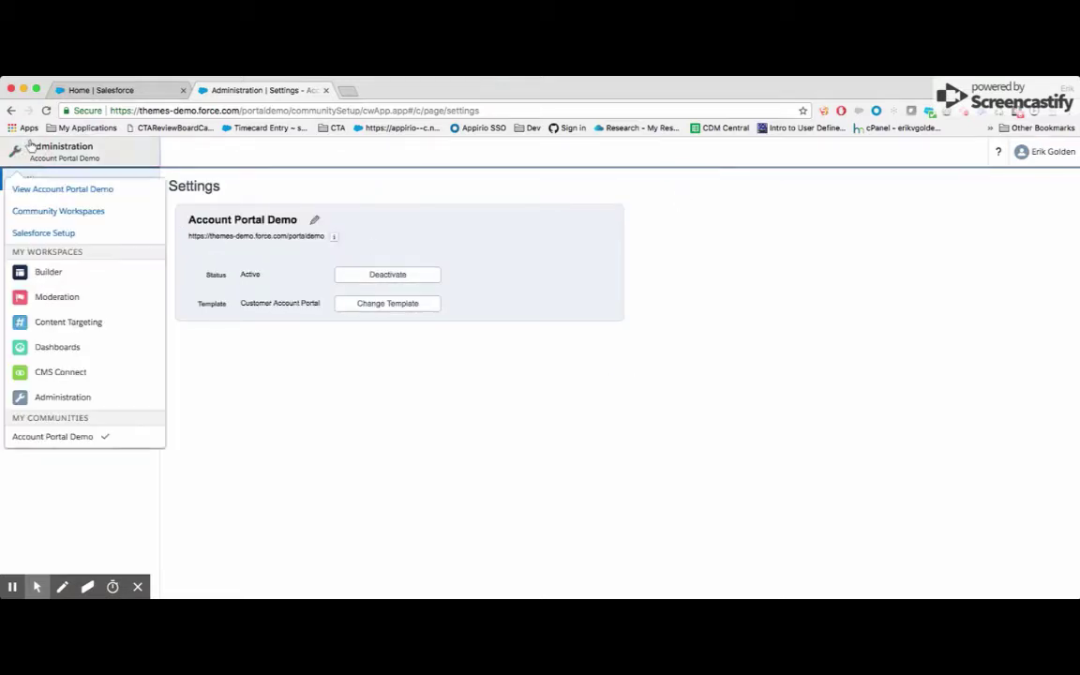
click(73, 272)
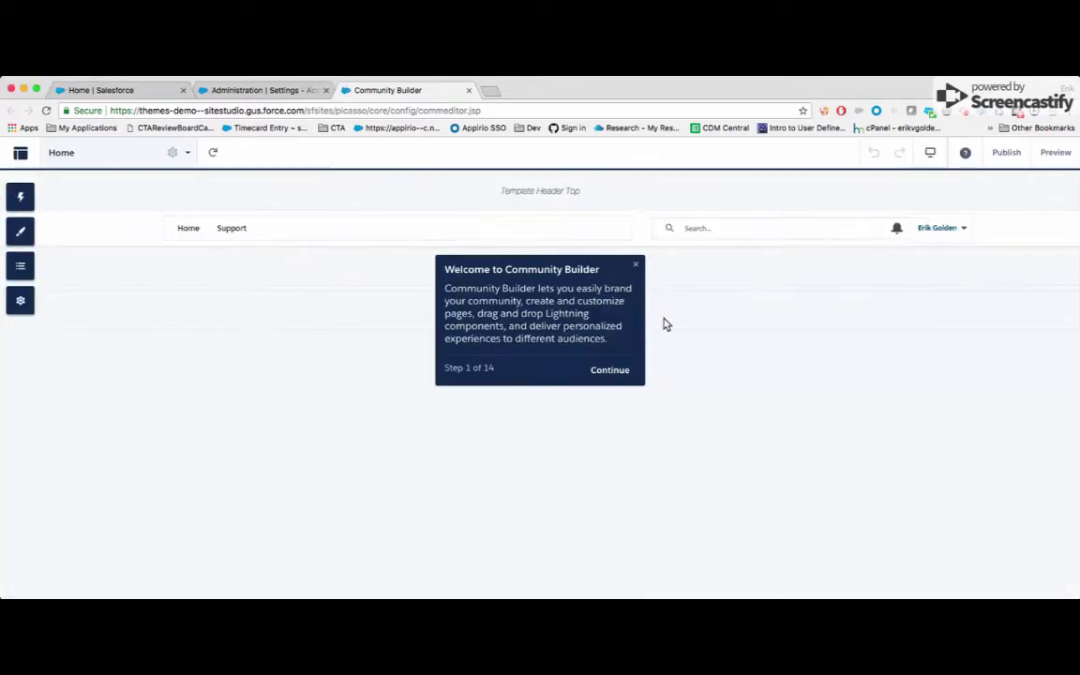
click(636, 268)
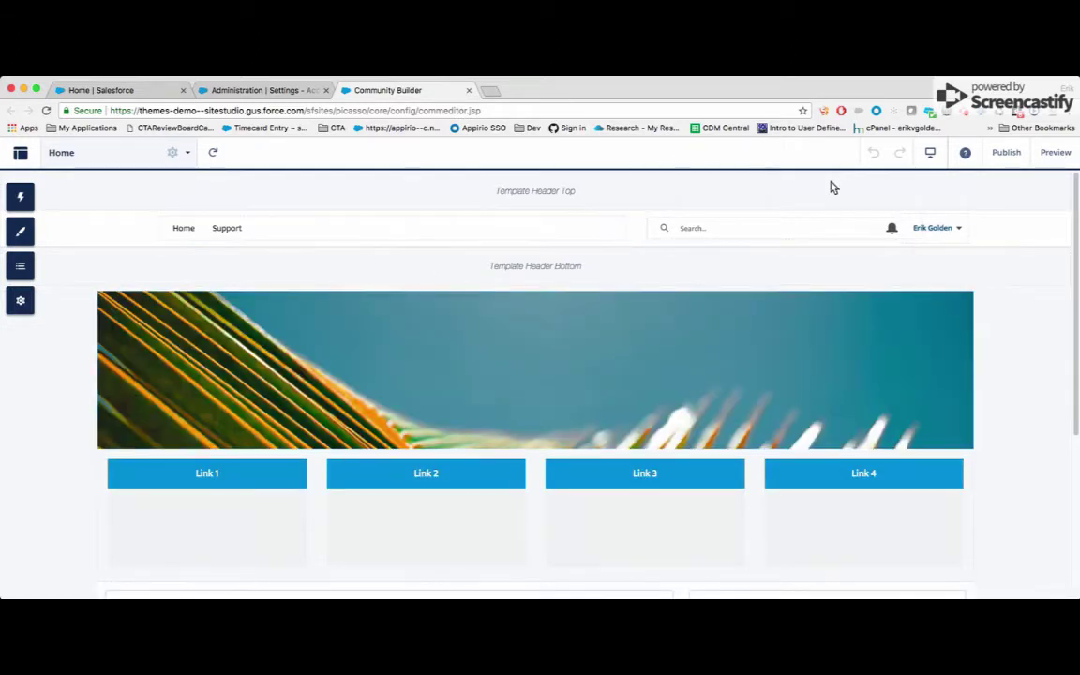
scroll(371, 434, down, 3)
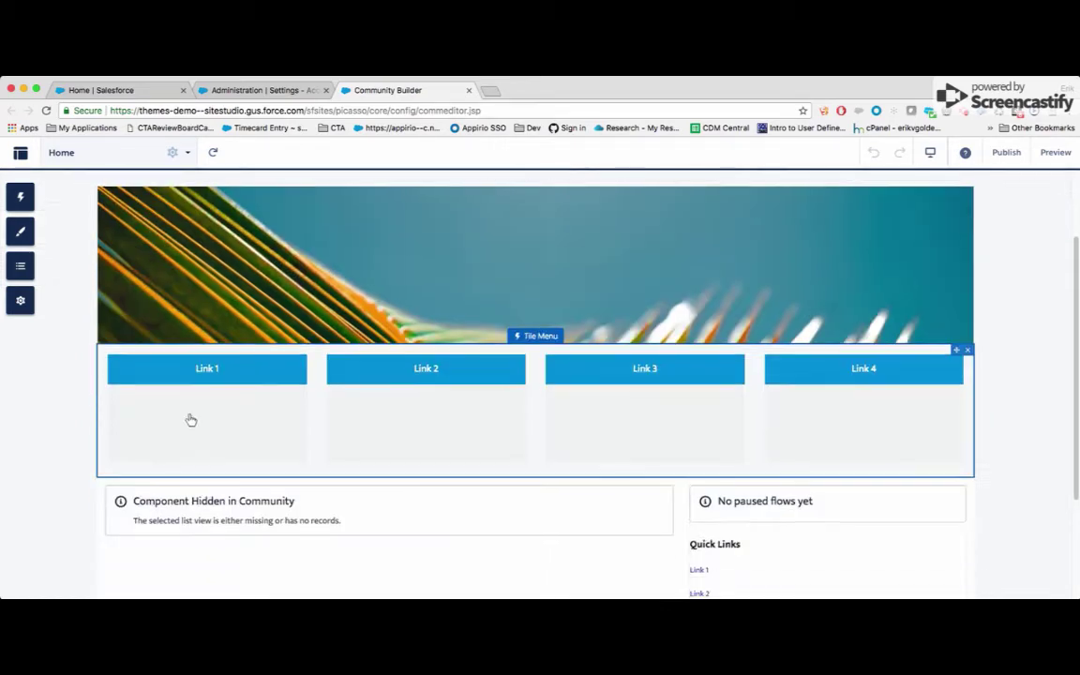
- Browse the themes available for the community from the Theme page of its settings, and close the theme selection
scroll(692, 501, down, 3)
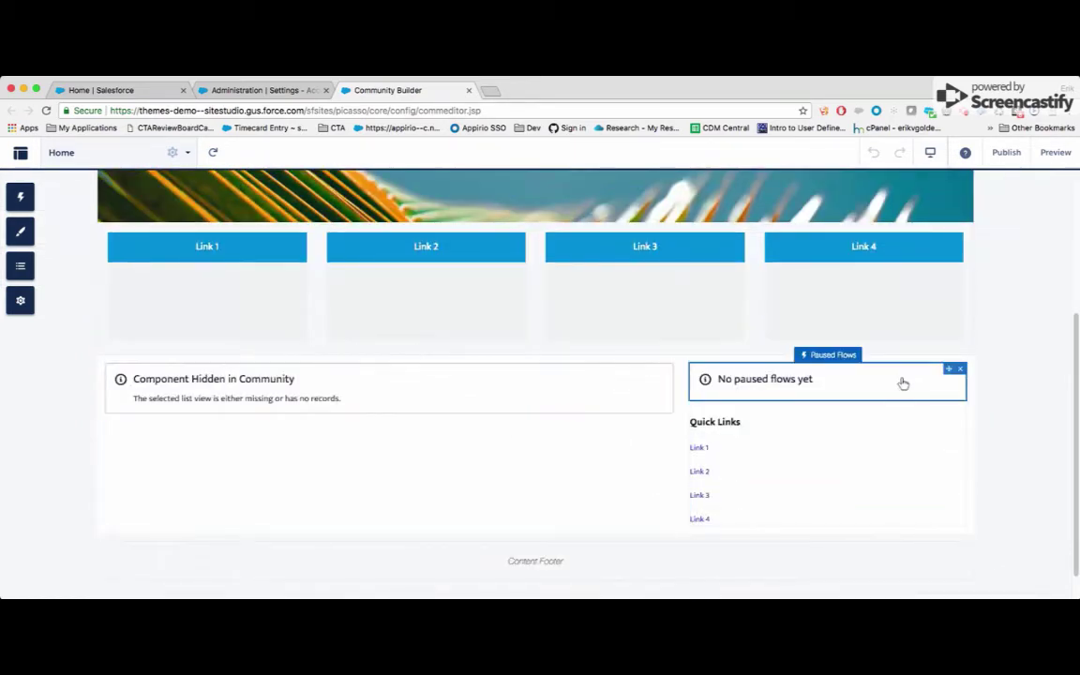
scroll(499, 503, up, 5)
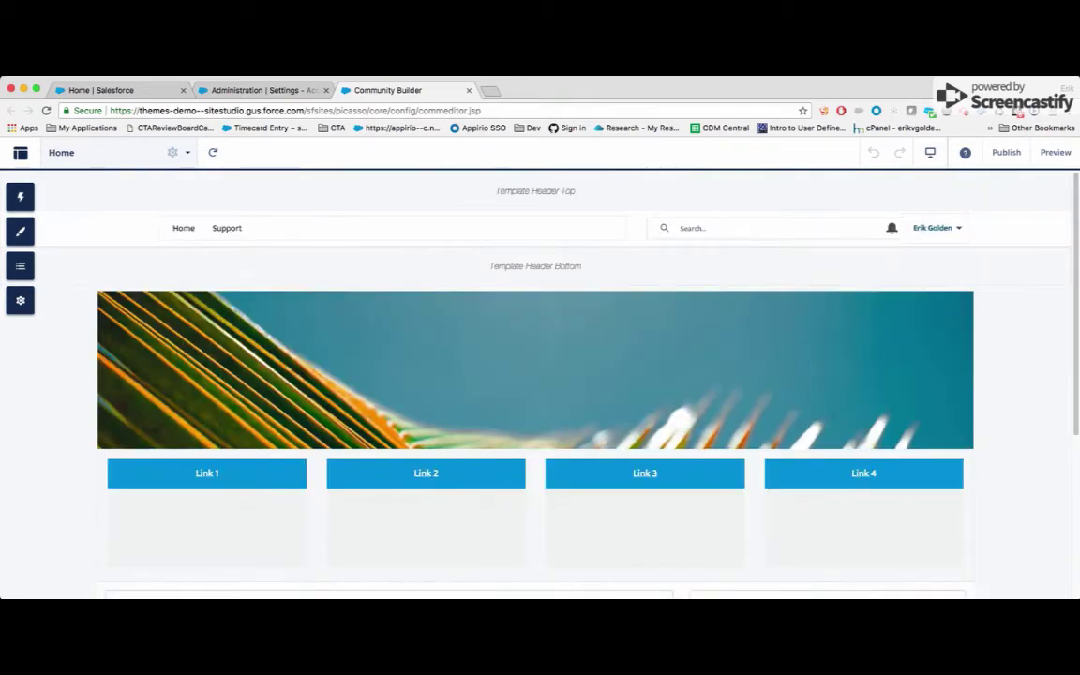
click(20, 299)
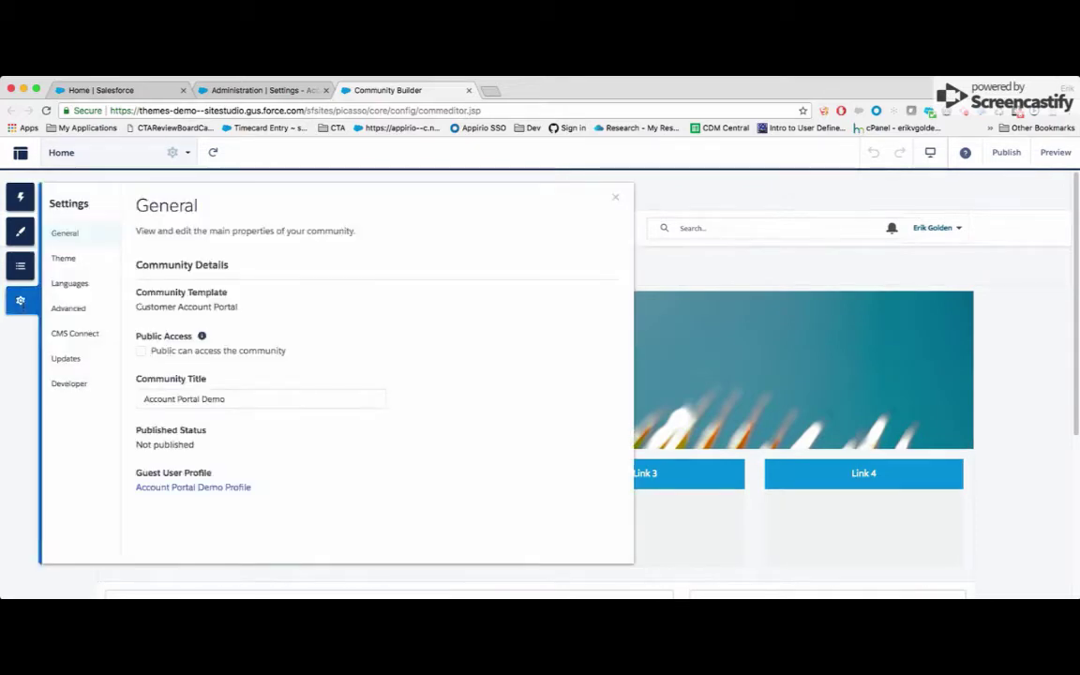
click(67, 260)
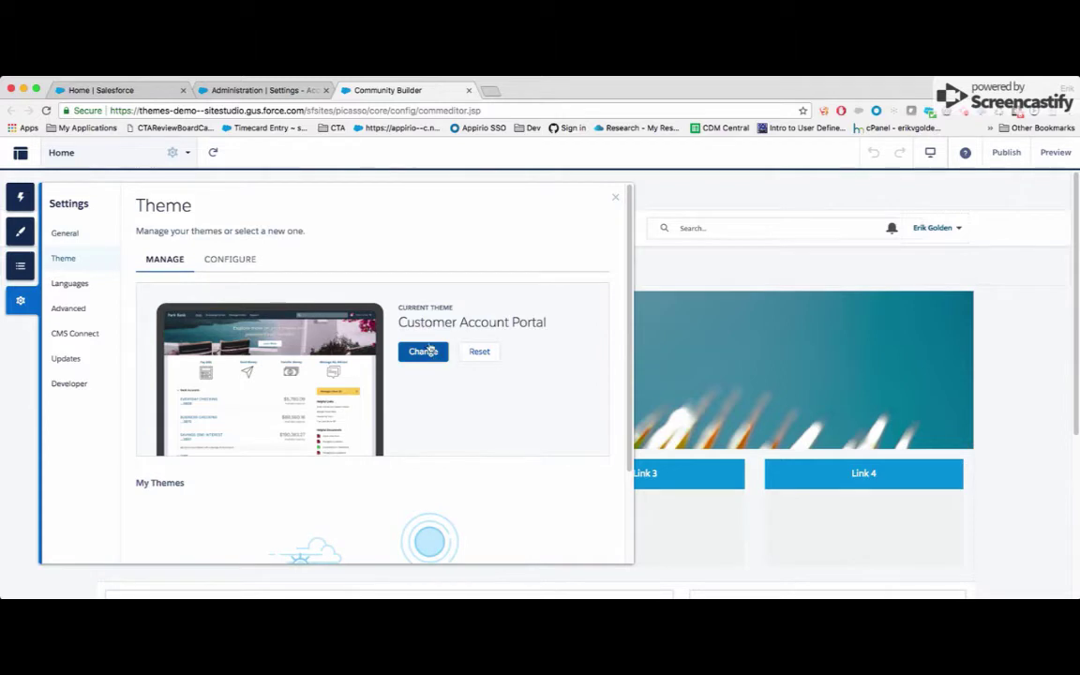
scroll(421, 360, down, 2)
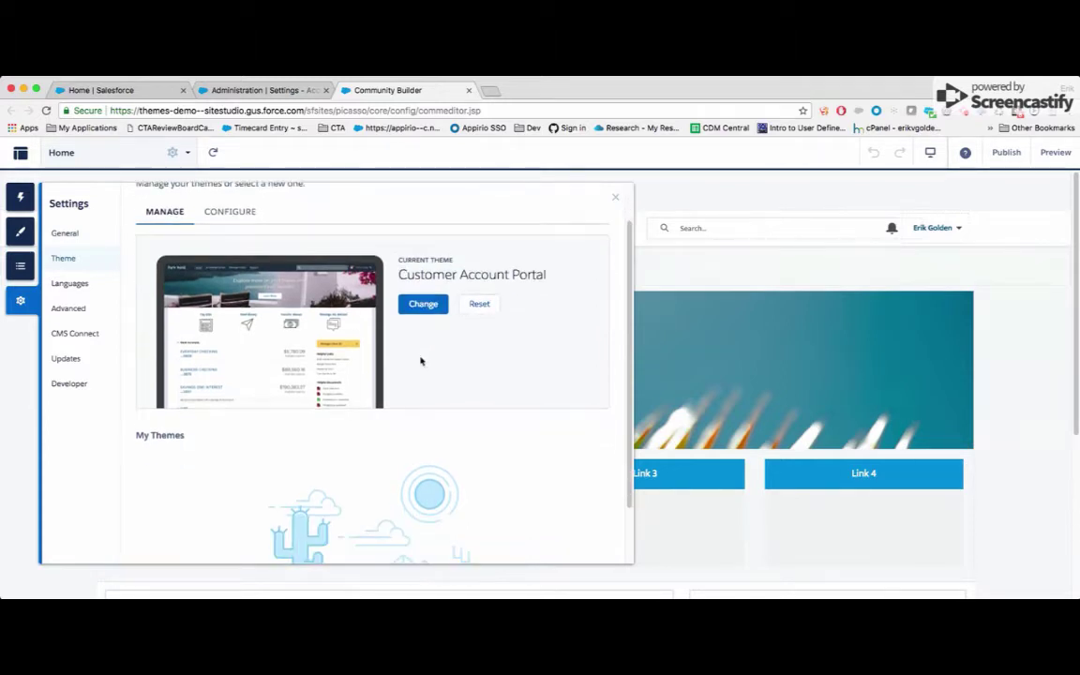
click(422, 307)
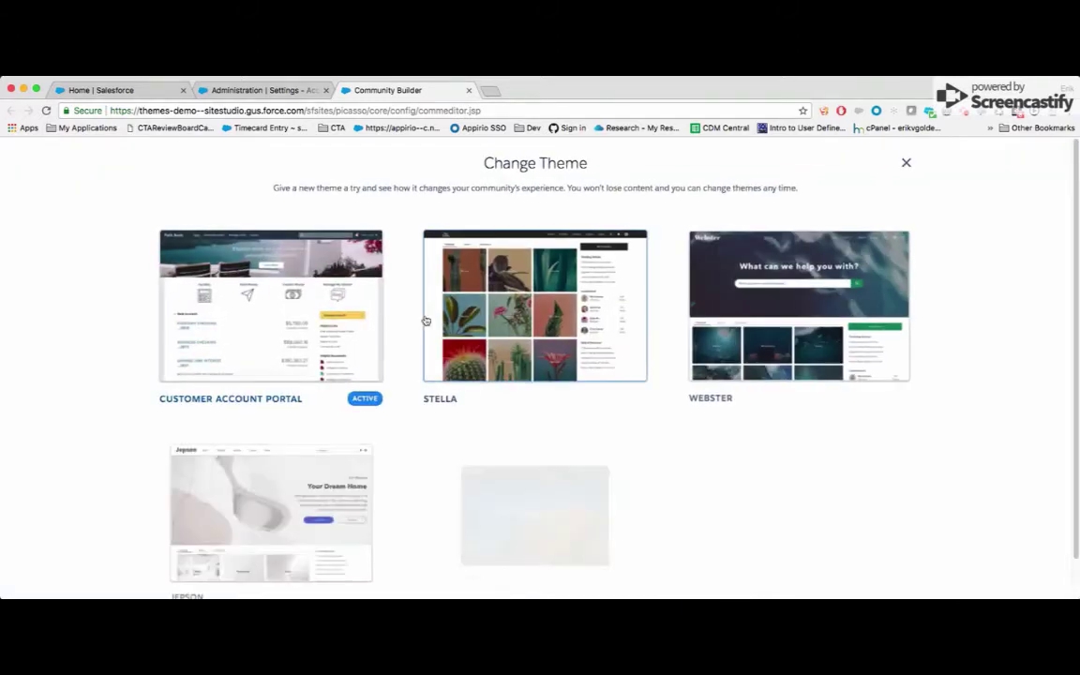
scroll(751, 304, down, 1)
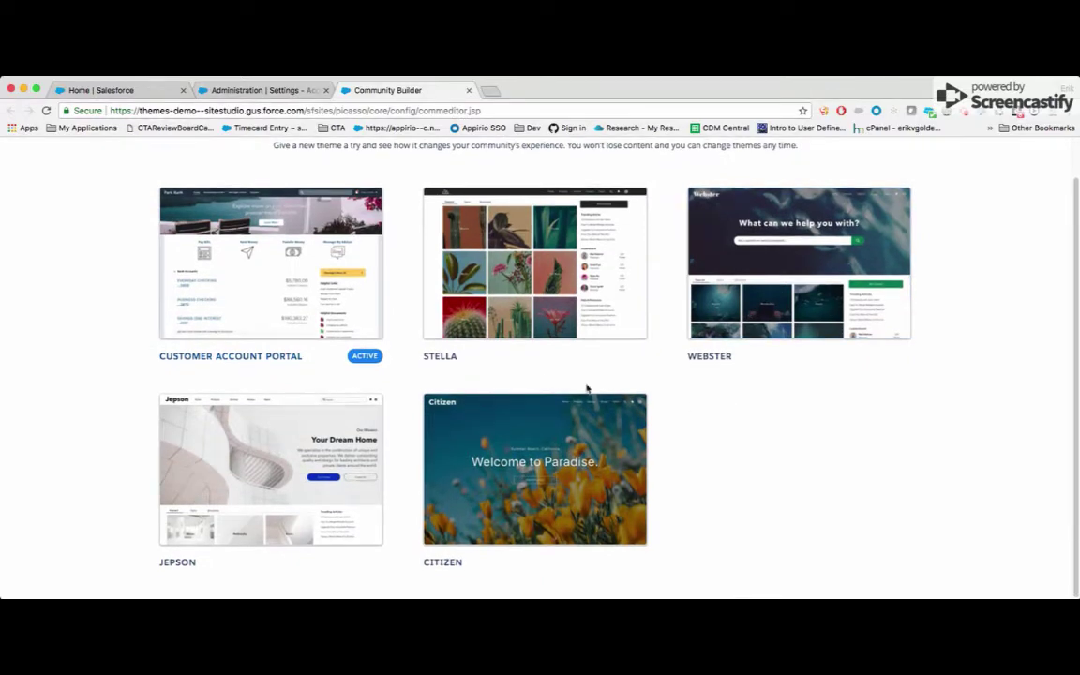
scroll(361, 361, up, 1)
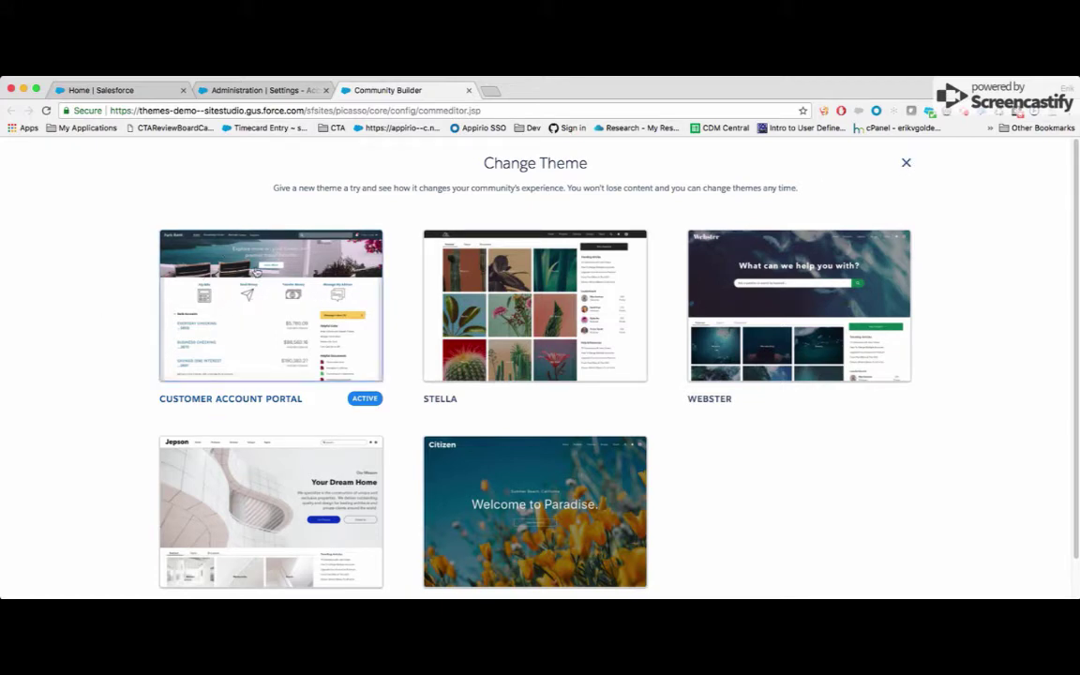
click(907, 165)
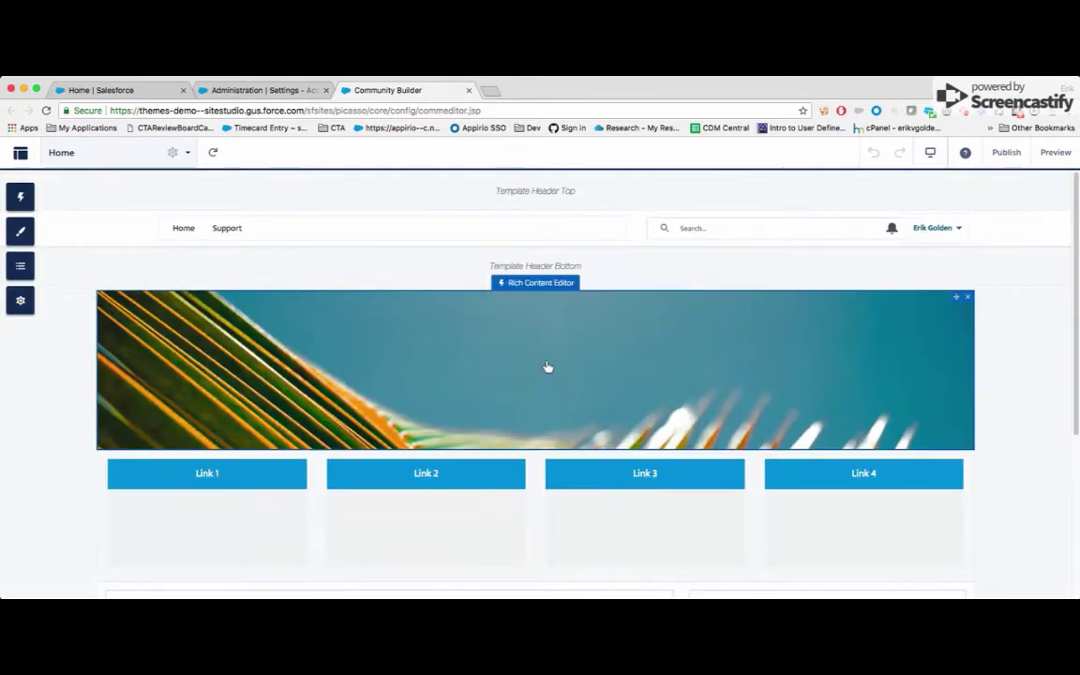
- Hide the header region and navigation and fix the header's position in the Customer Account Portal theme settings, leaving global search not hidden
click(20, 230)
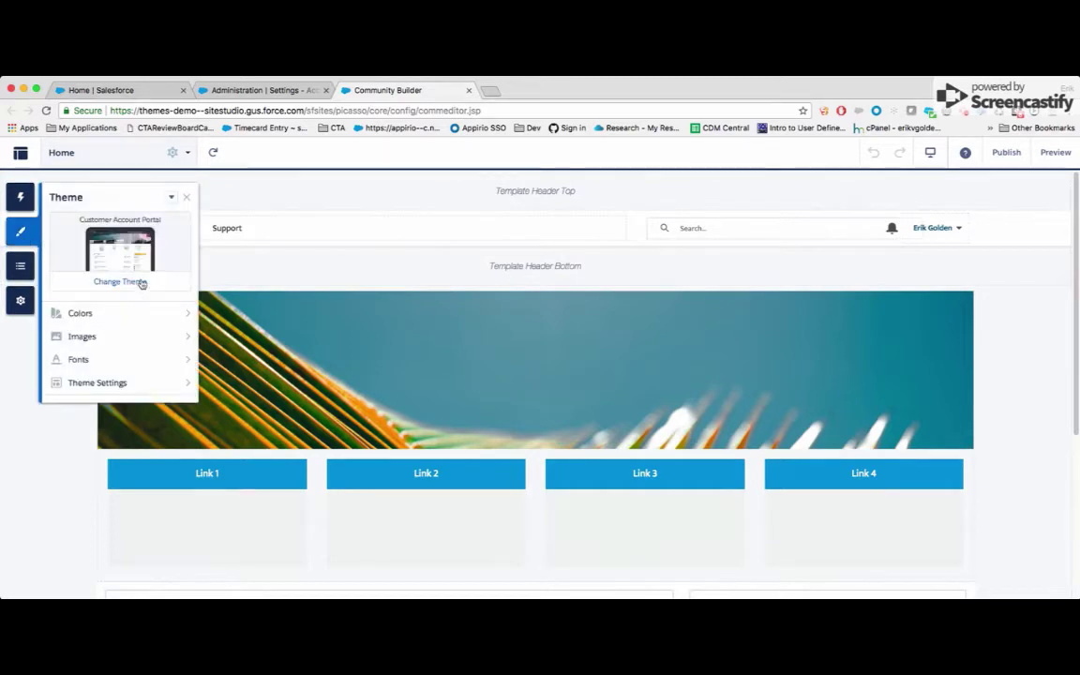
click(121, 384)
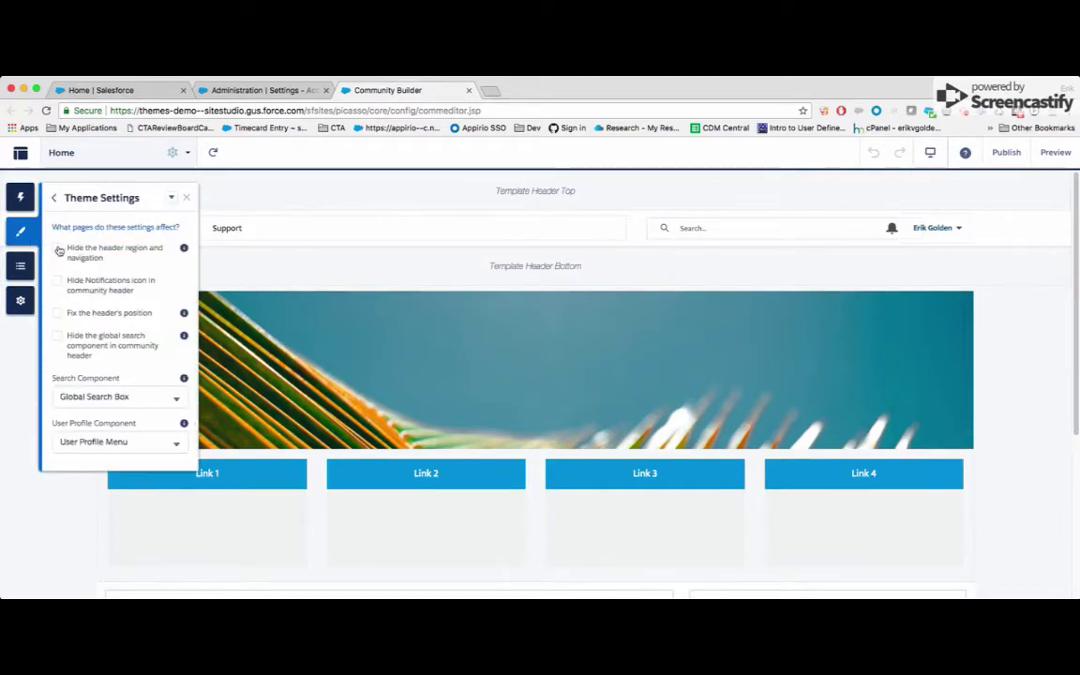
click(58, 249)
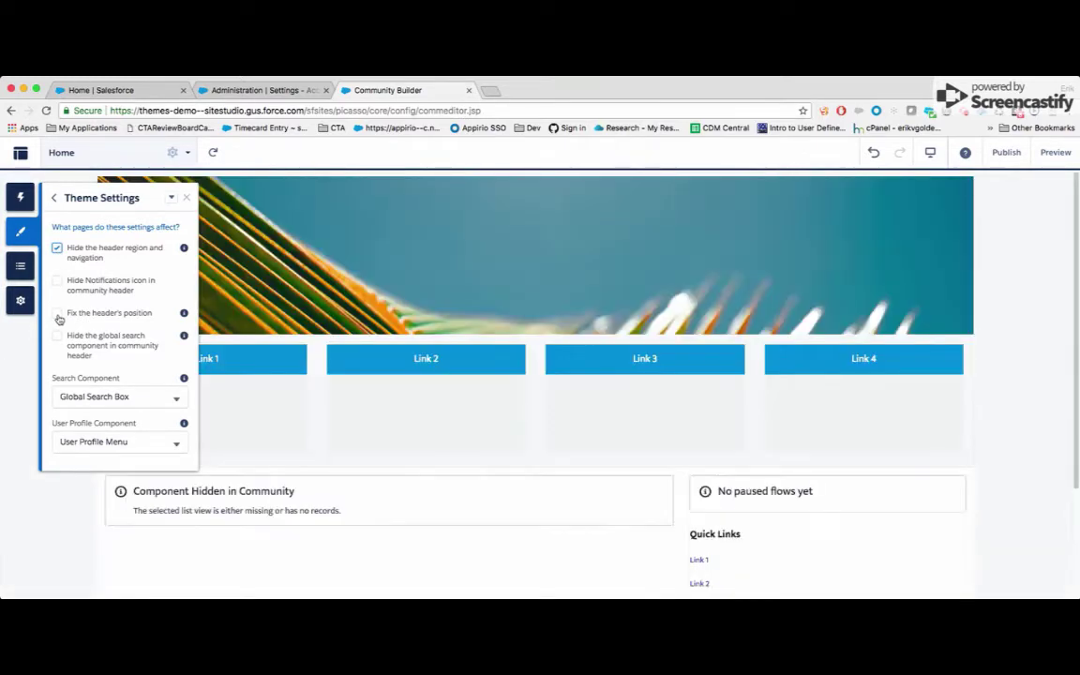
click(57, 314)
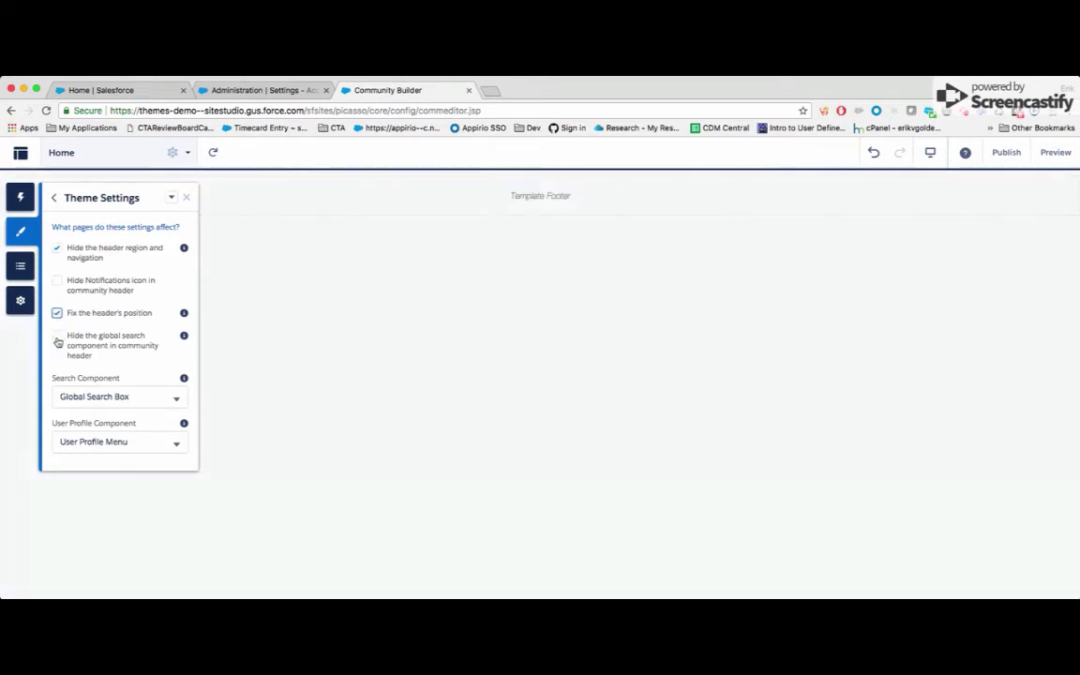
click(58, 338)
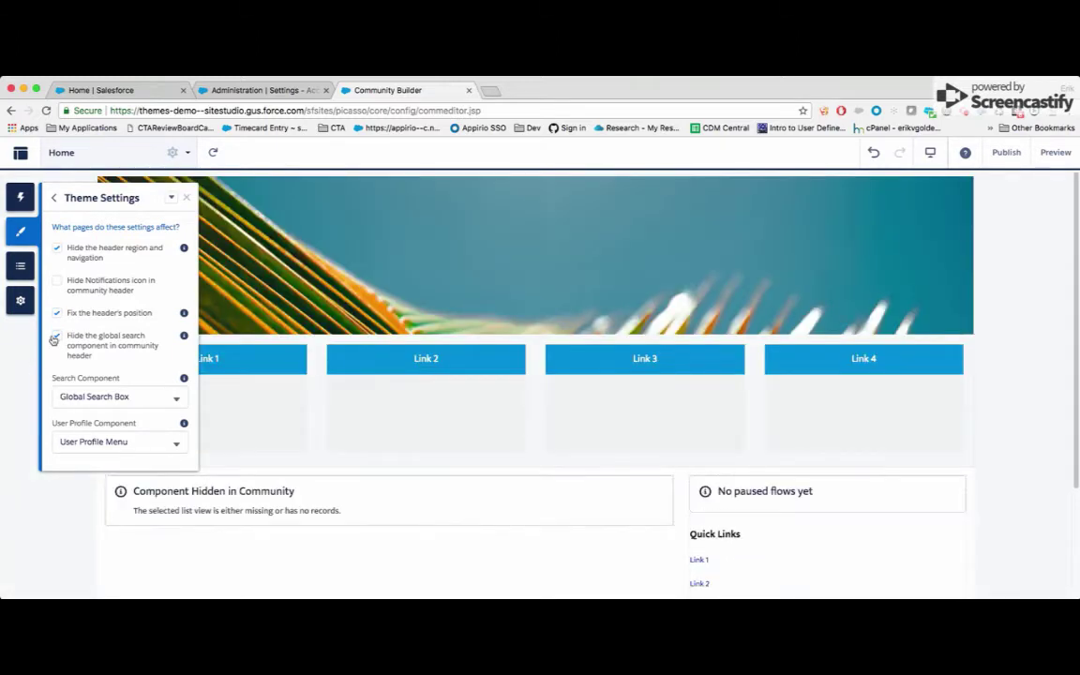
click(56, 336)
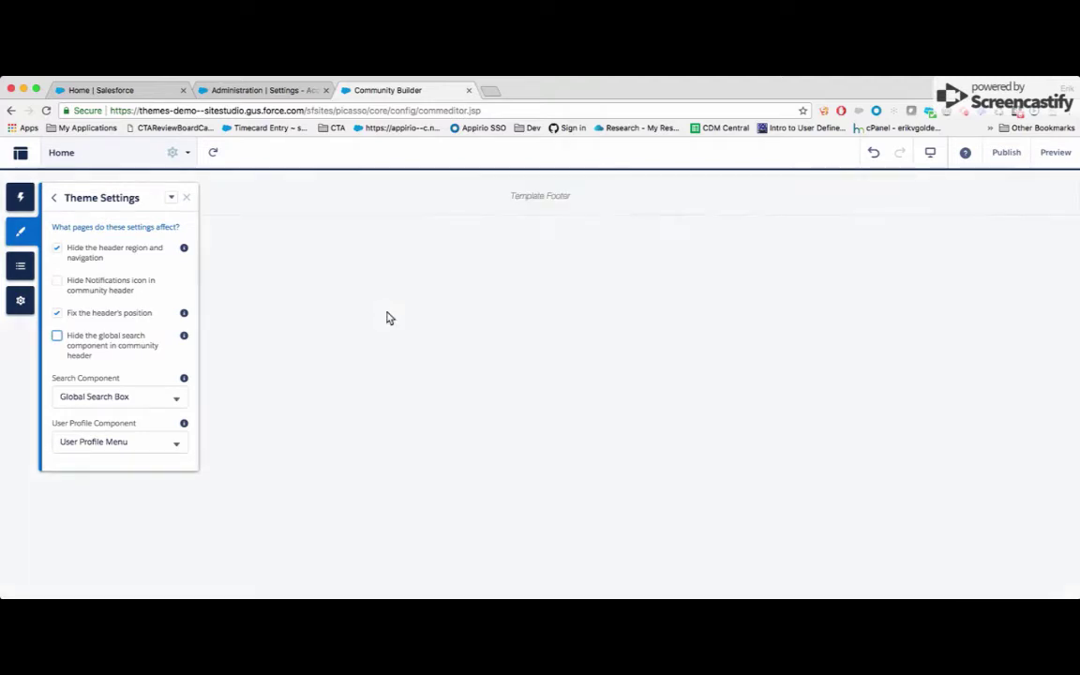
scroll(606, 281, down, 3)
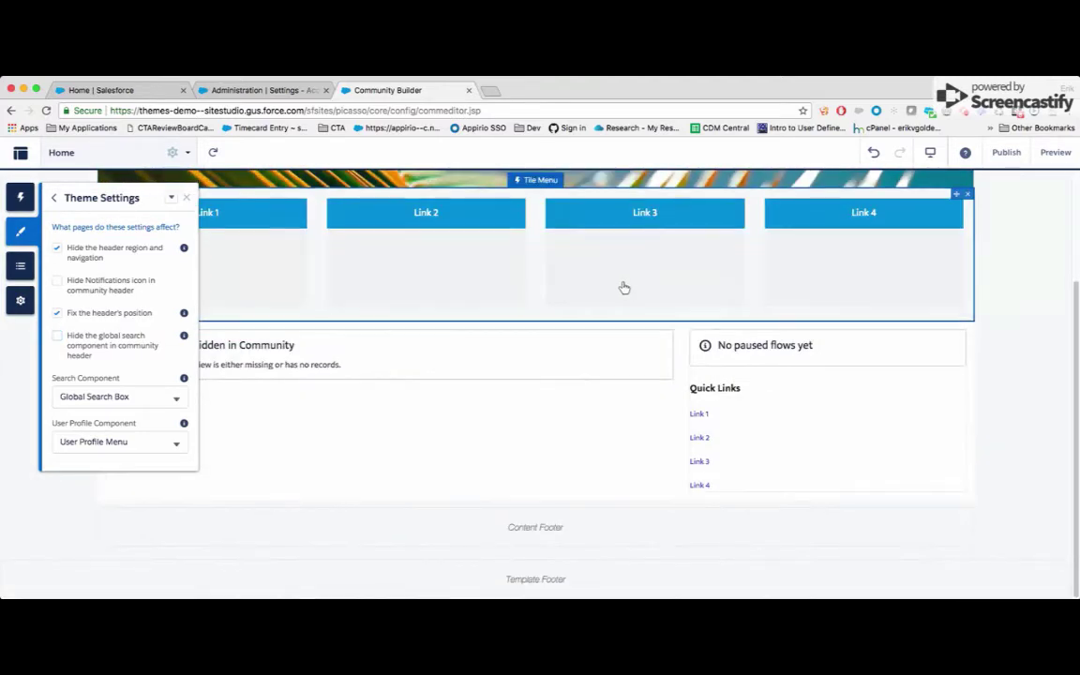
scroll(588, 458, up, 3)
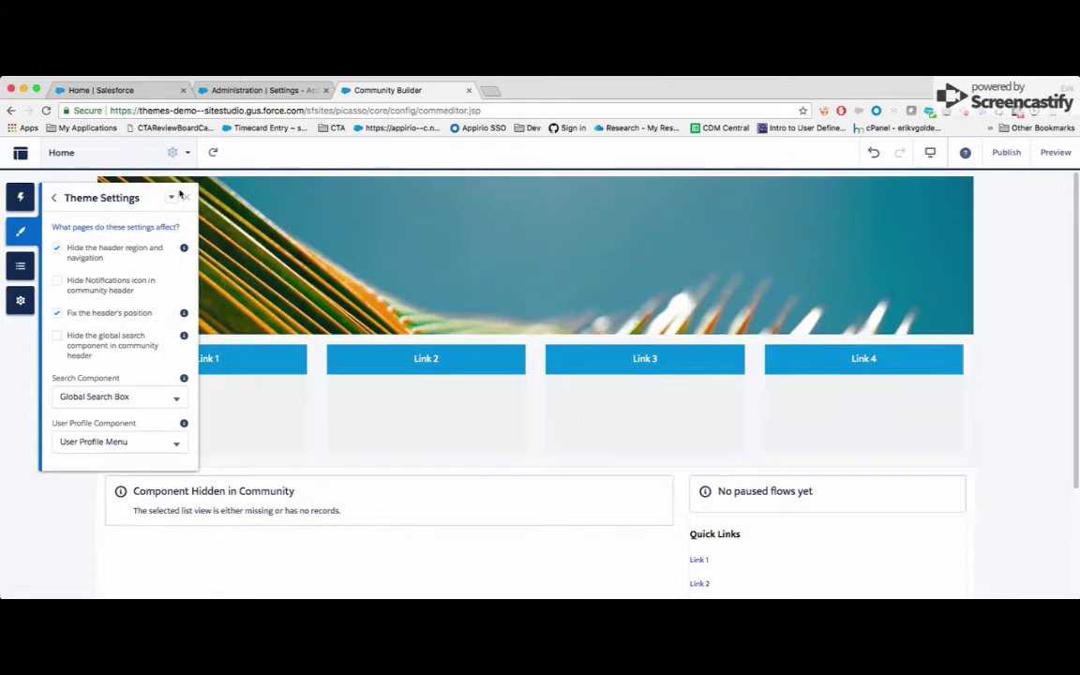
click(55, 192)
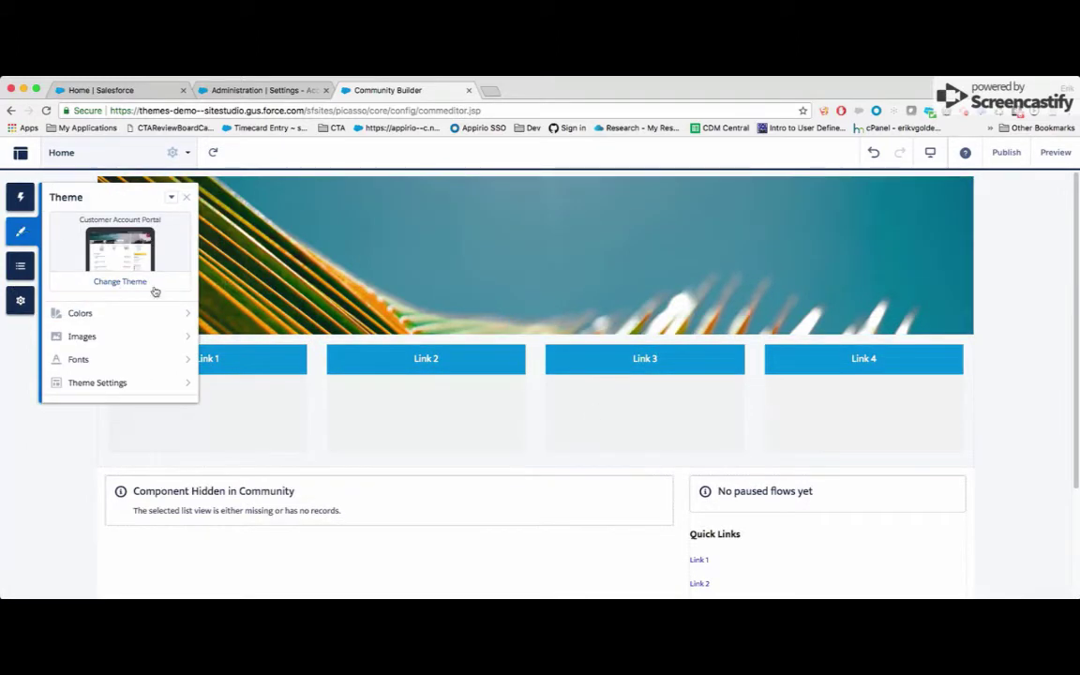
- Change the community theme to Citizen, reviewing its features before activating it
click(125, 283)
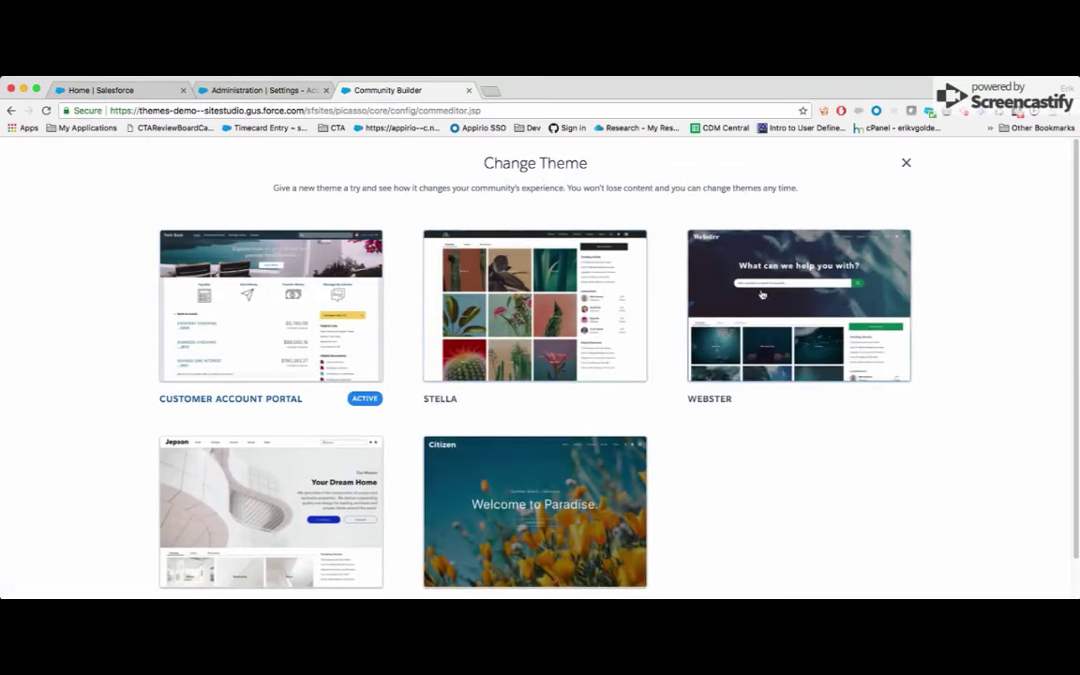
click(498, 471)
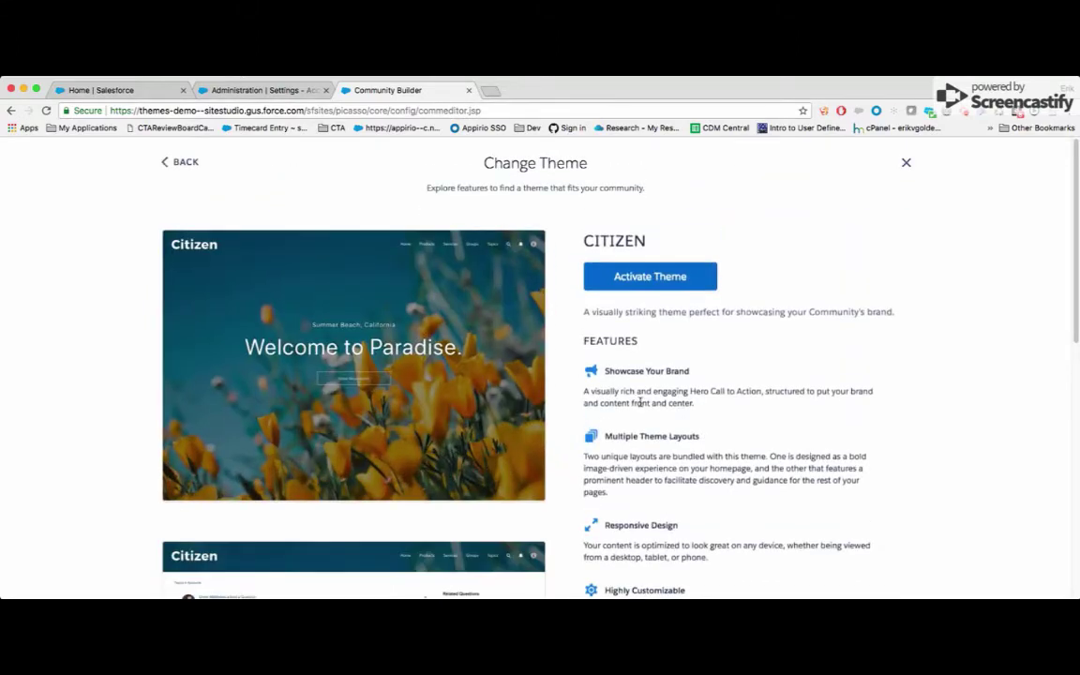
scroll(640, 402, down, 3)
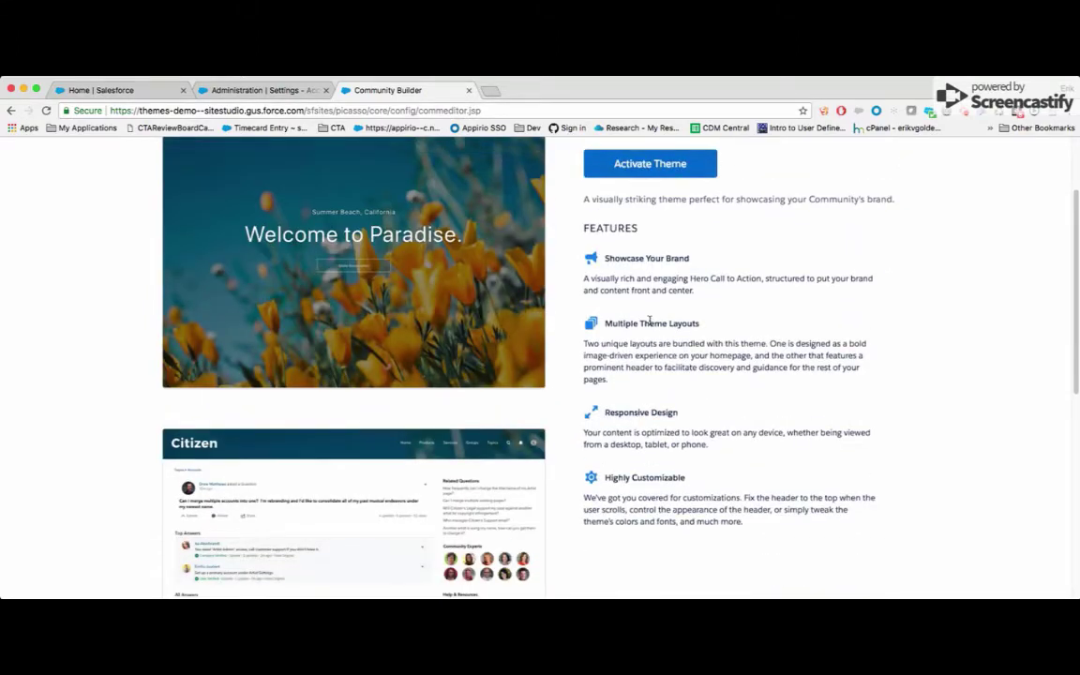
scroll(649, 321, up, 1)
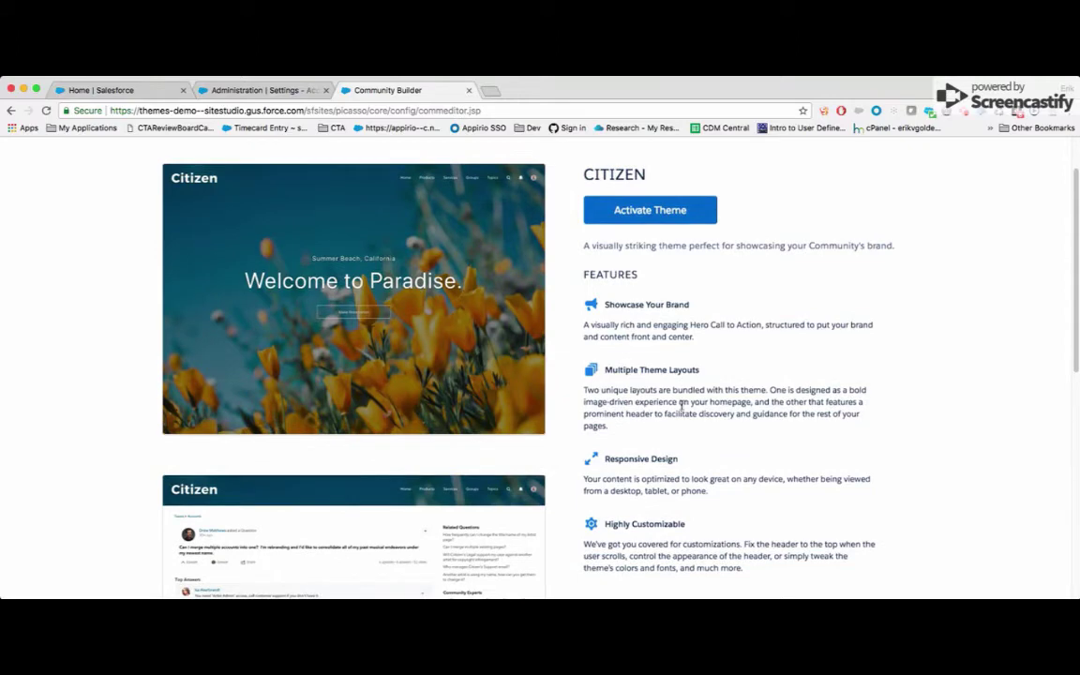
click(647, 215)
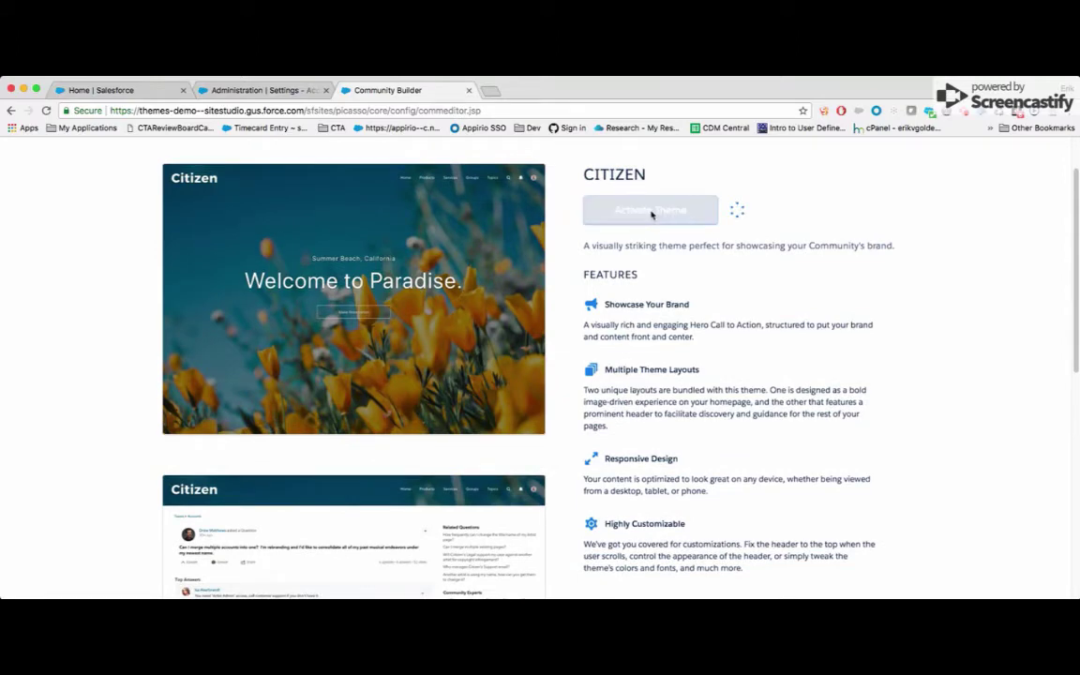
- Look over the Home page in the Citizen theme and check the properties of the palm-leaf banner's Rich Content Editor component
scroll(575, 288, up, 2)
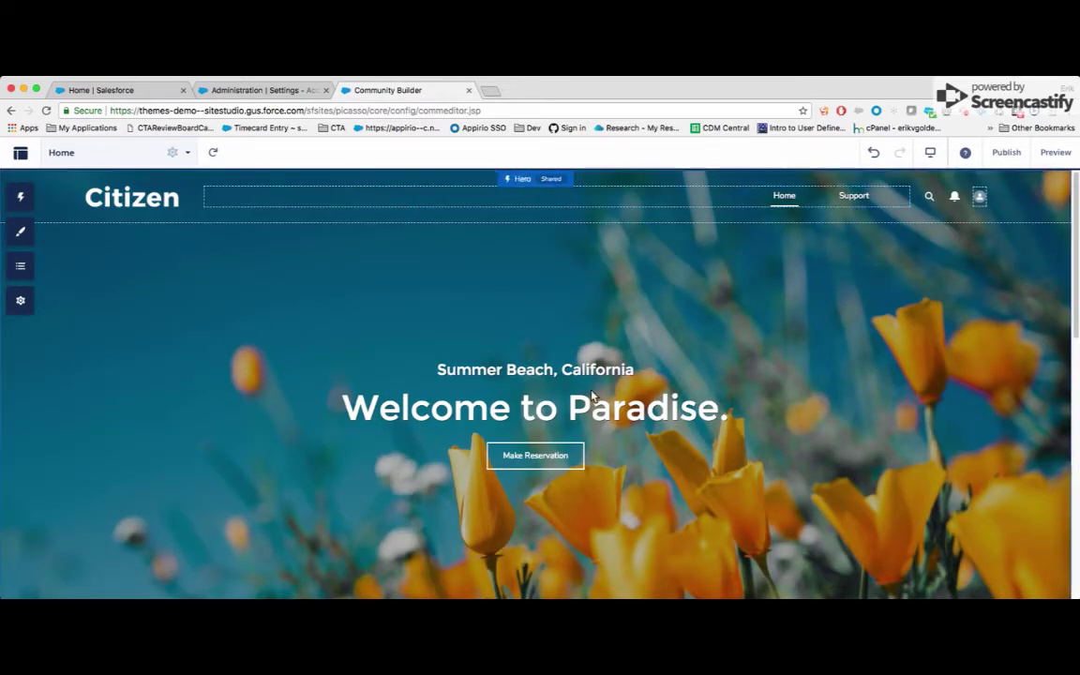
scroll(585, 398, down, 5)
scroll(585, 398, up, 5)
scroll(586, 410, down, 3)
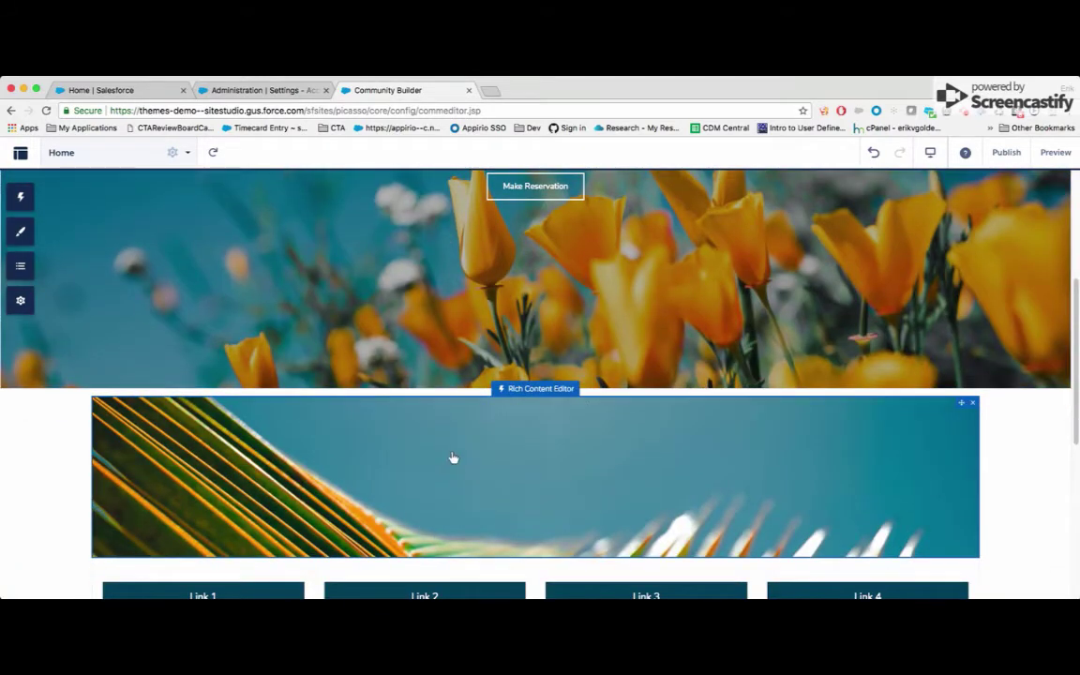
click(636, 495)
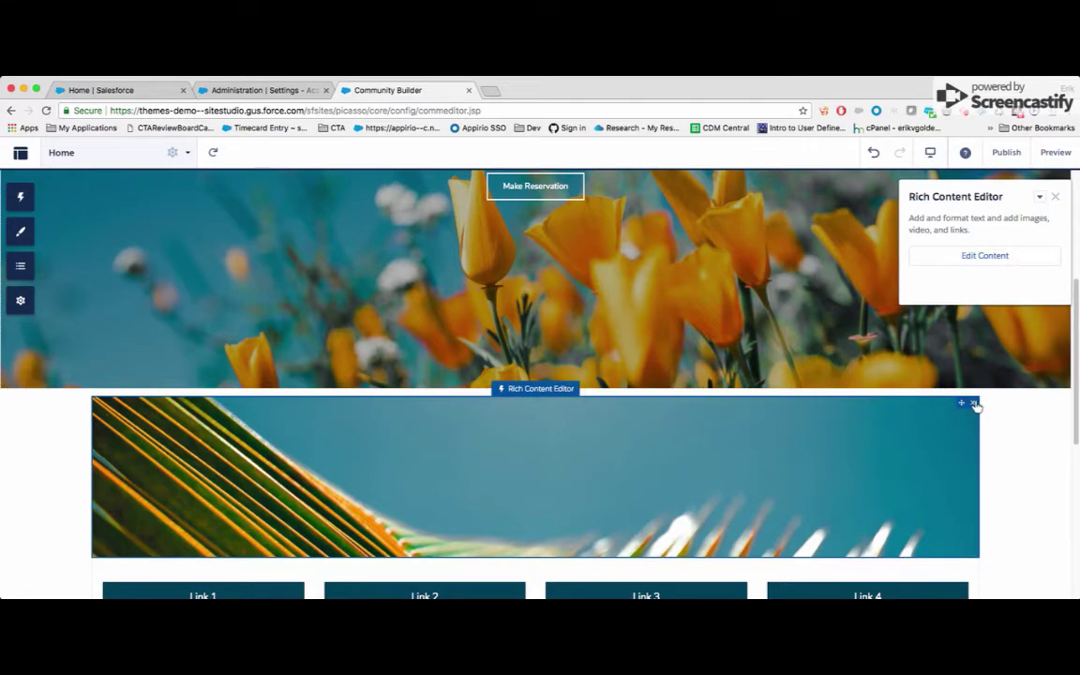
scroll(706, 355, down, 2)
scroll(419, 504, down, 2)
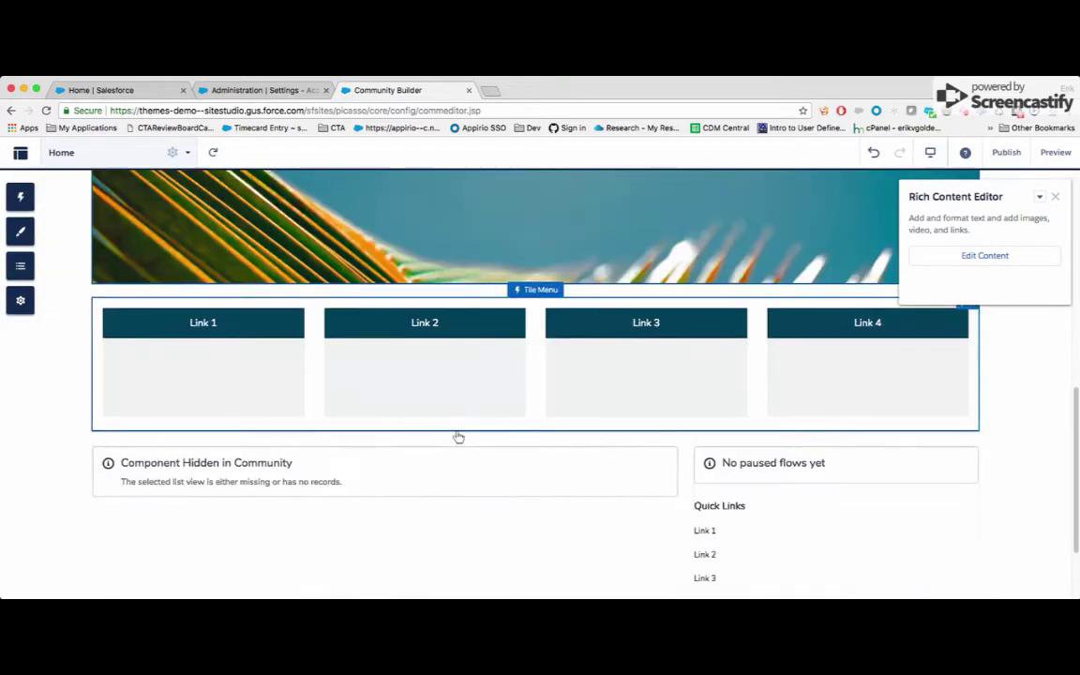
scroll(814, 513, up, 5)
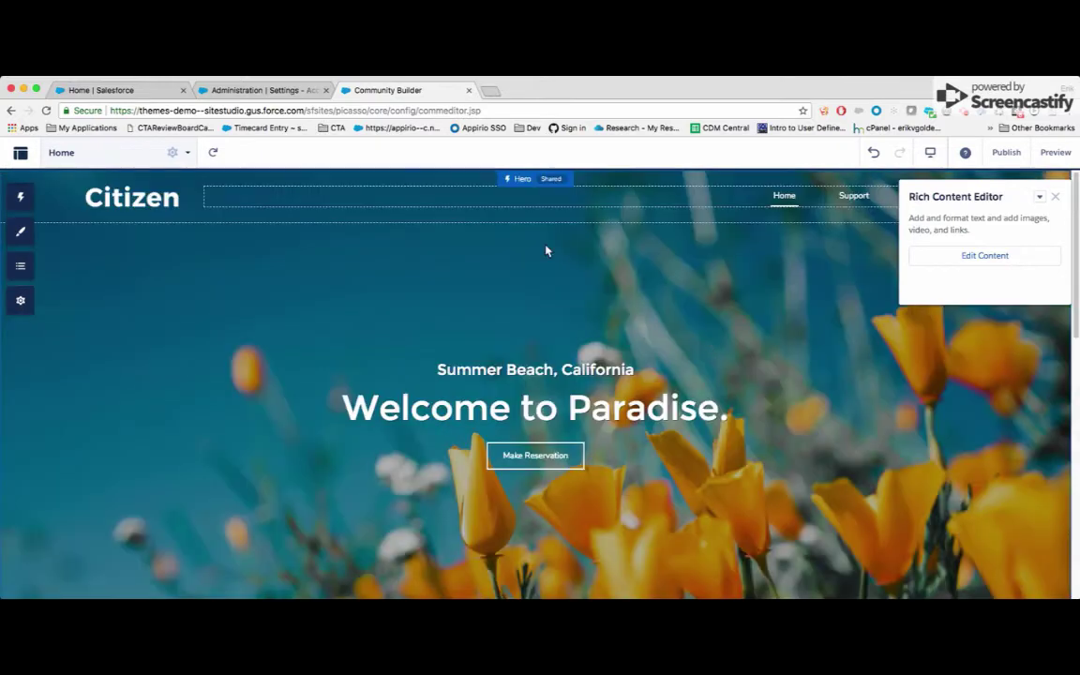
click(1055, 196)
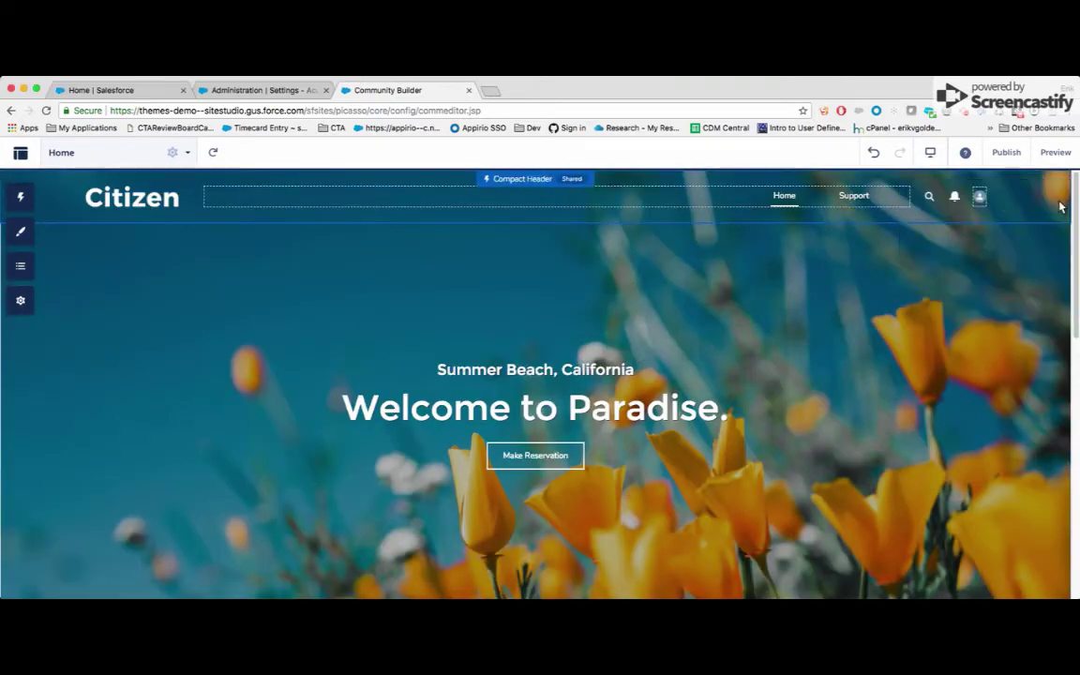
- Set the Citizen theme's maximum page width to 1,028 px and check the Home page layout
click(22, 232)
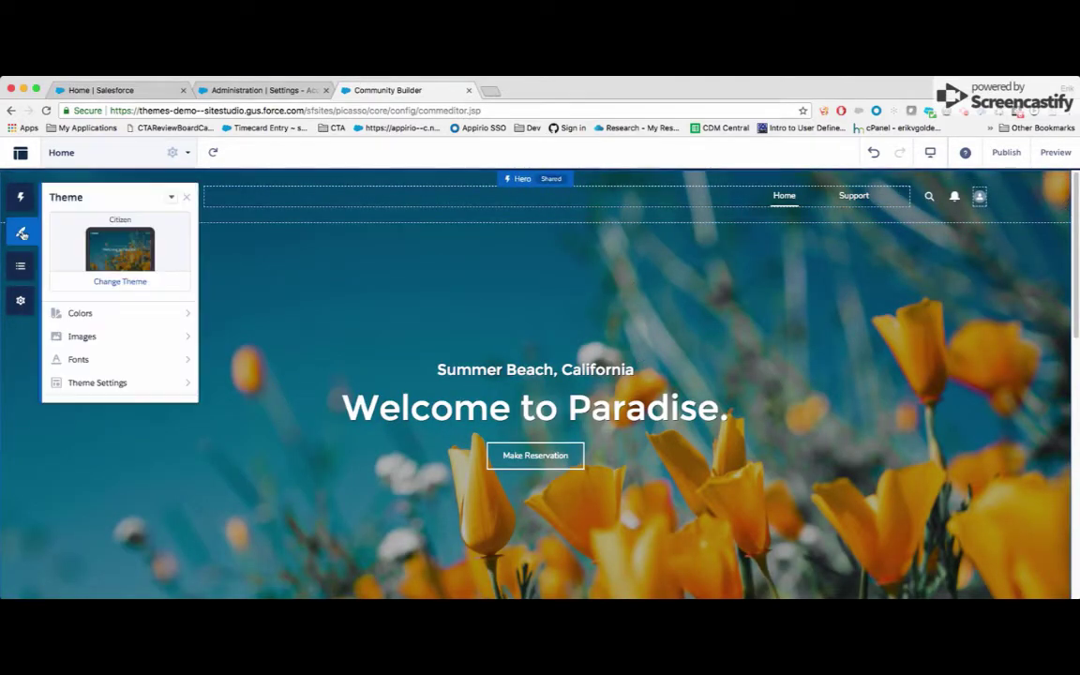
click(126, 381)
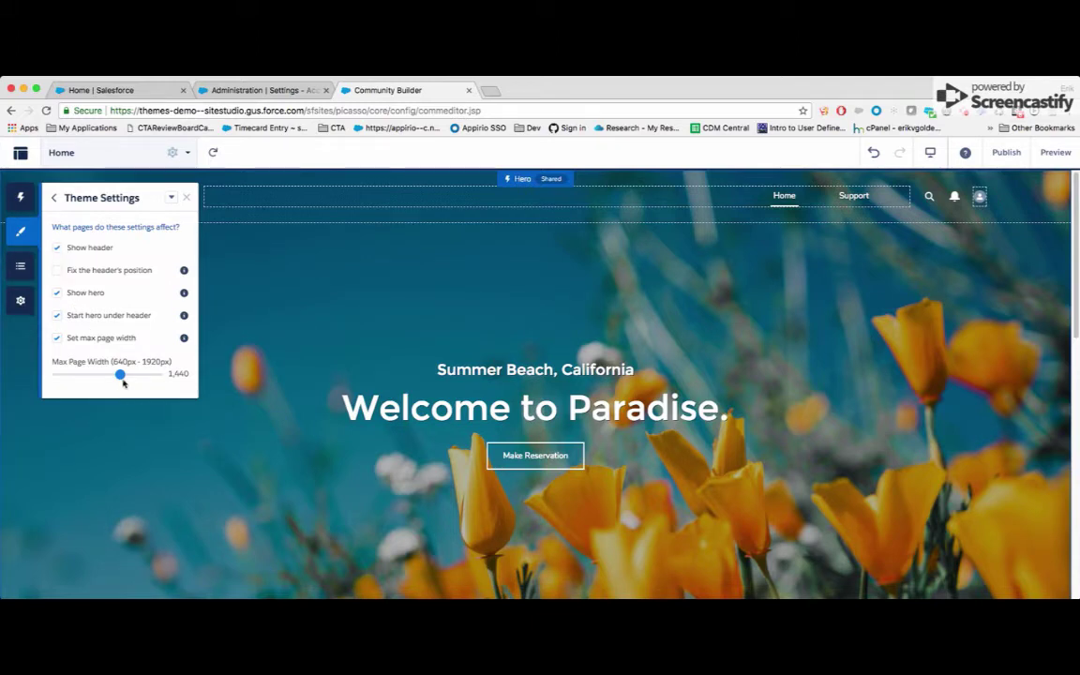
drag(122, 379, 86, 384)
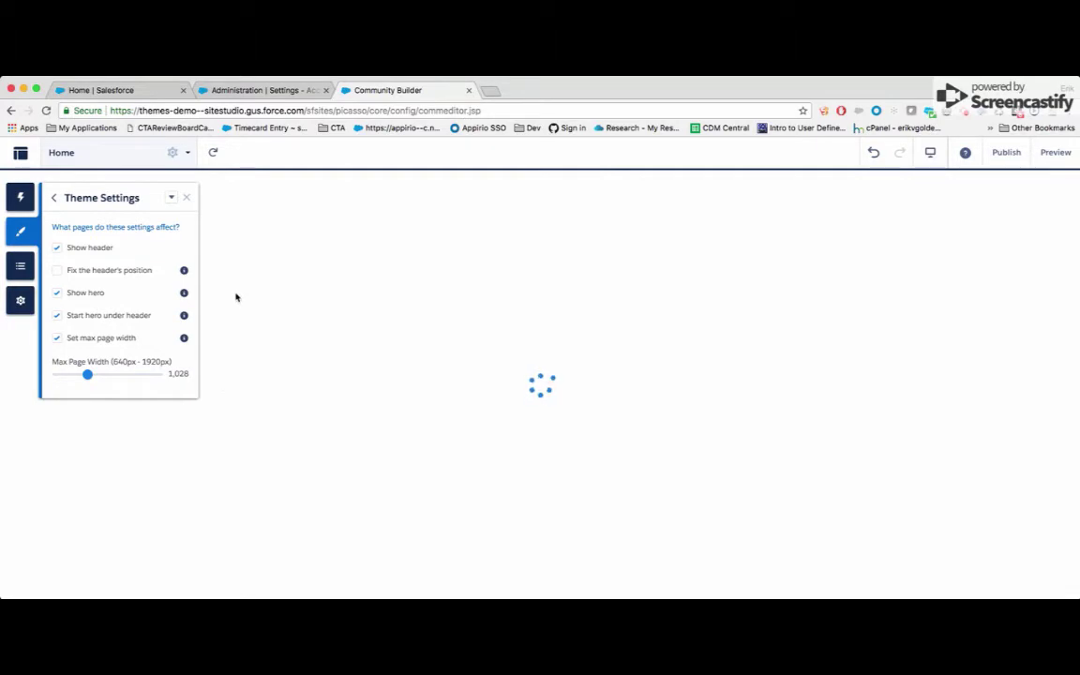
scroll(429, 300, down, 5)
scroll(439, 308, down, 1)
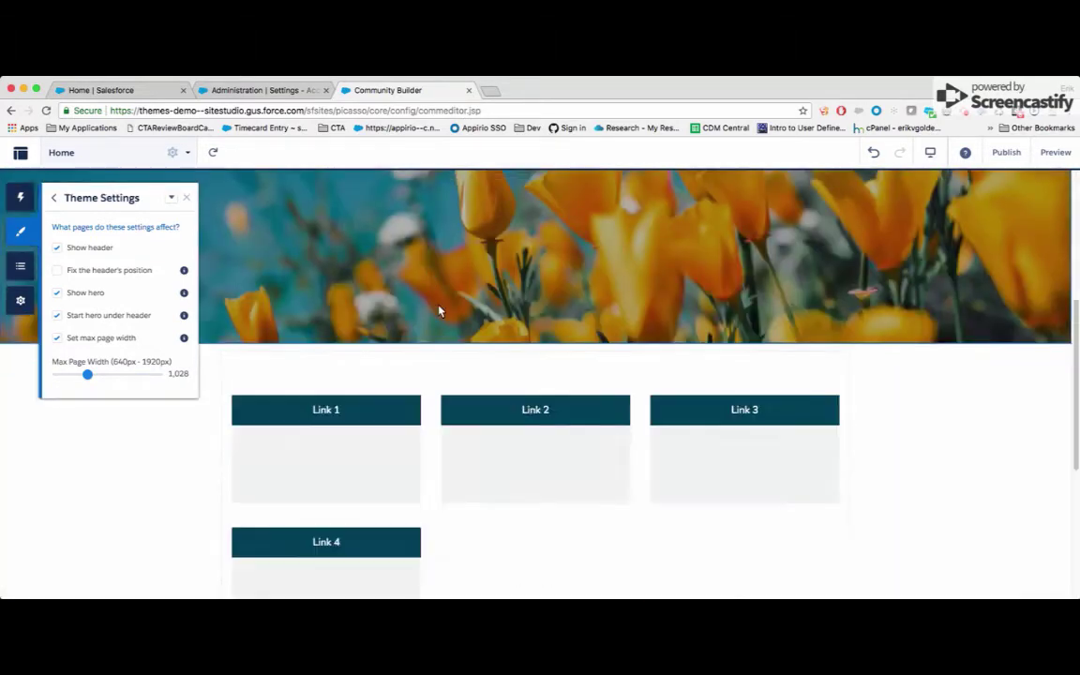
scroll(443, 308, up, 5)
scroll(684, 471, down, 1)
scroll(685, 472, down, 5)
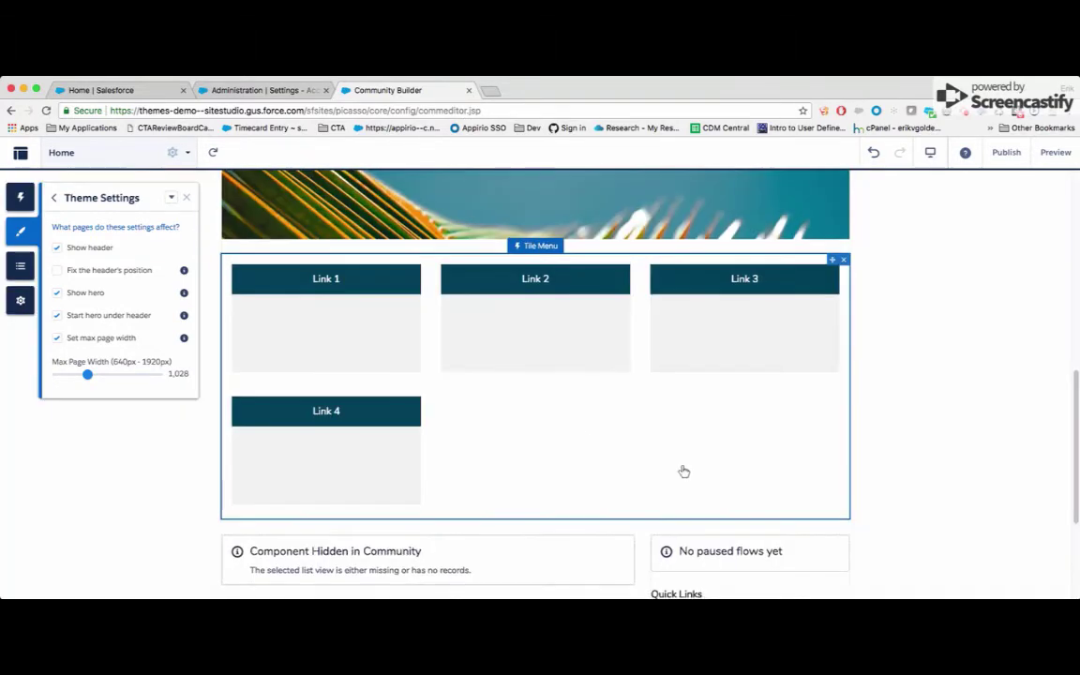
scroll(729, 435, down, 3)
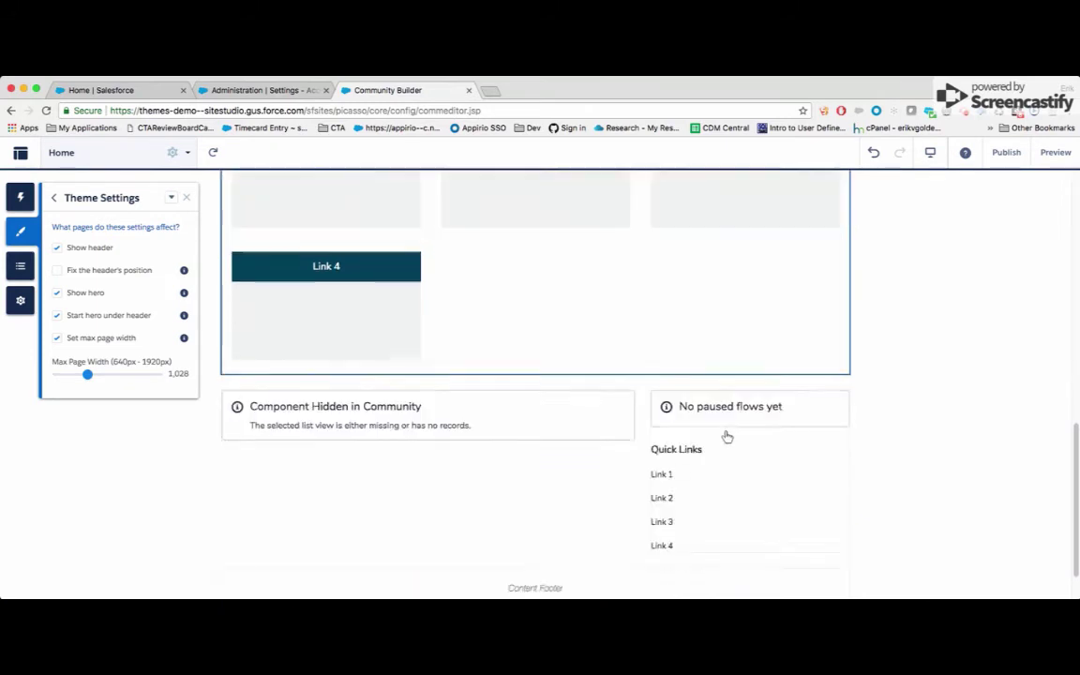
- Check the Home page without its header and without its hero, showing each one again after the check
scroll(519, 426, up, 7)
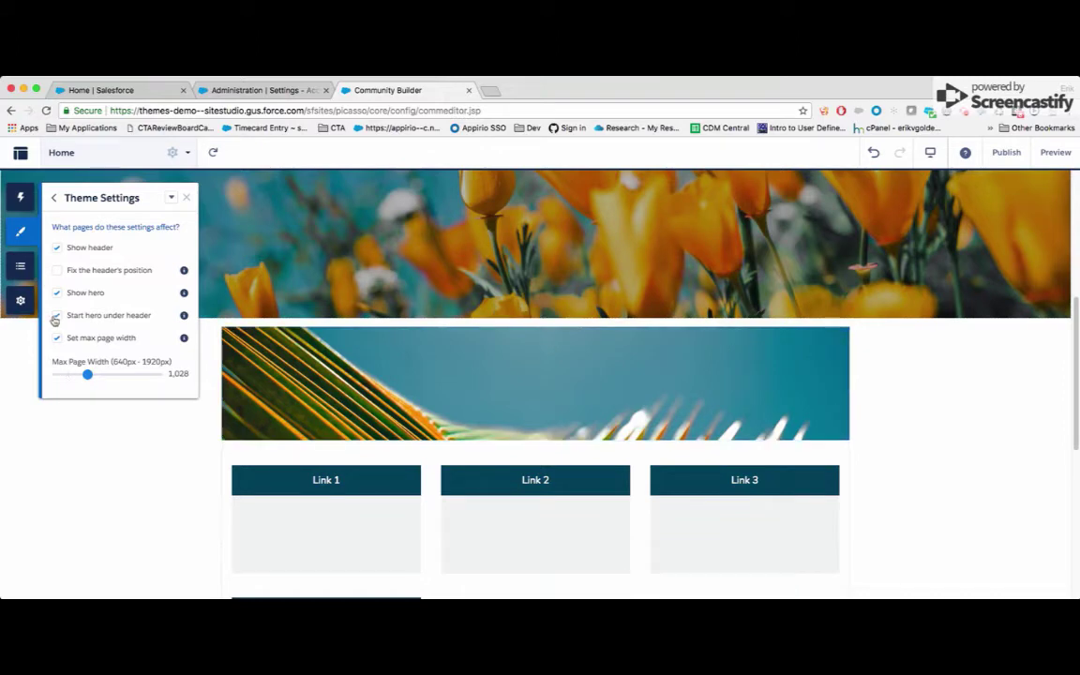
click(57, 248)
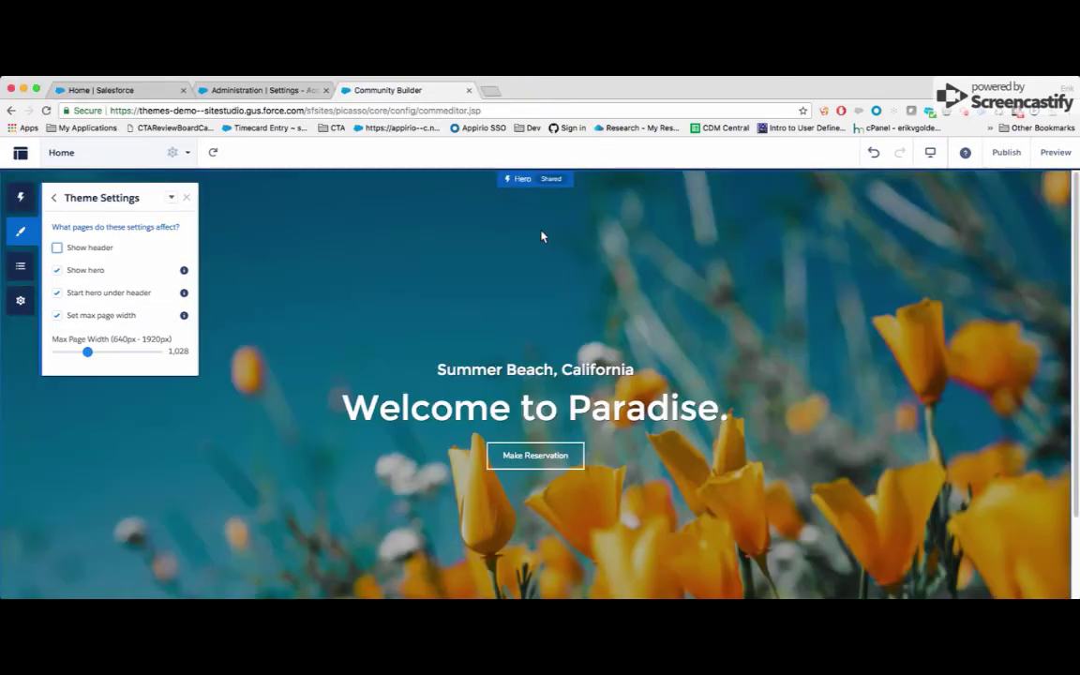
scroll(514, 352, down, 5)
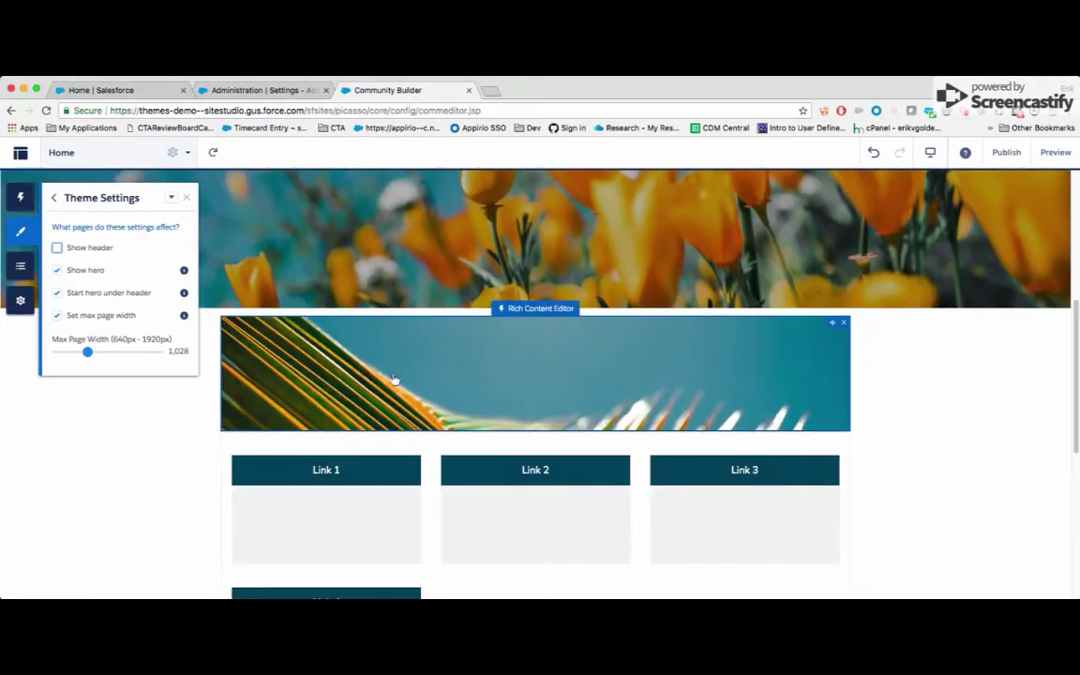
scroll(414, 347, up, 5)
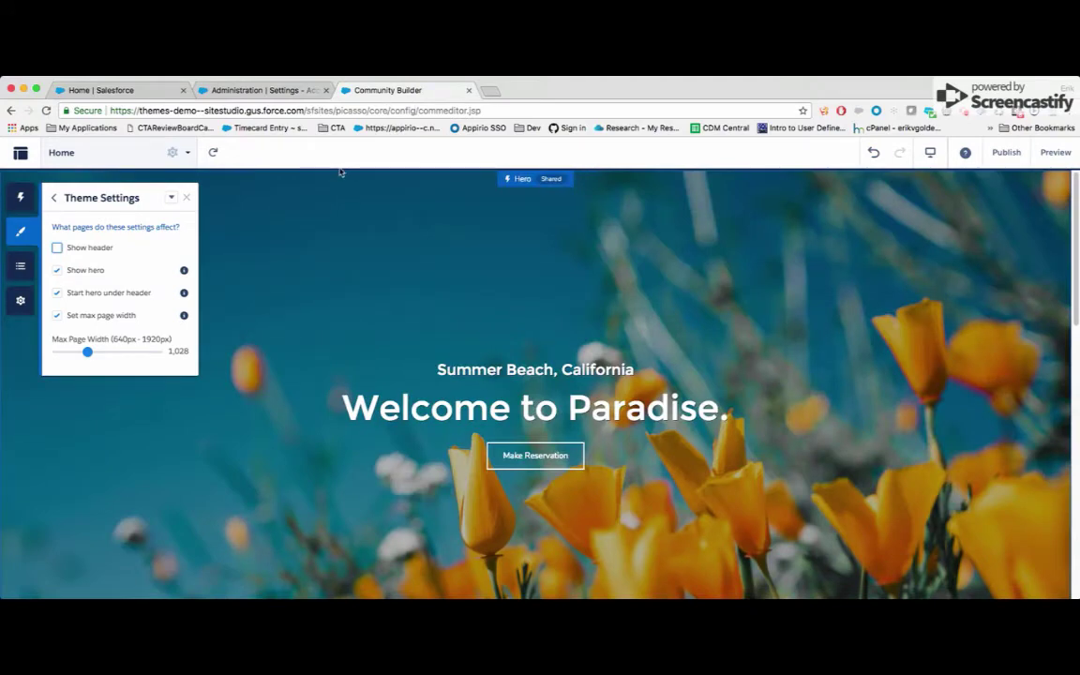
scroll(477, 216, down, 5)
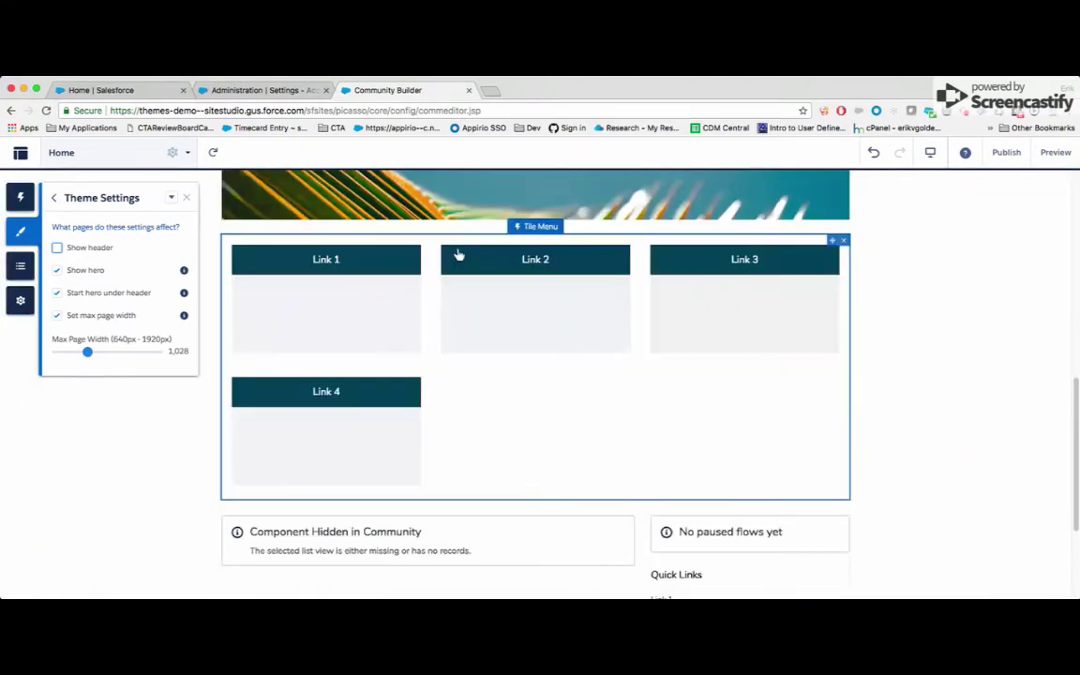
scroll(458, 255, up, 5)
click(56, 248)
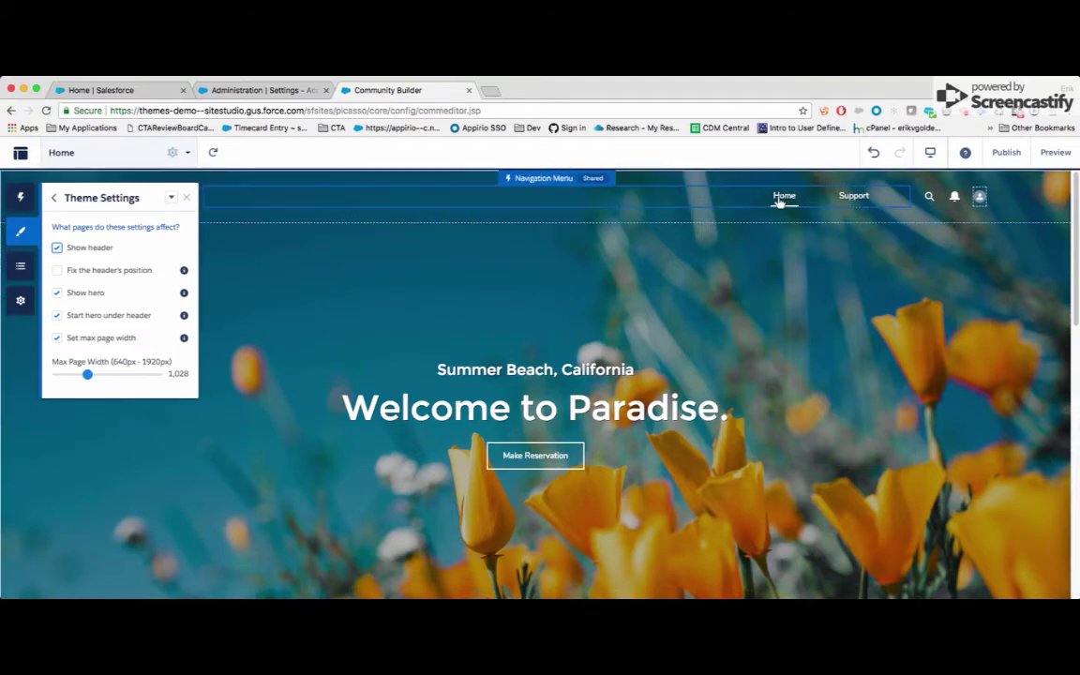
click(56, 293)
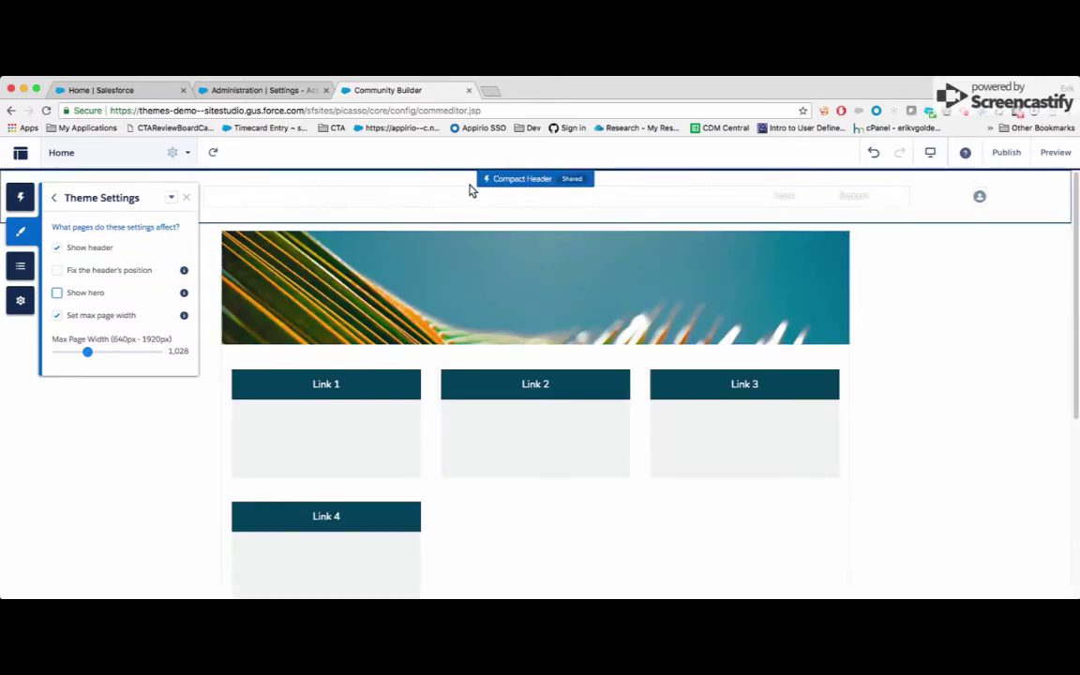
click(56, 294)
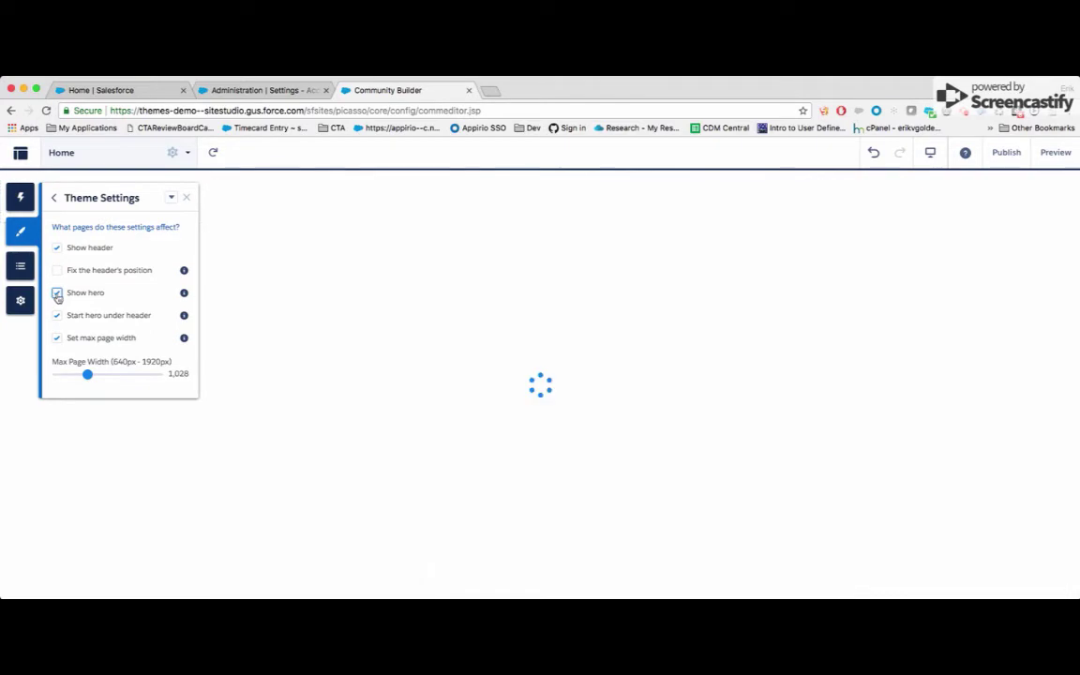
- Fix the header's position in the Citizen theme settings and check it by moving through the Home page
click(57, 271)
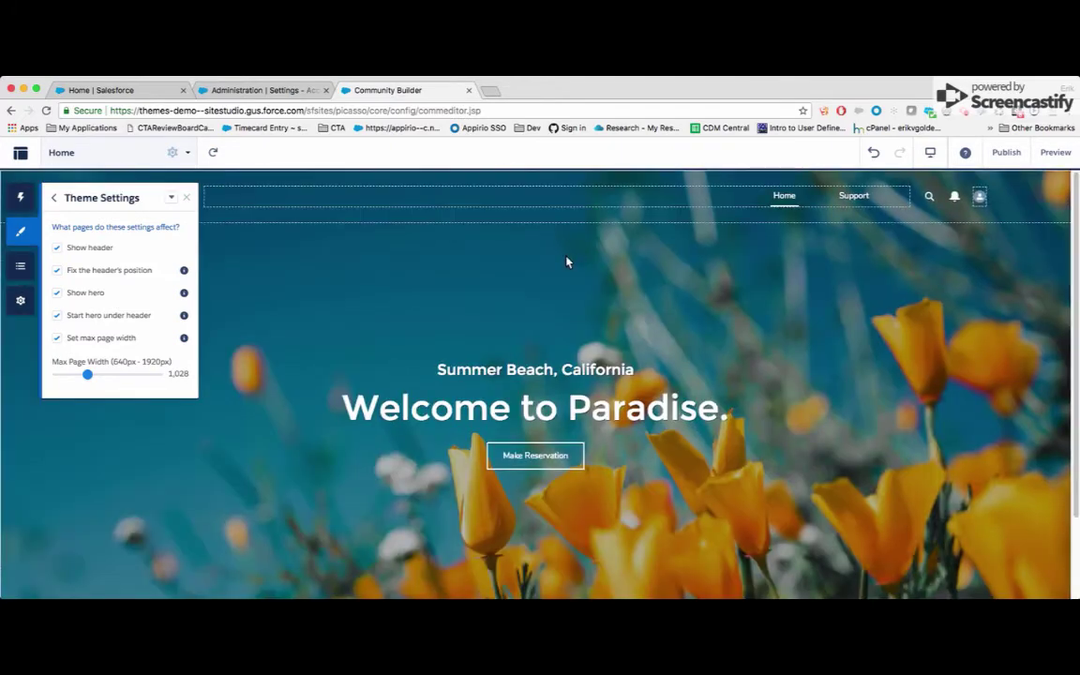
scroll(591, 302, down, 5)
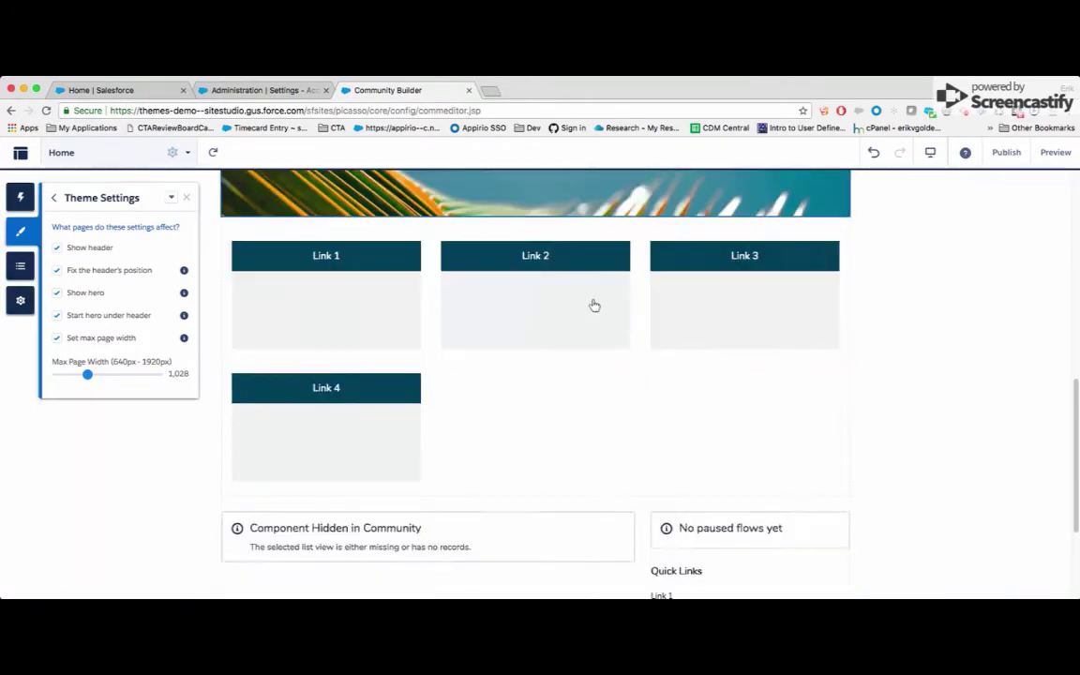
scroll(593, 306, up, 5)
- Preview the full Home page in the Citizen theme and return to the builder
click(1055, 152)
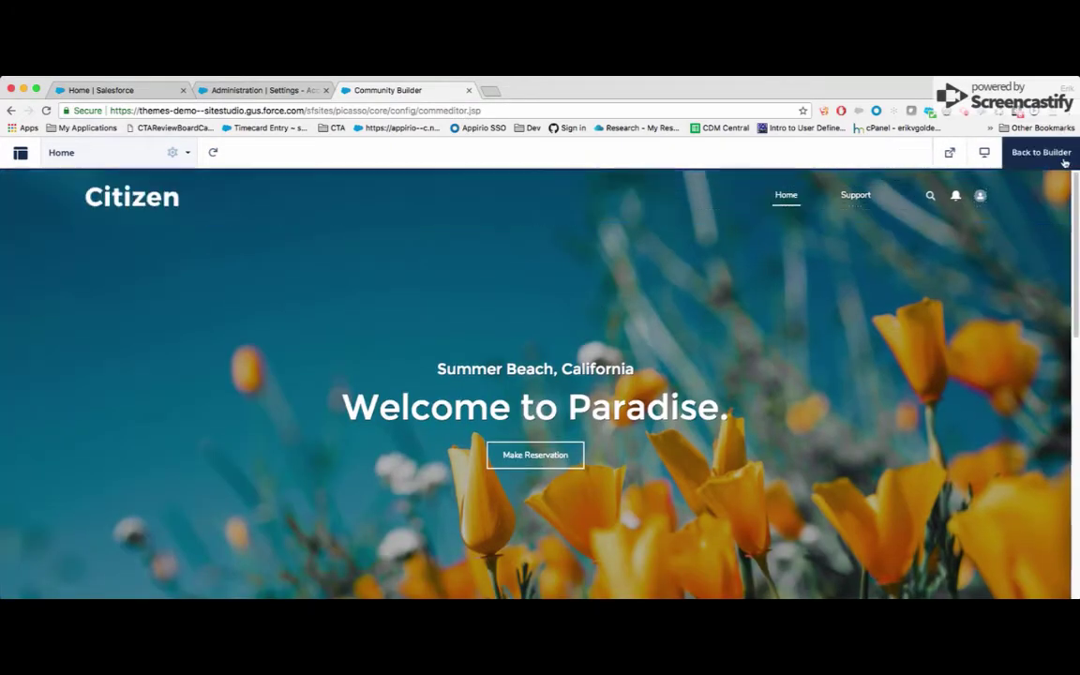
scroll(515, 286, down, 10)
scroll(578, 326, down, 3)
scroll(576, 333, up, 15)
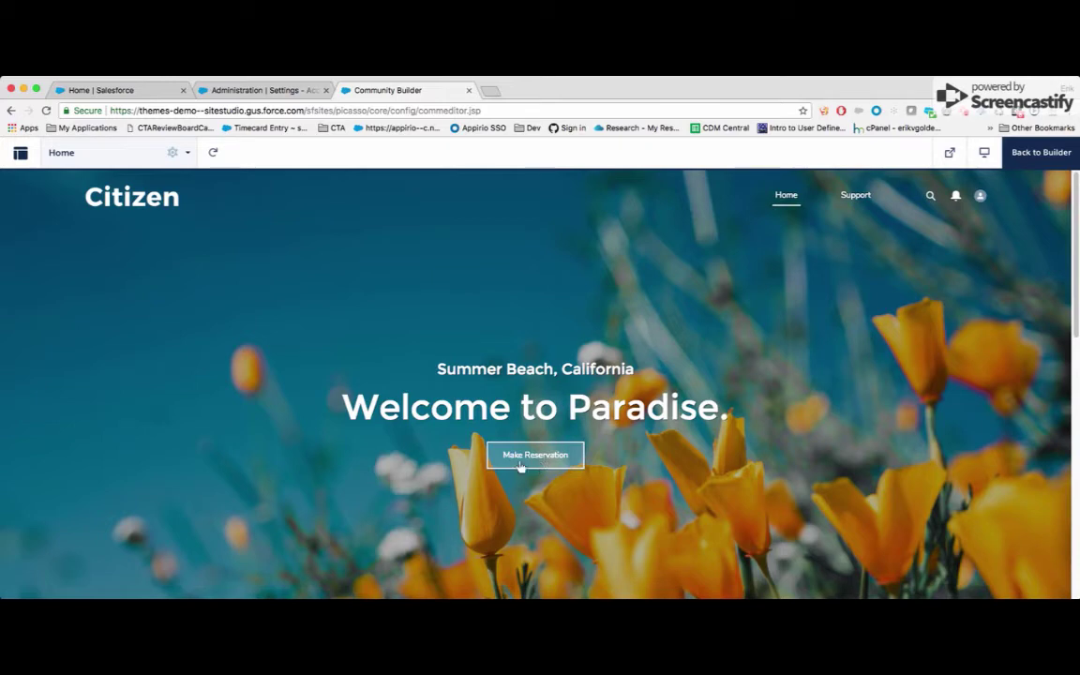
click(1050, 161)
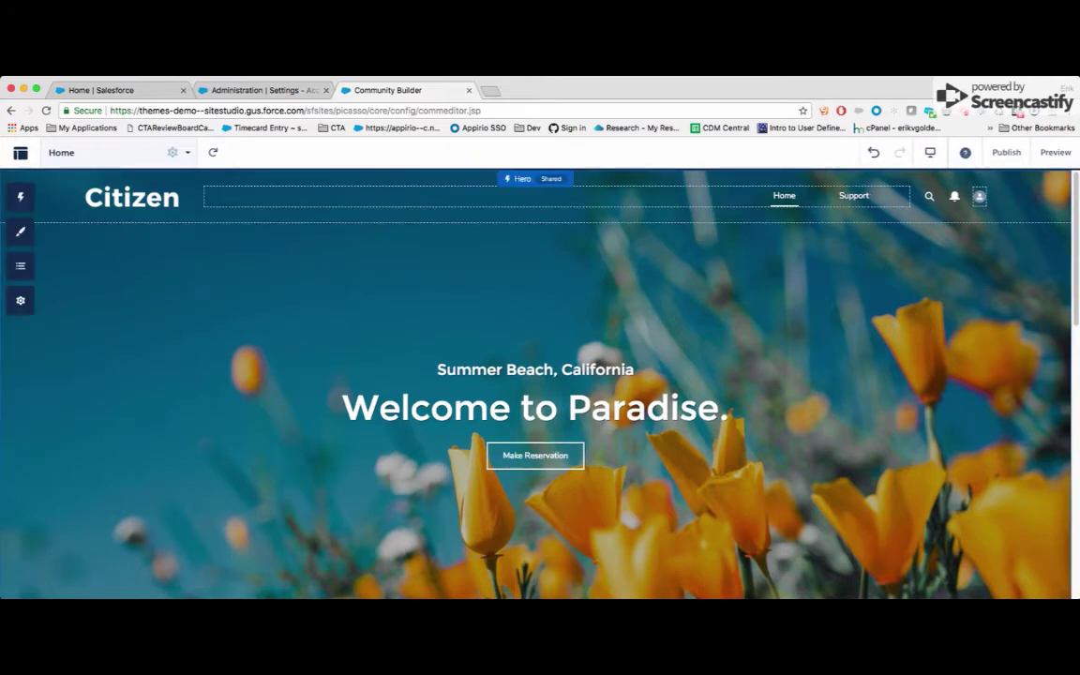
- Try the Search type on the Home page's Hero component and return it to Call to Action
click(20, 195)
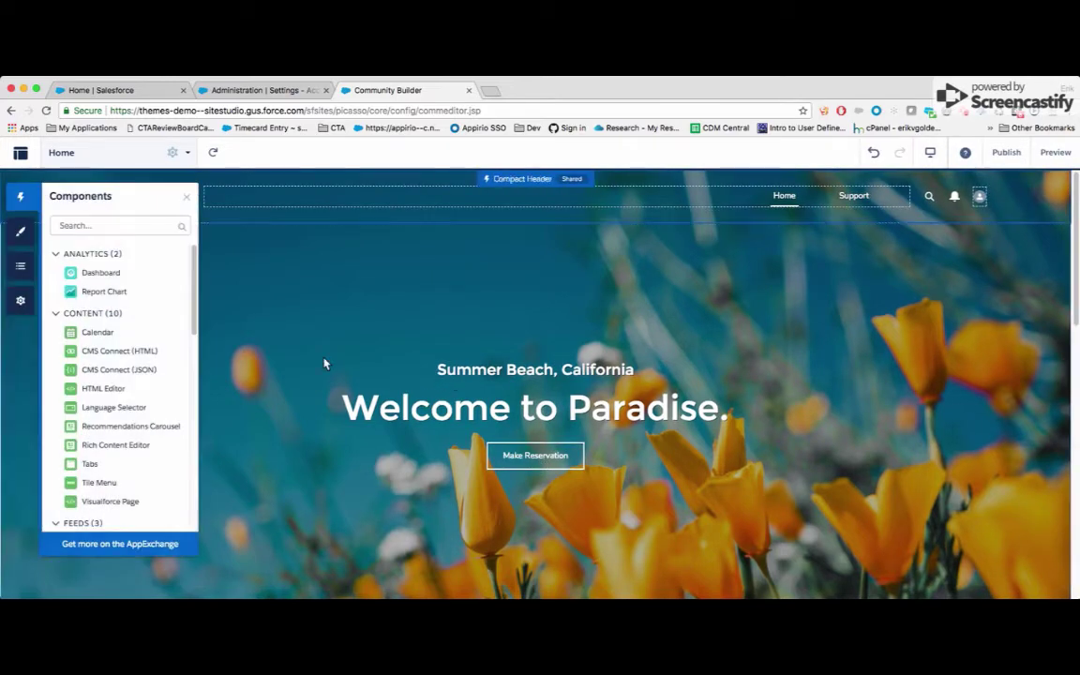
click(444, 394)
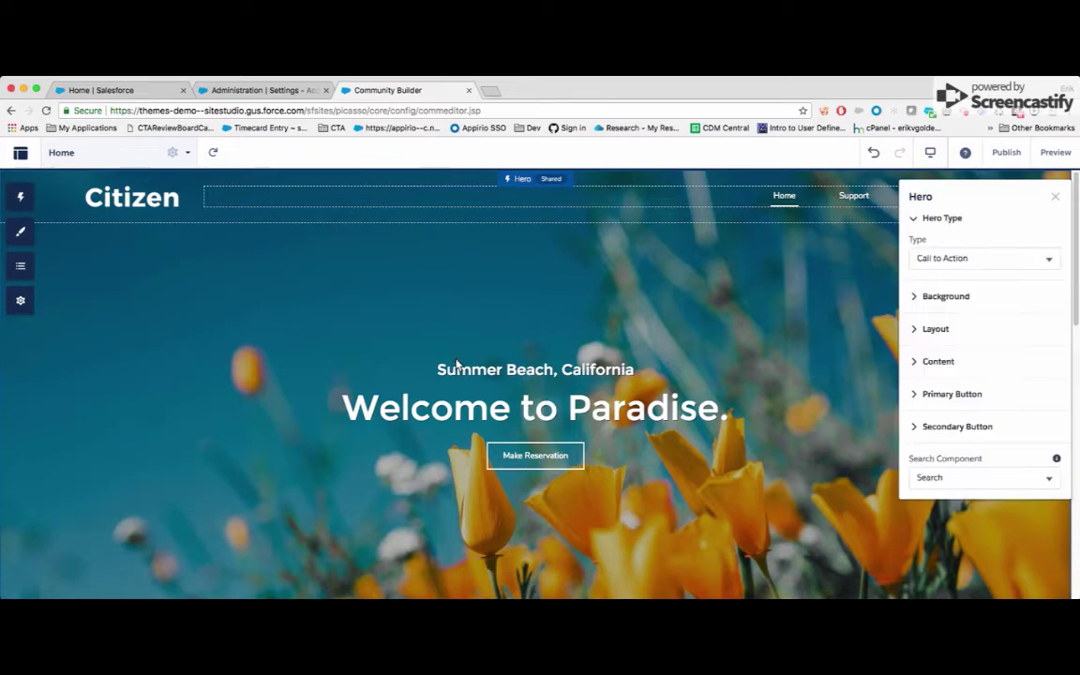
click(989, 263)
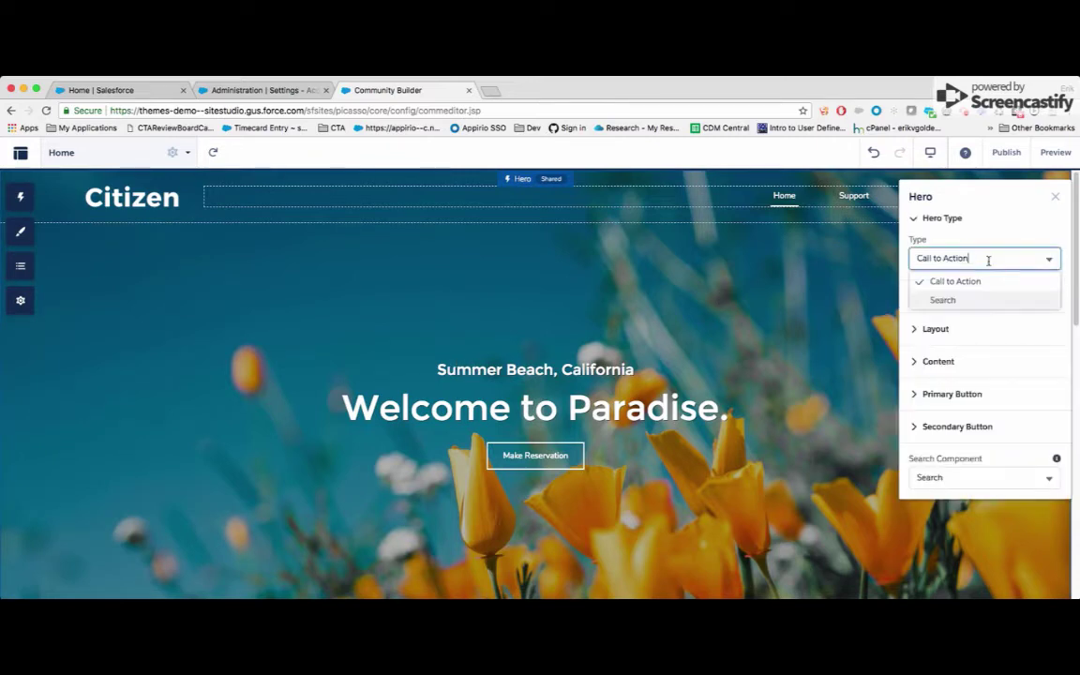
click(961, 302)
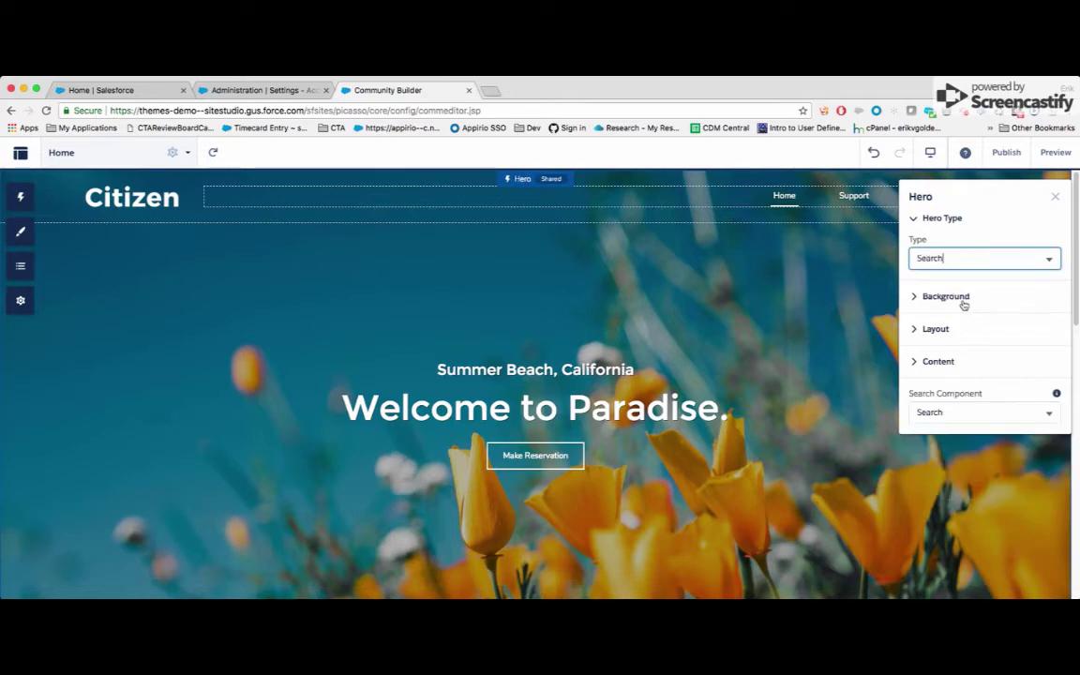
click(989, 262)
click(962, 282)
click(969, 265)
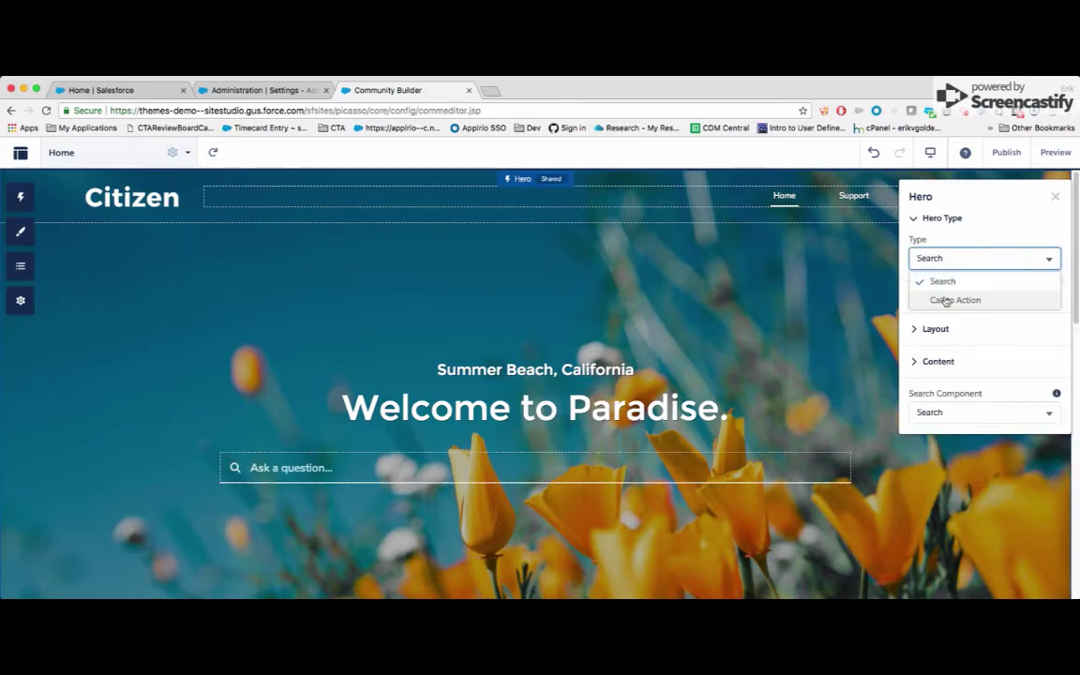
click(954, 300)
- Review the hero's Search Component, Primary Button and Secondary Button settings, including the primary button's text, link URL and colors
click(949, 479)
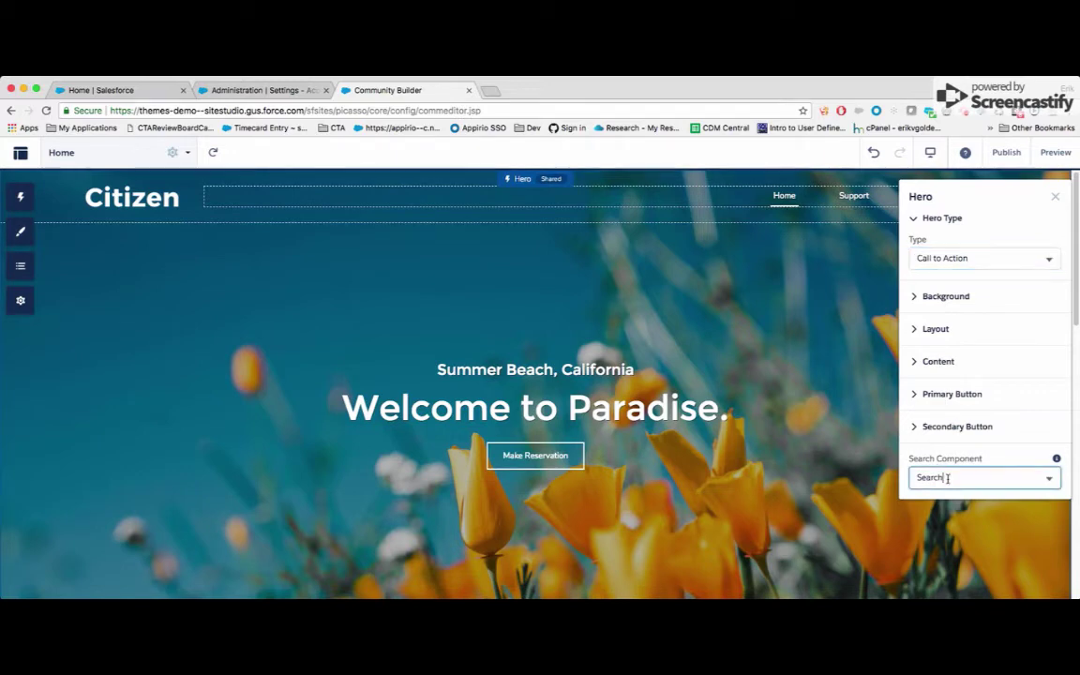
click(918, 399)
click(934, 505)
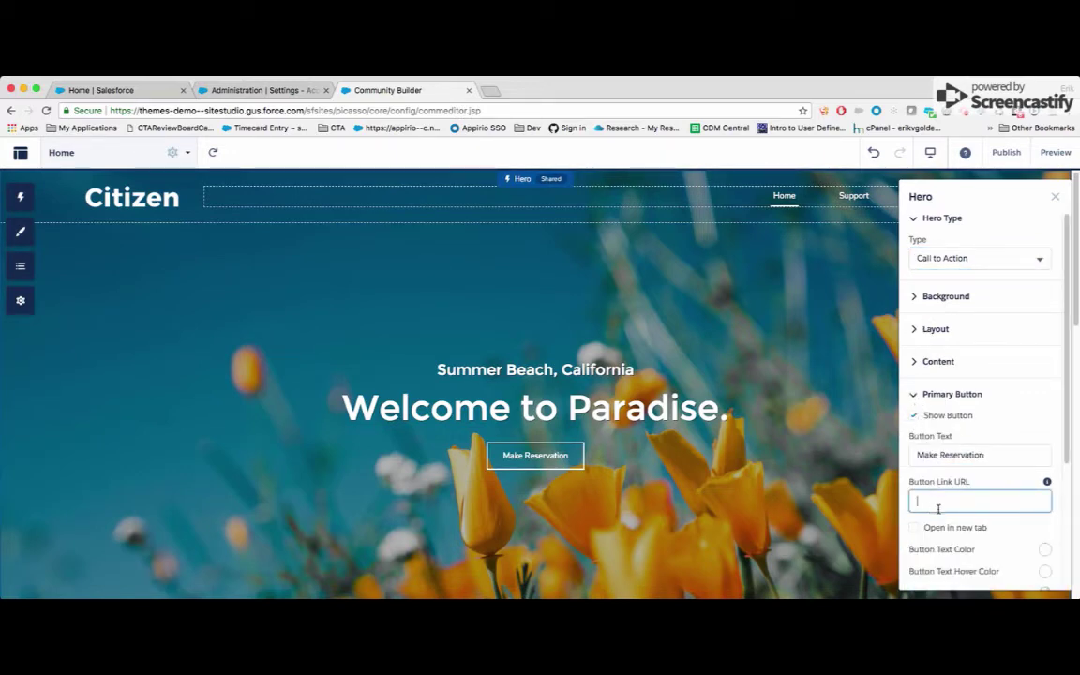
scroll(994, 478, down, 3)
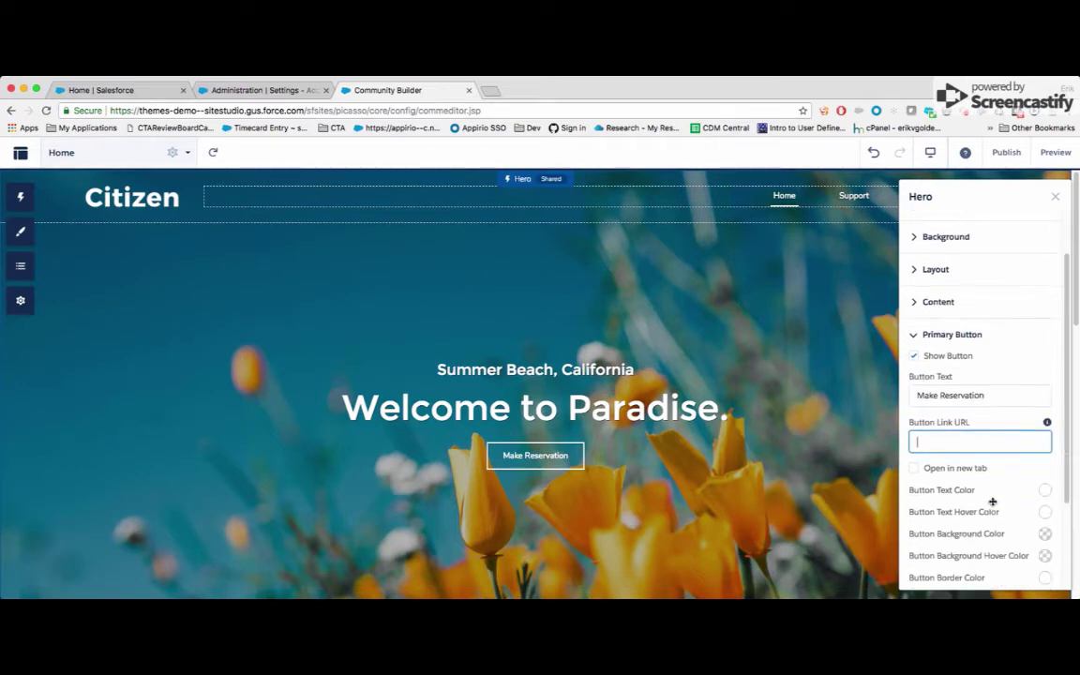
scroll(979, 450, up, 1)
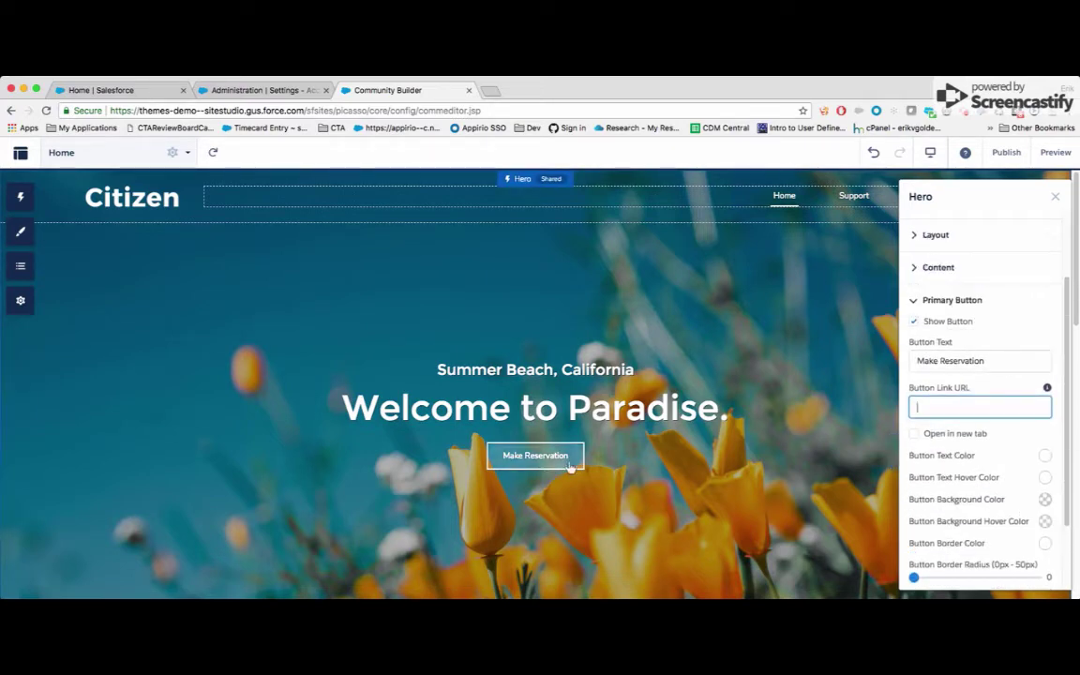
scroll(938, 354, up, 1)
click(913, 330)
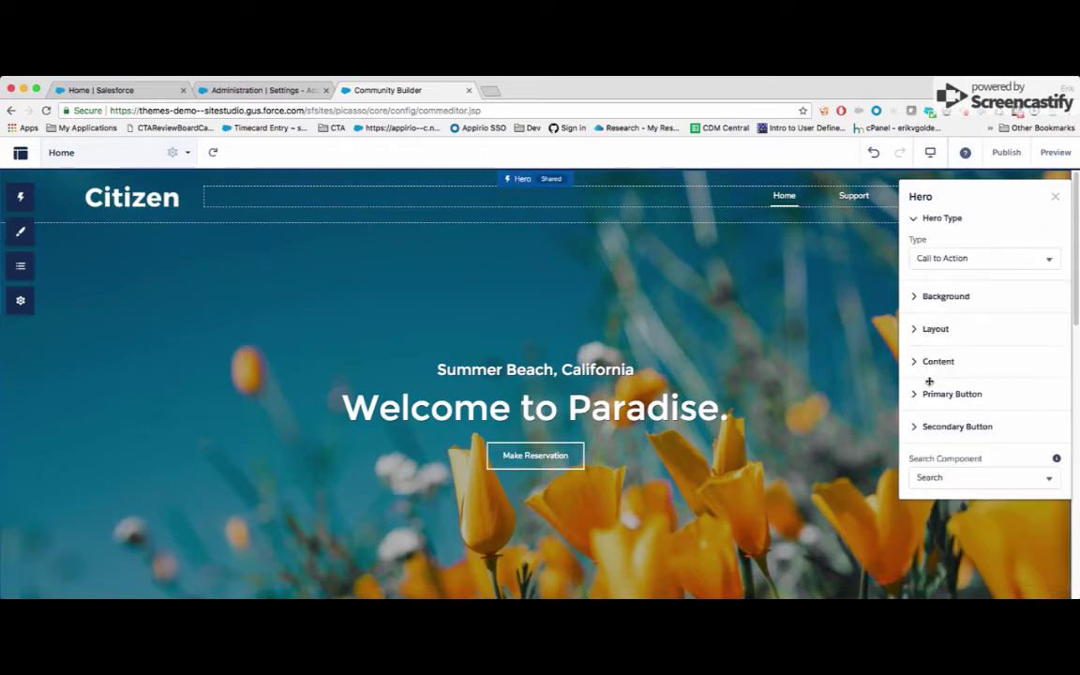
click(918, 429)
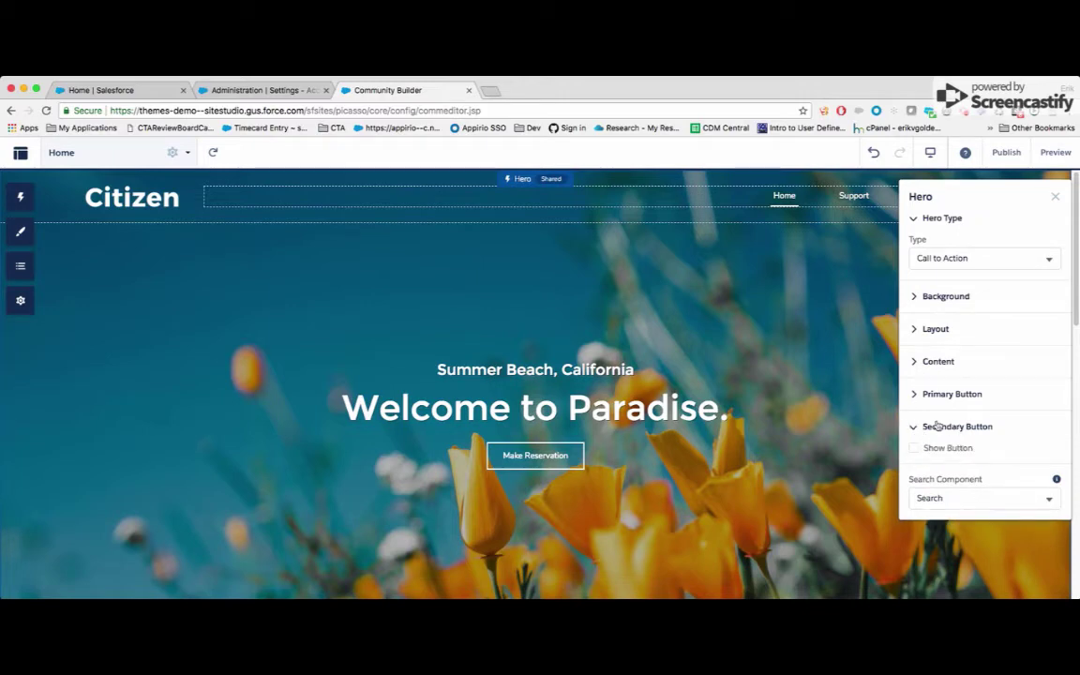
click(913, 428)
click(914, 298)
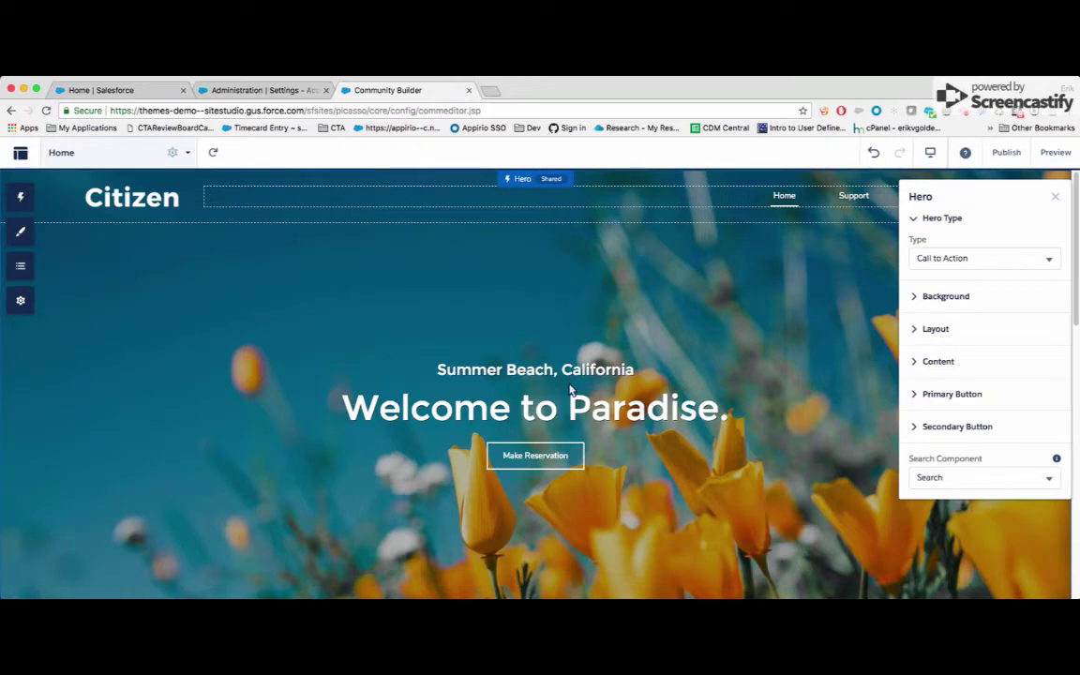
- Examine the Citizen theme's layout configuration, comparing the component properties of the Default and Home theme layouts
click(21, 300)
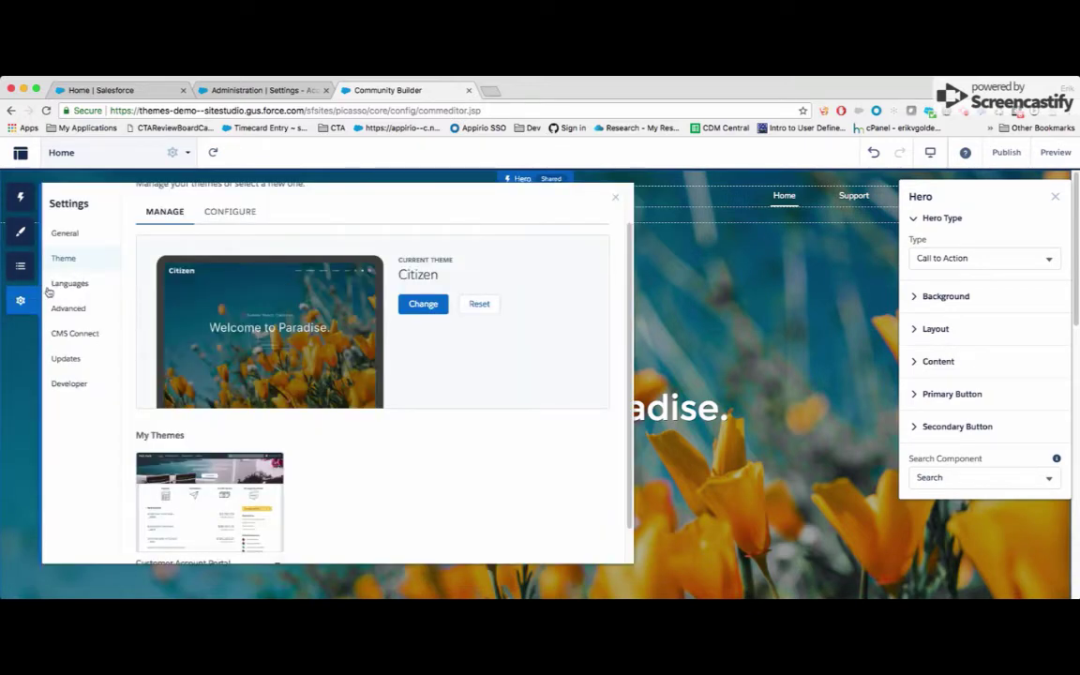
click(20, 232)
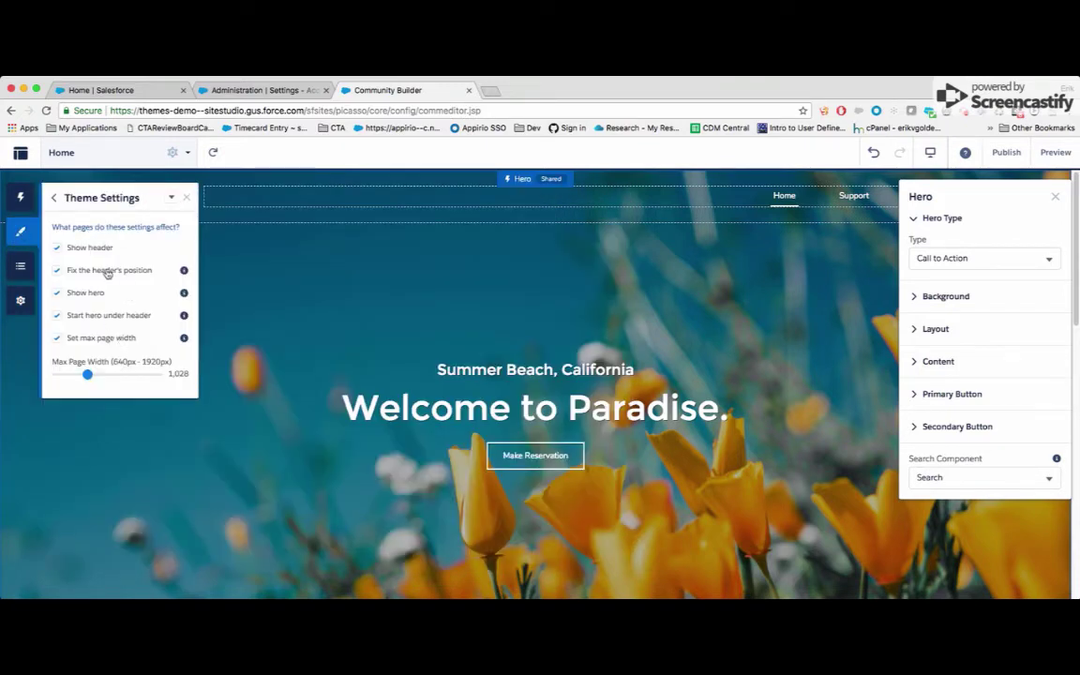
click(20, 300)
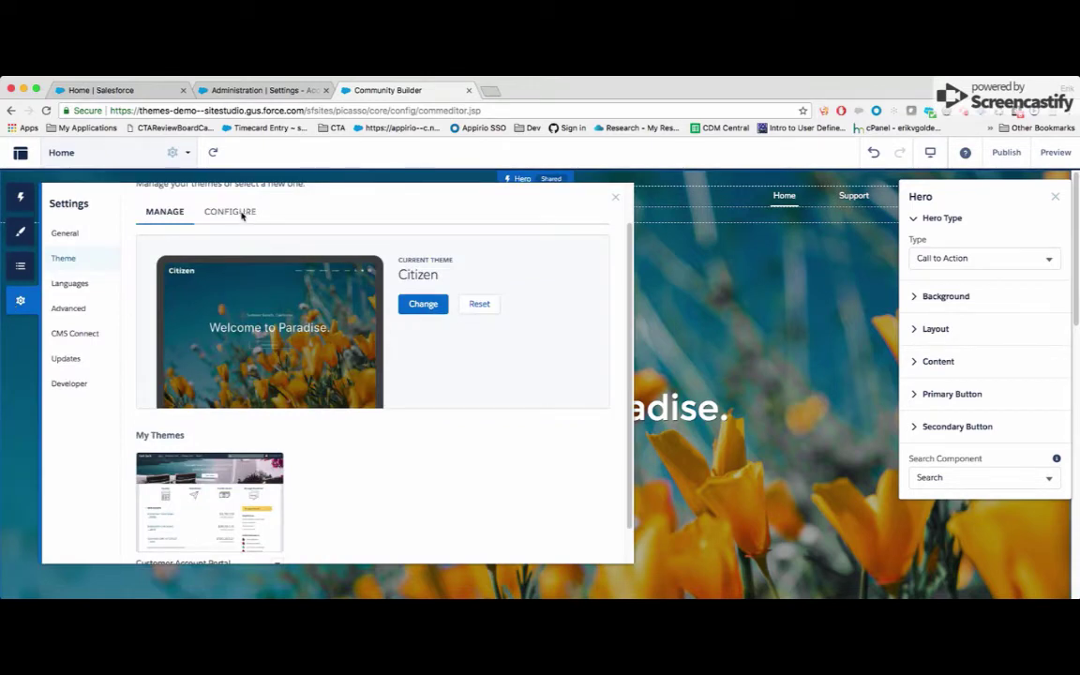
scroll(228, 217, up, 2)
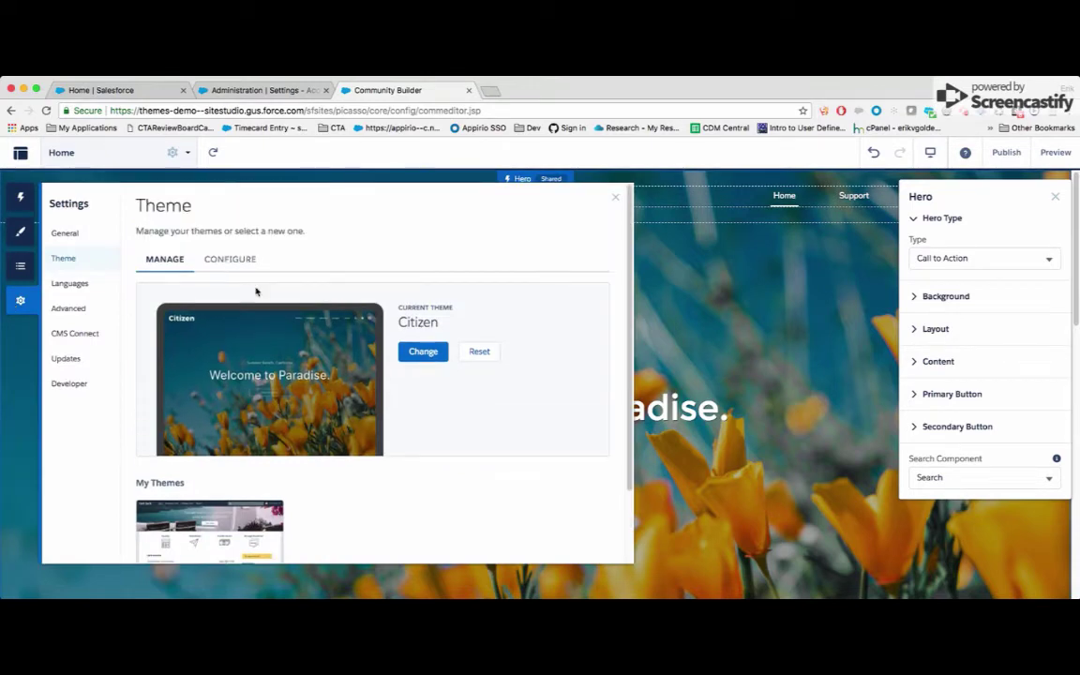
click(232, 260)
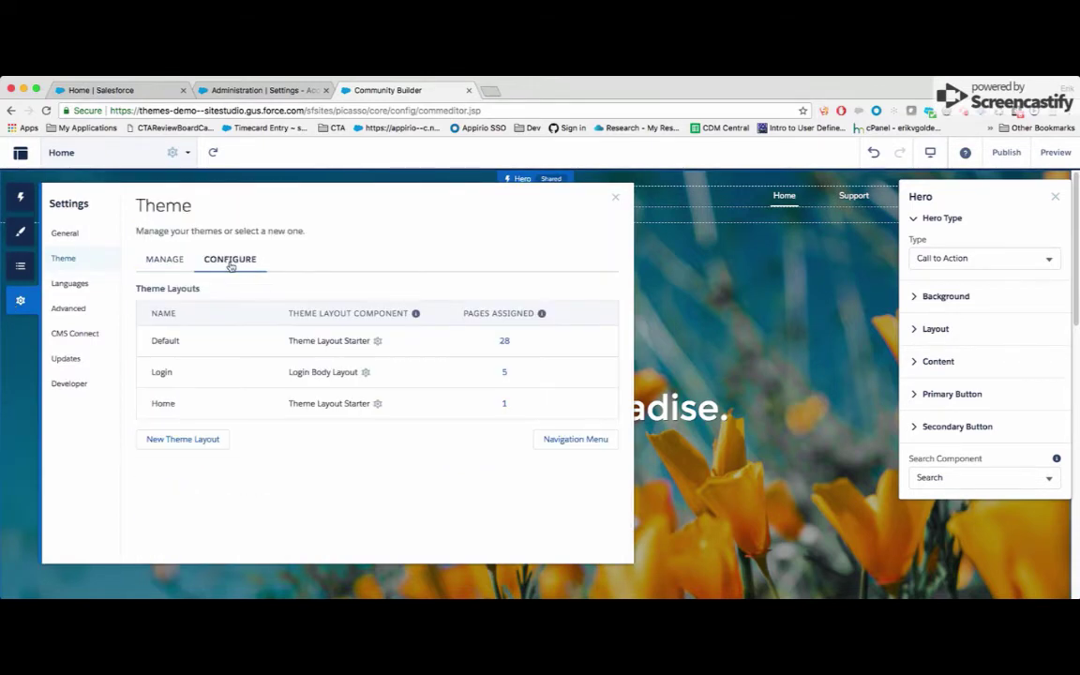
click(378, 343)
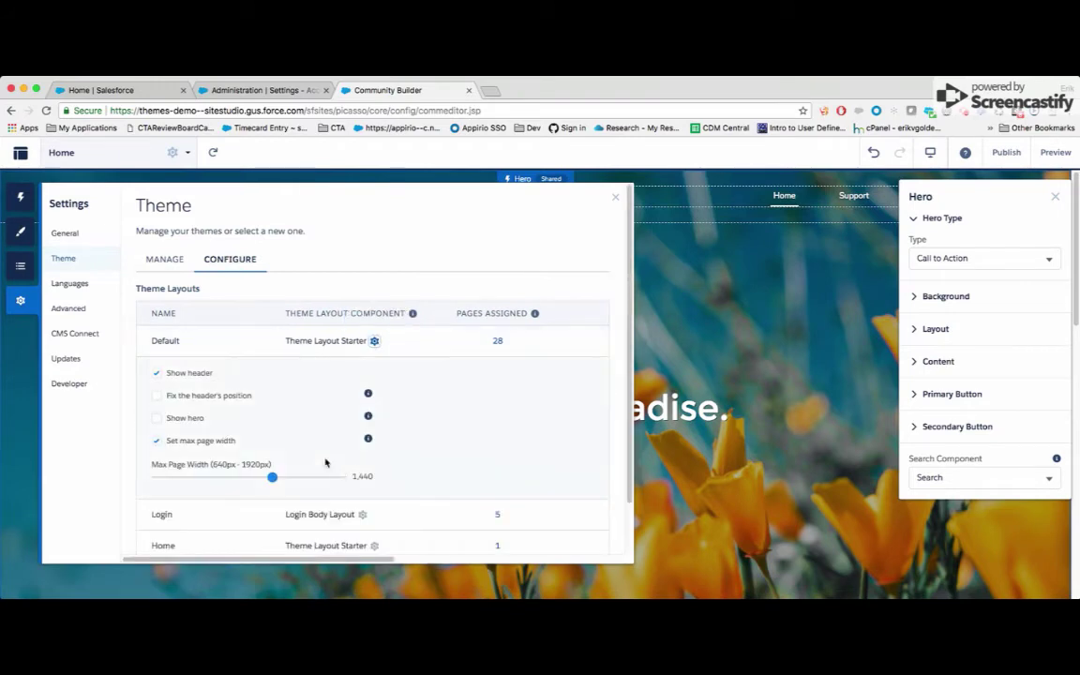
scroll(325, 459, down, 1)
click(374, 522)
scroll(298, 416, down, 2)
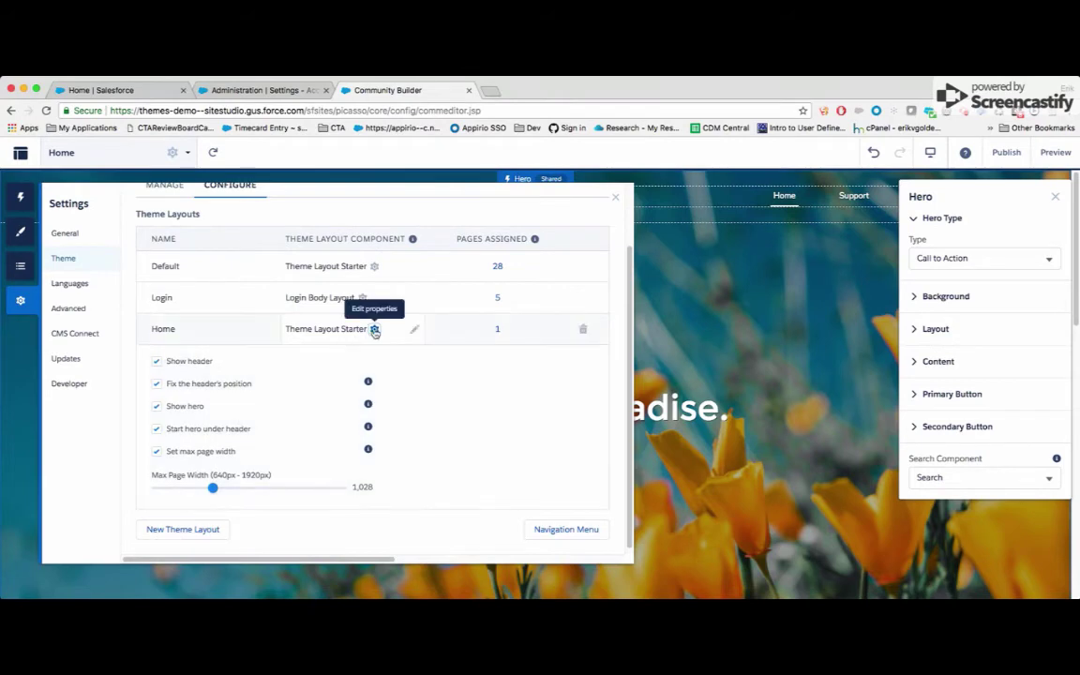
- Check the properties of the Login theme layout, recheck those of the Default layout, and close the settings
click(374, 330)
click(366, 372)
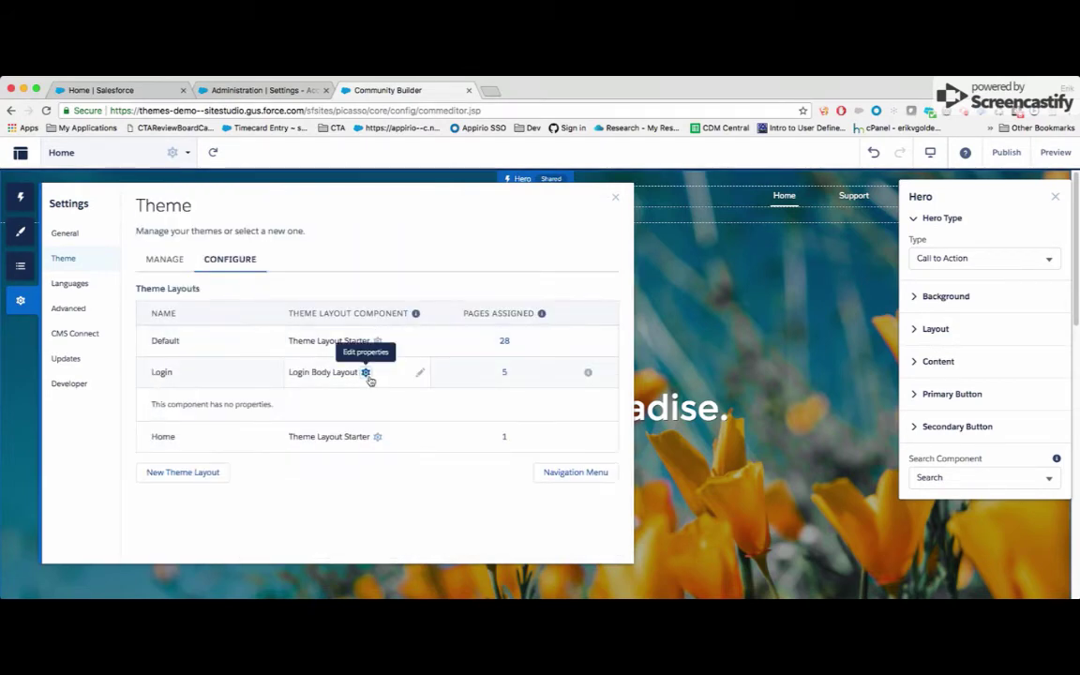
click(365, 372)
click(375, 342)
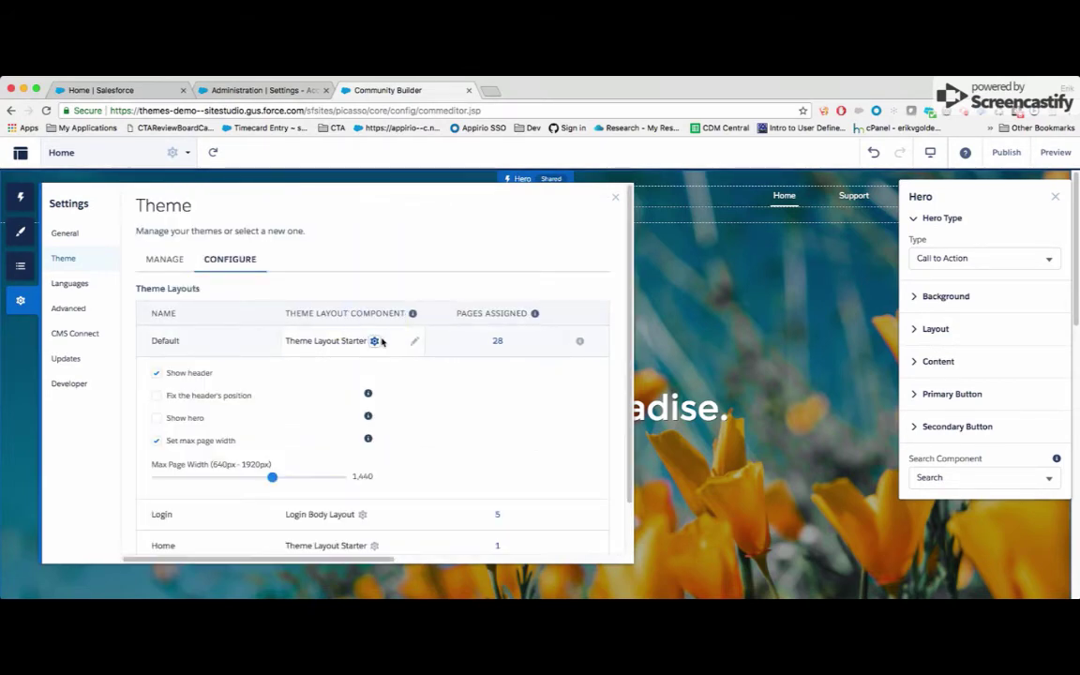
click(616, 197)
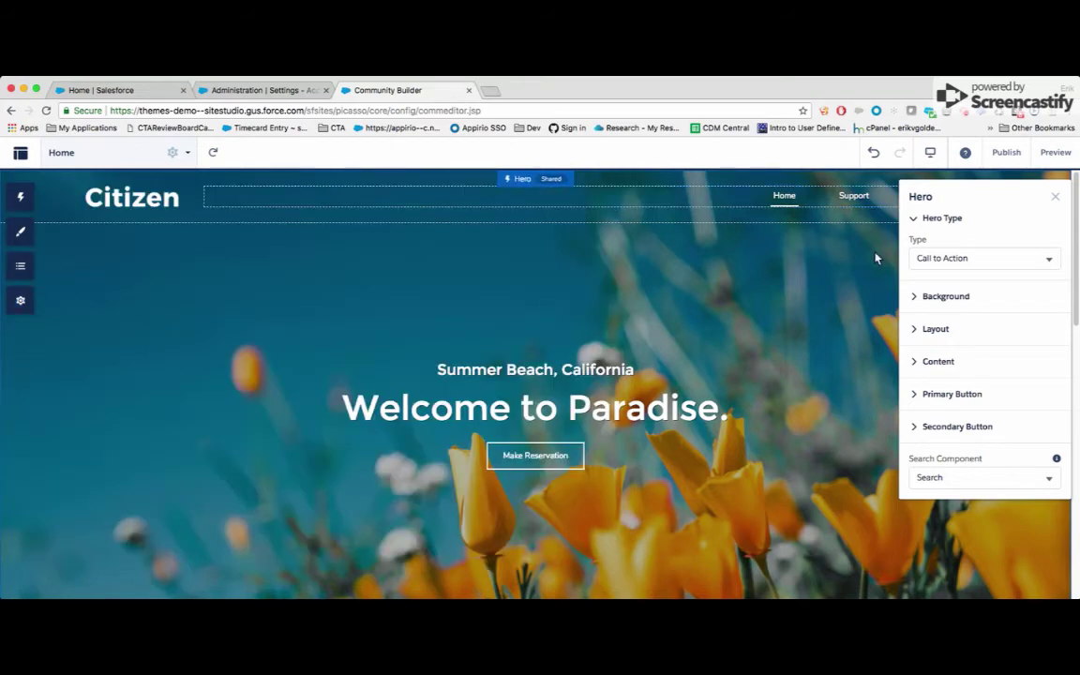
- Close the hero's properties and activate the Webster theme for the community from the theme management settings
click(1056, 201)
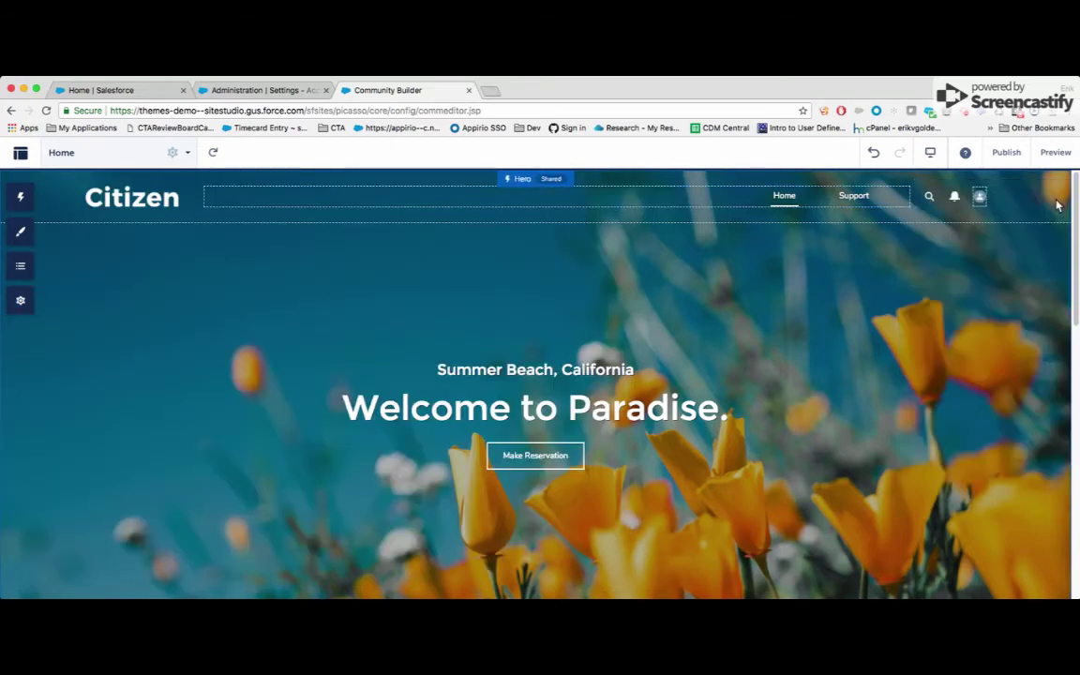
click(22, 302)
click(167, 261)
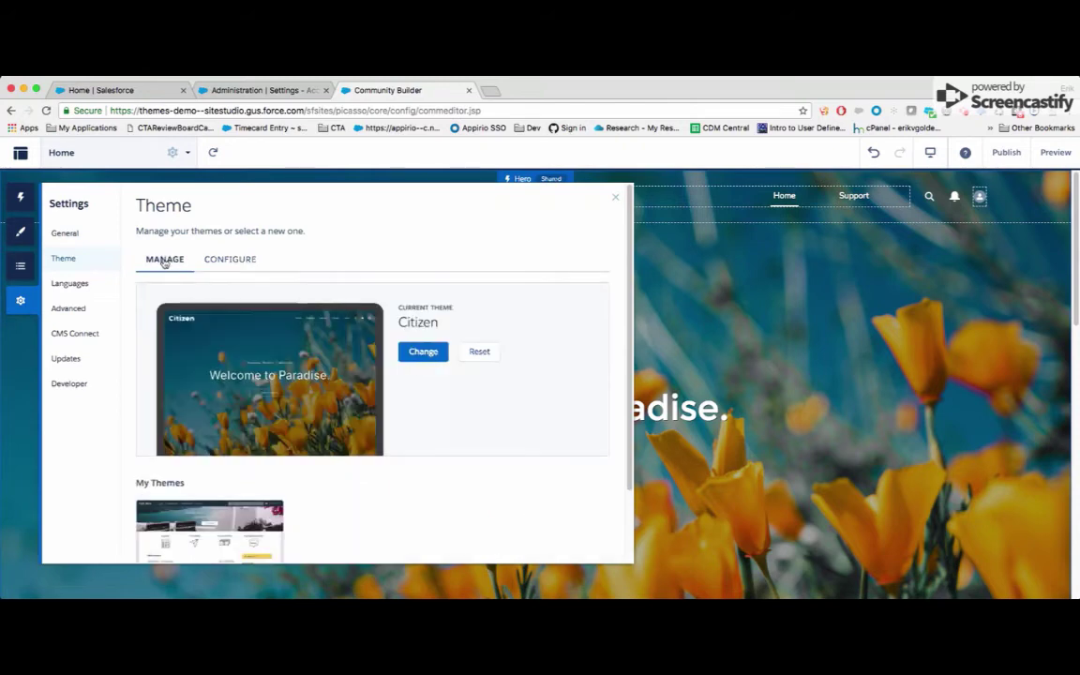
click(423, 352)
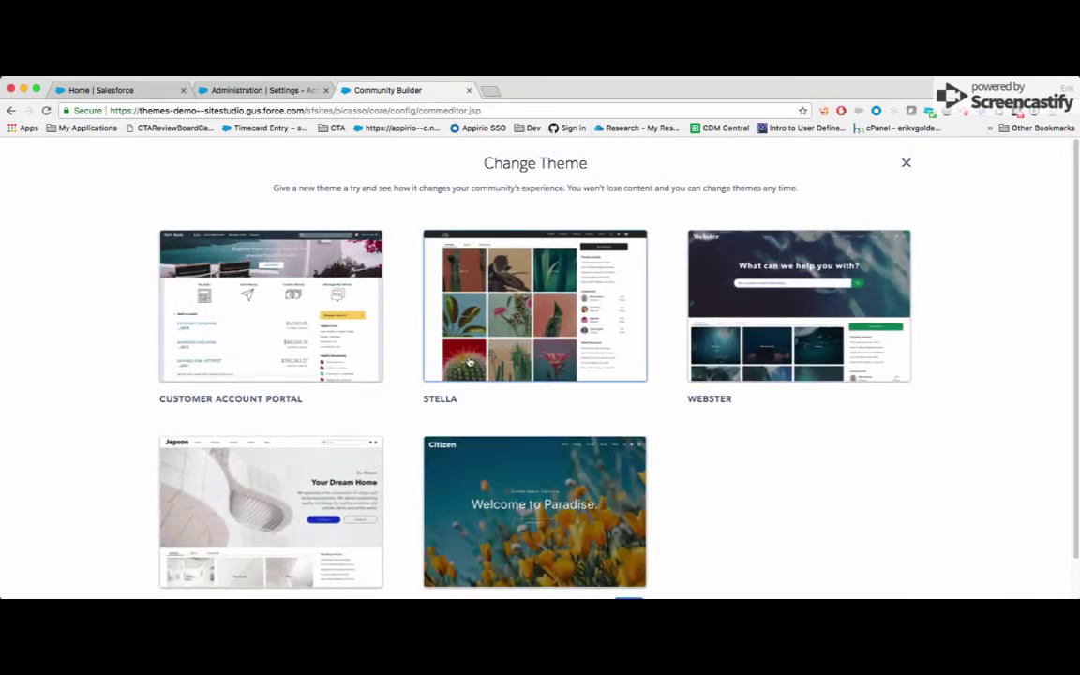
click(783, 334)
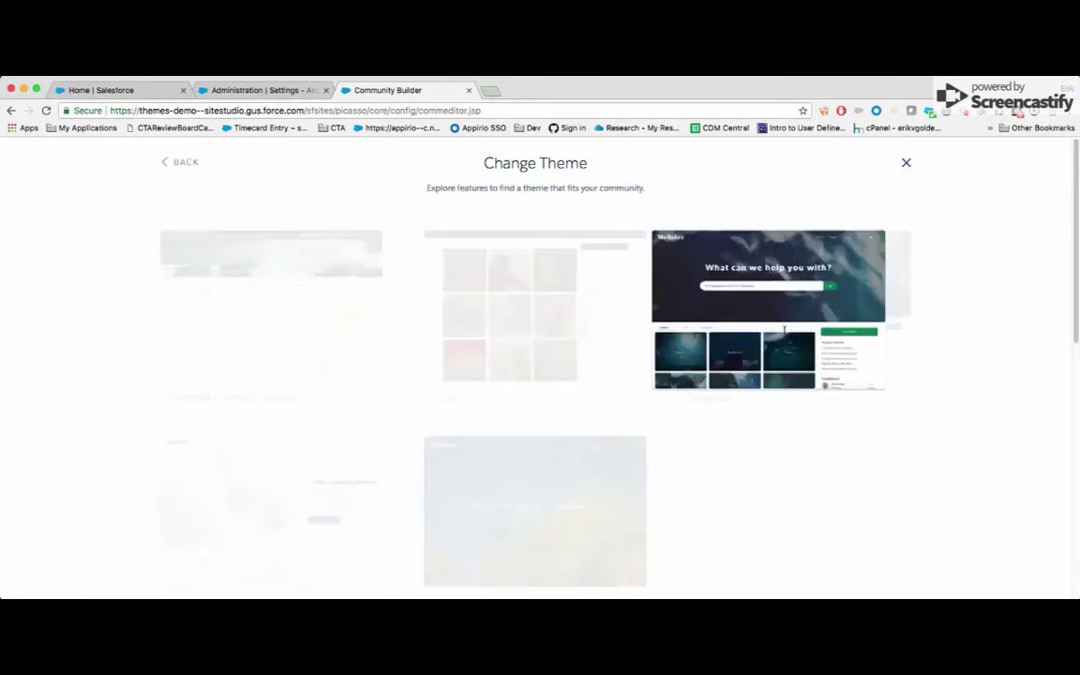
click(657, 283)
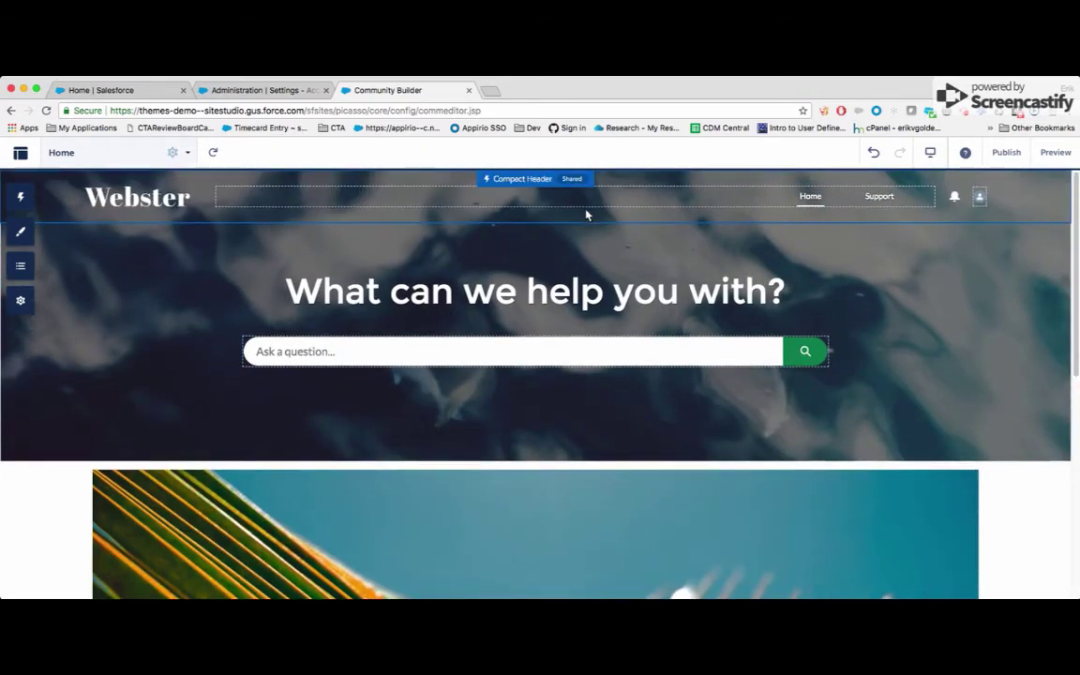
- Look over the whole Home page under the Webster theme and review the options in its Theme Settings
scroll(417, 215, down, 5)
scroll(384, 279, up, 2)
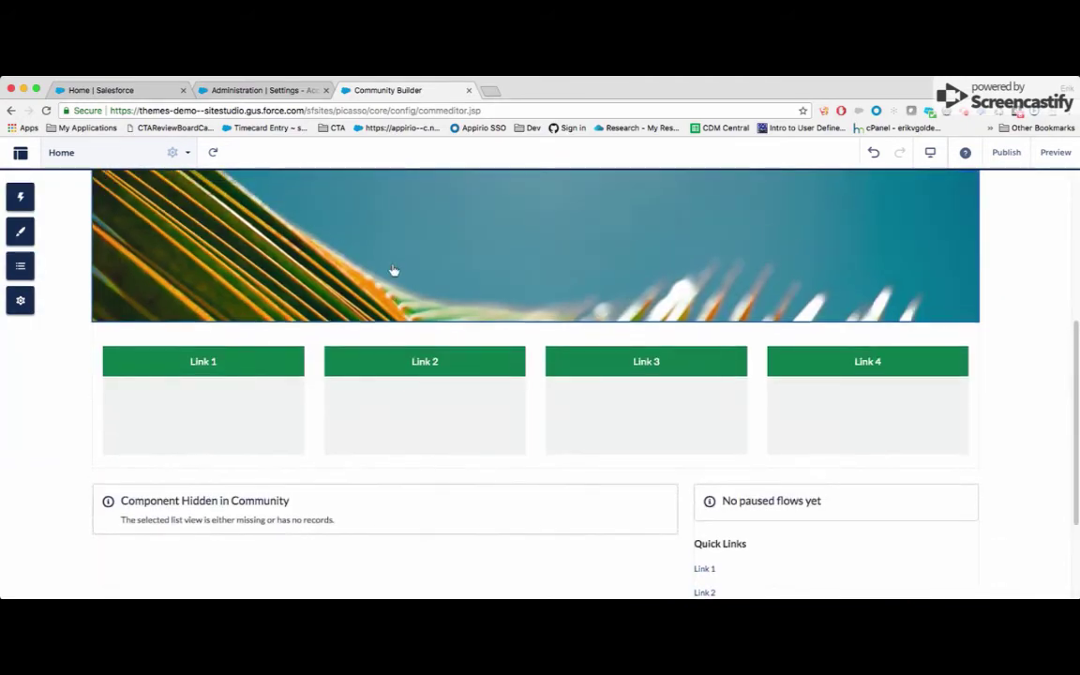
scroll(375, 384, down, 1)
scroll(282, 393, up, 3)
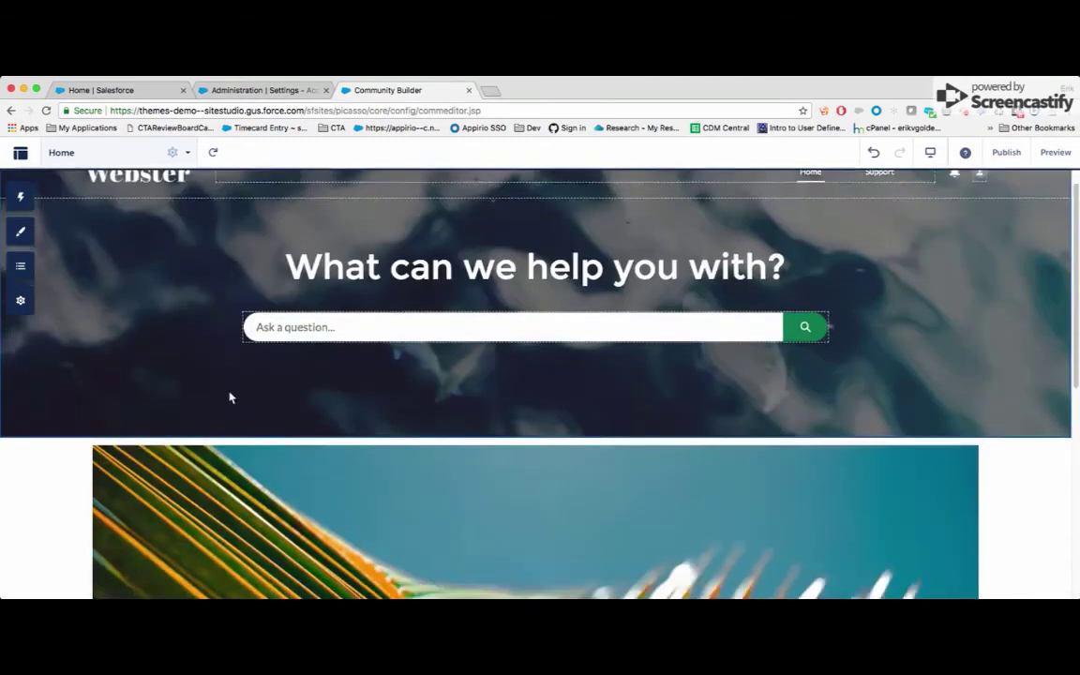
scroll(229, 408, down, 3)
scroll(225, 421, down, 3)
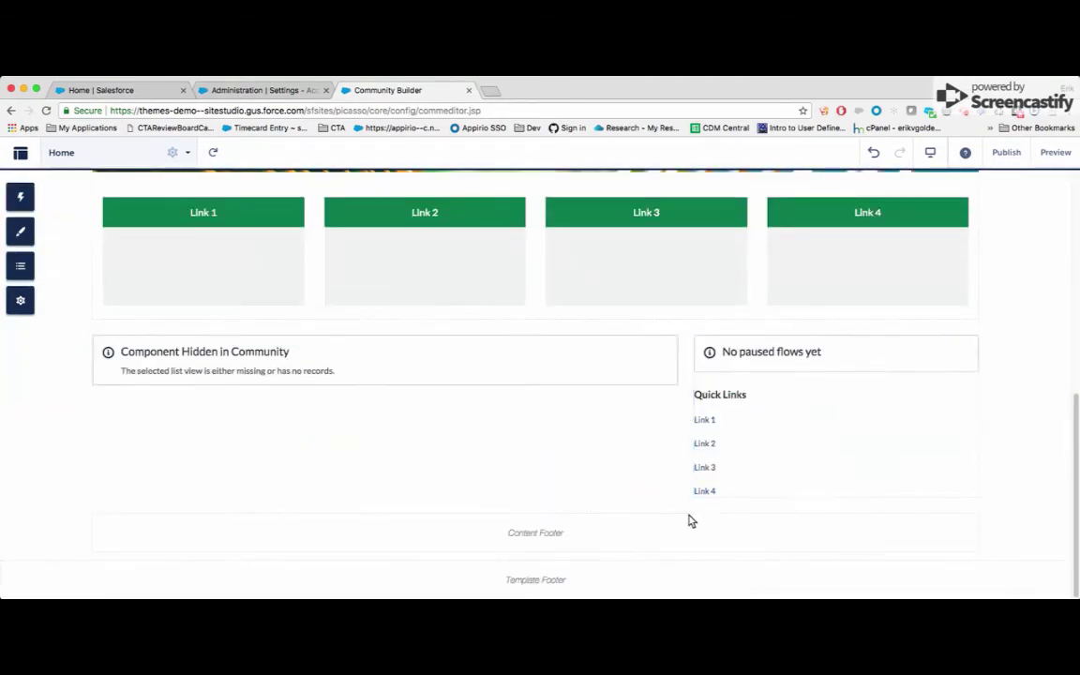
scroll(684, 523, up, 6)
click(21, 231)
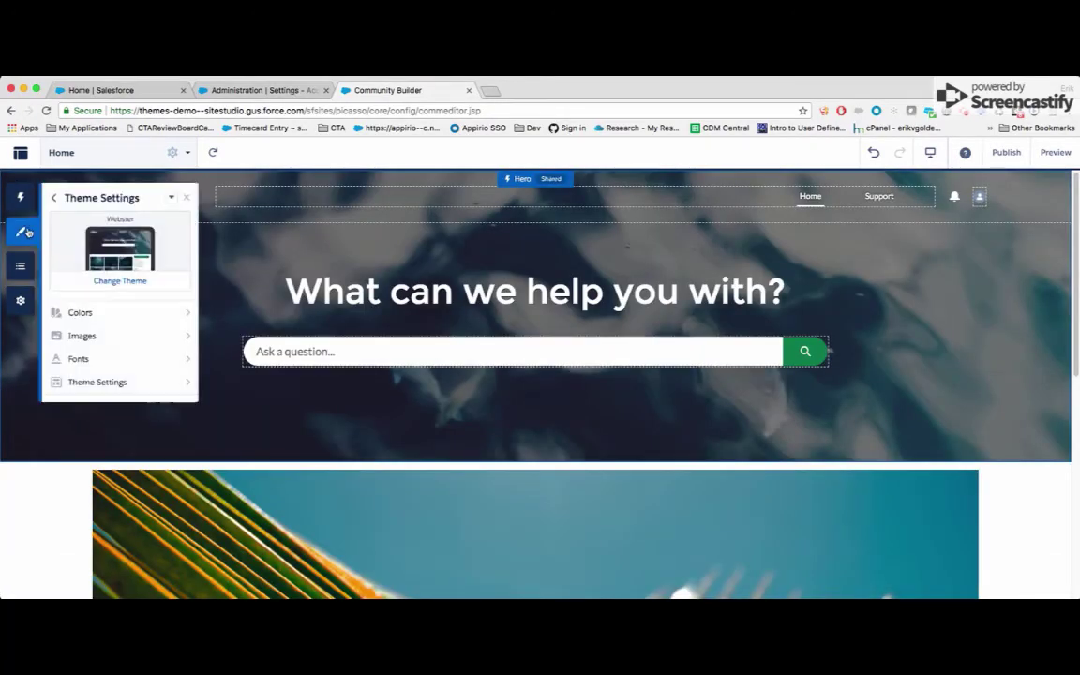
click(107, 382)
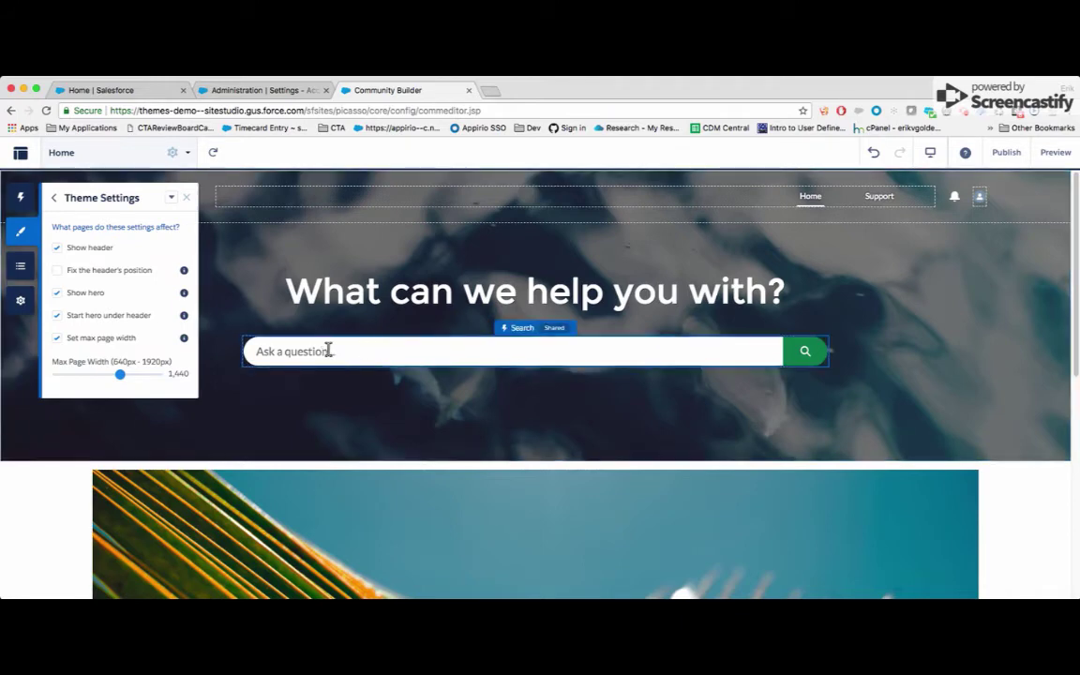
- Change the Home page hero's type to Call to Action, close its properties and look over the page
click(387, 310)
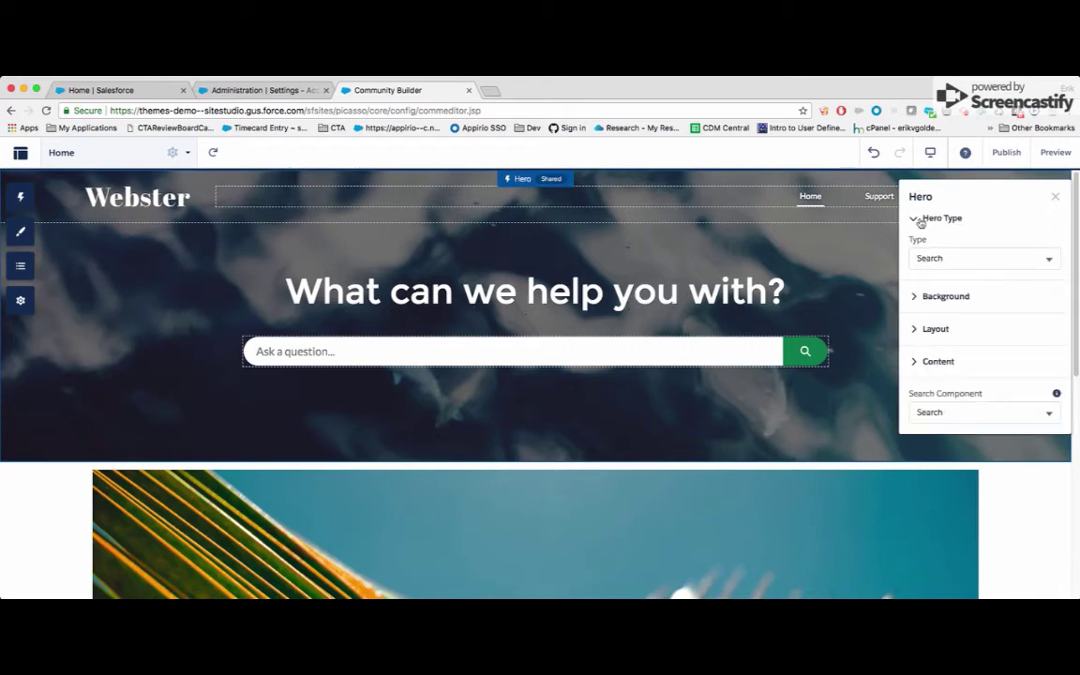
click(971, 259)
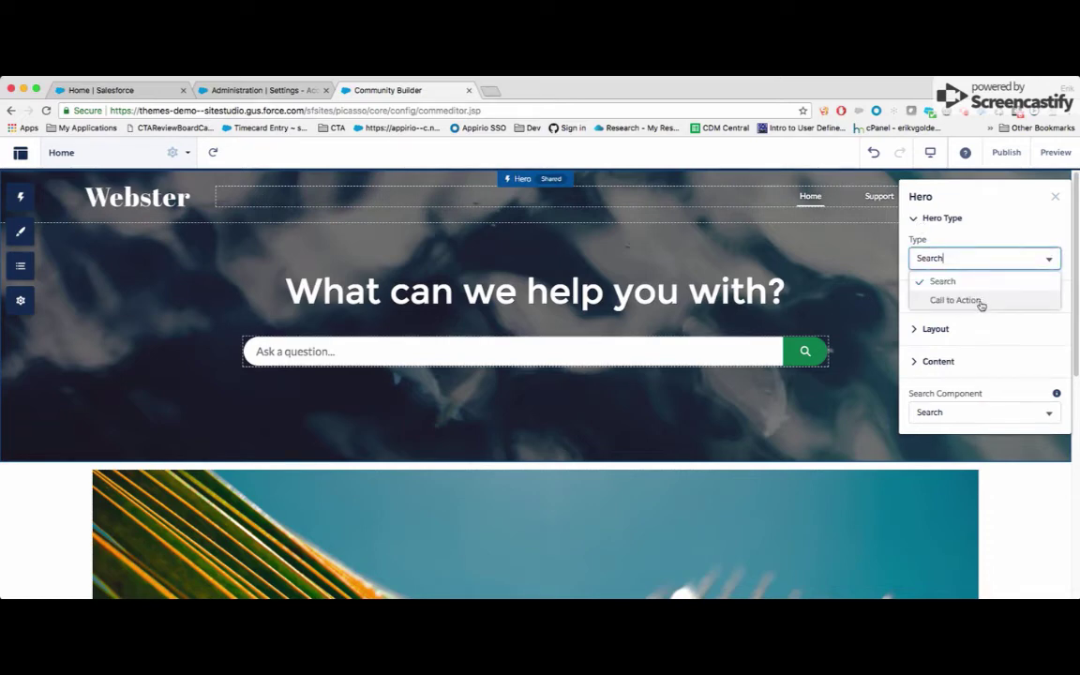
click(955, 300)
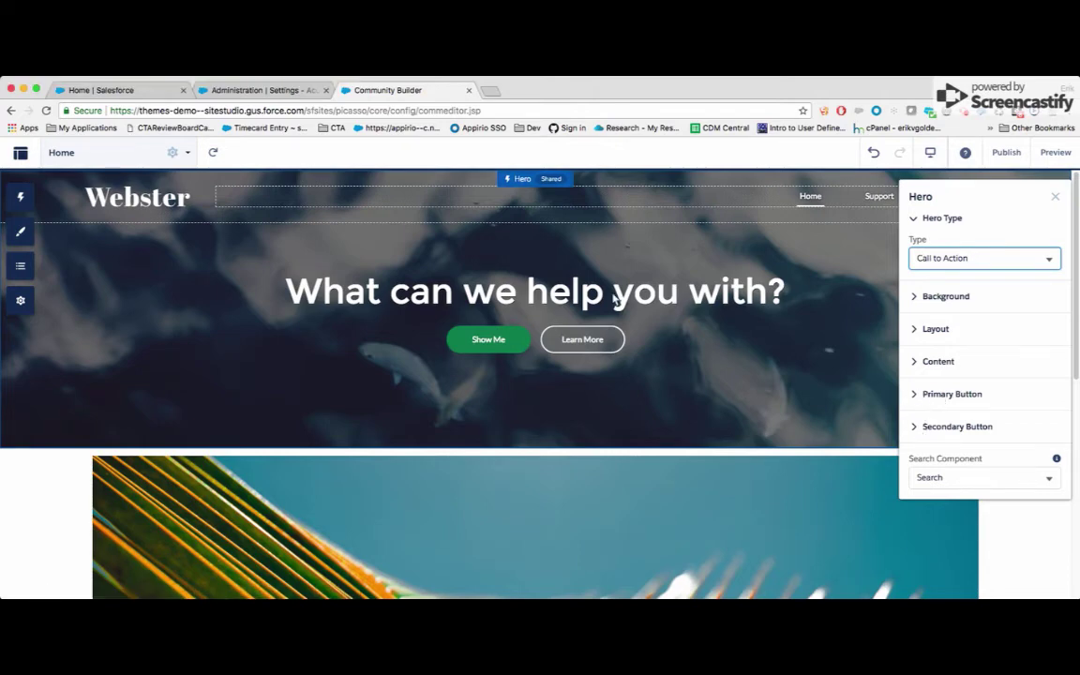
click(1055, 196)
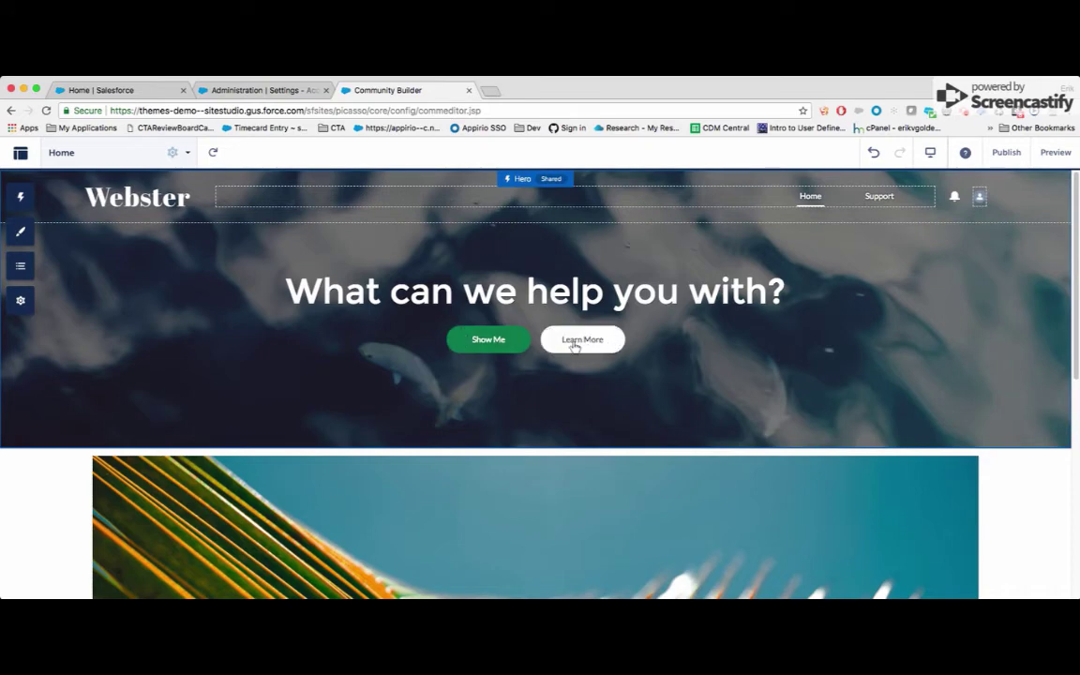
scroll(614, 353, down, 5)
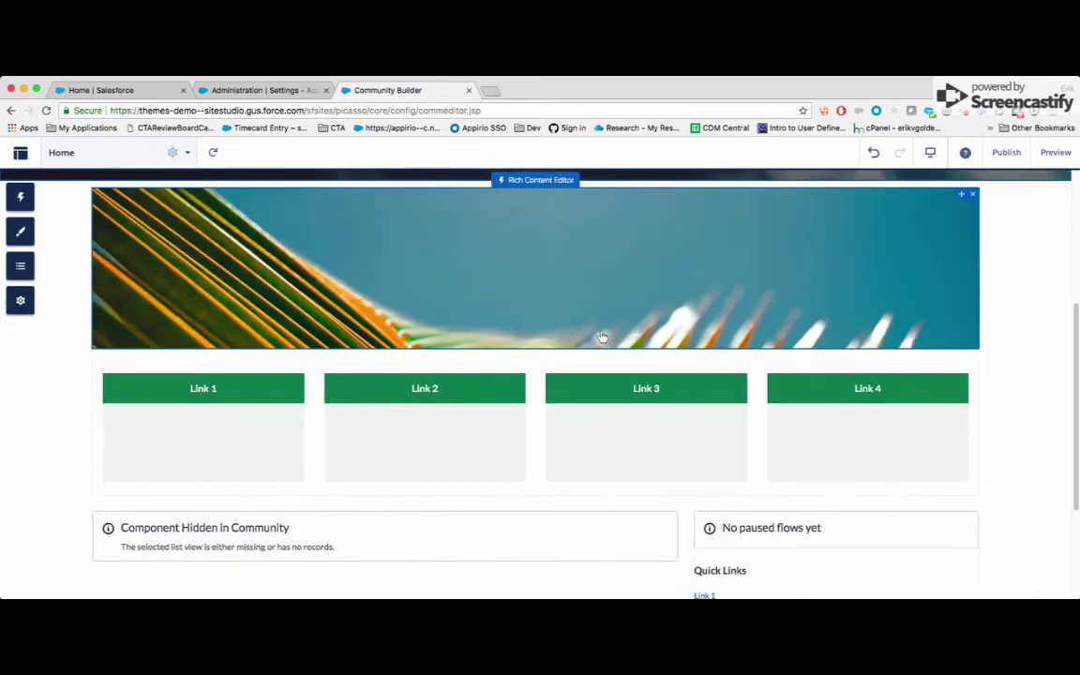
scroll(459, 439, up, 5)
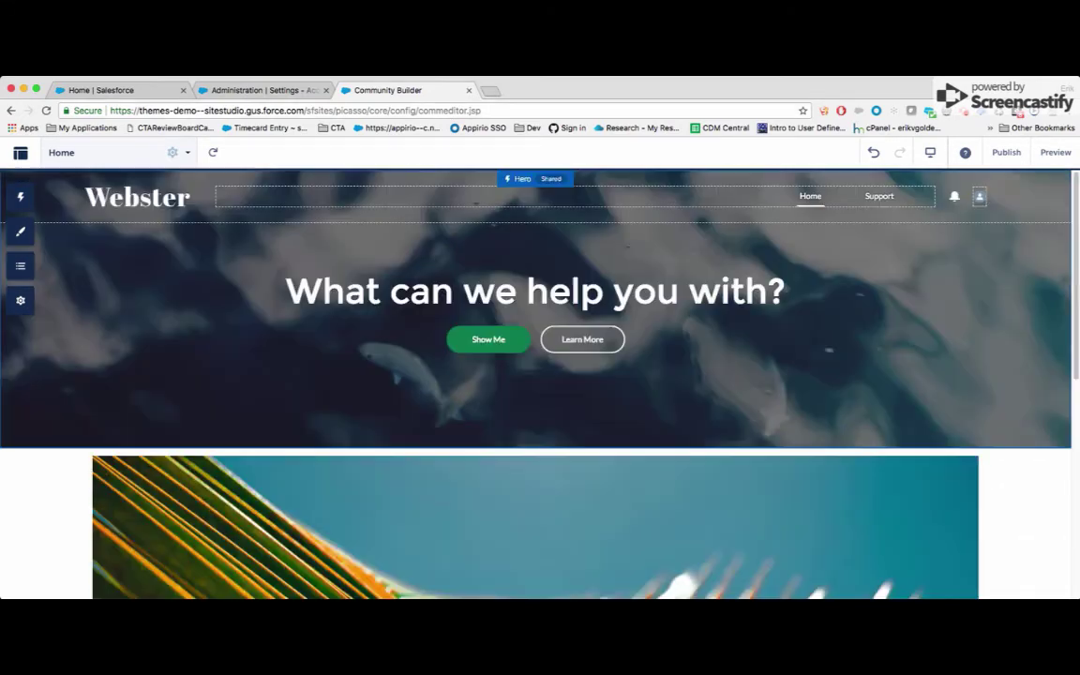
- Set the Webster theme's Action Color to yellow #e9d534 and check the color across the Home page
click(21, 230)
click(53, 200)
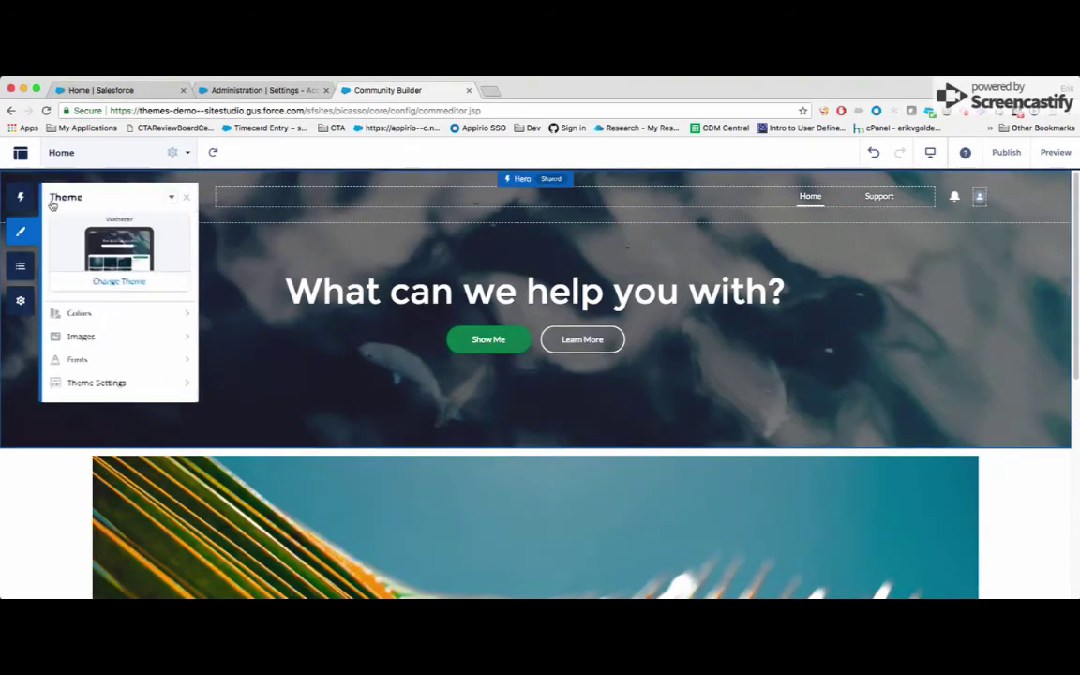
click(121, 314)
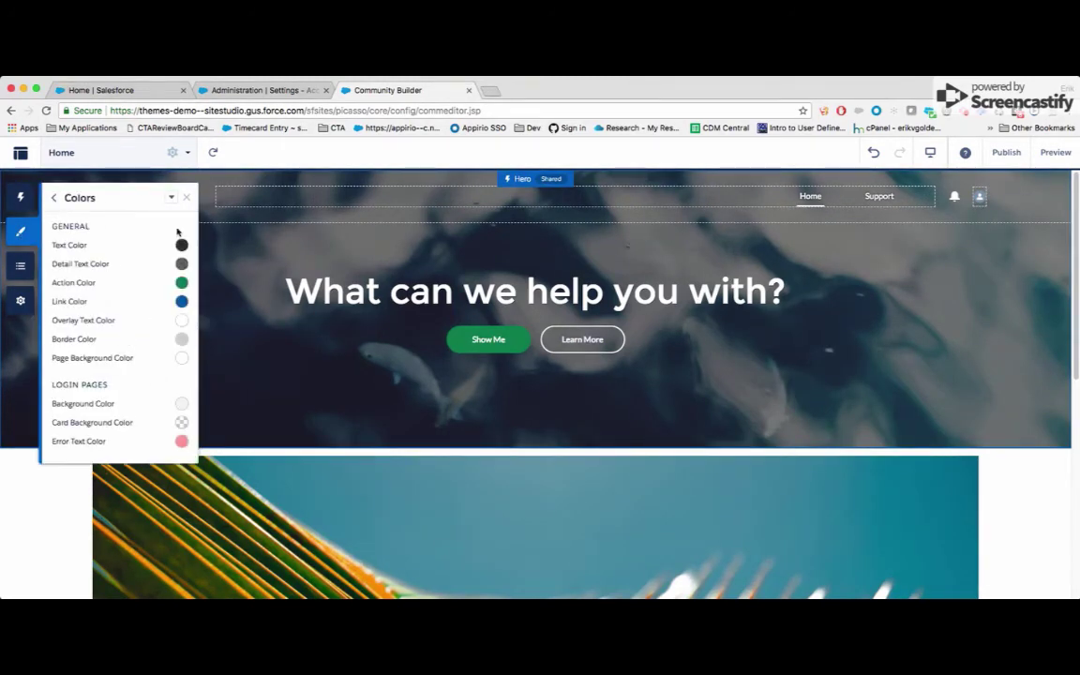
click(181, 284)
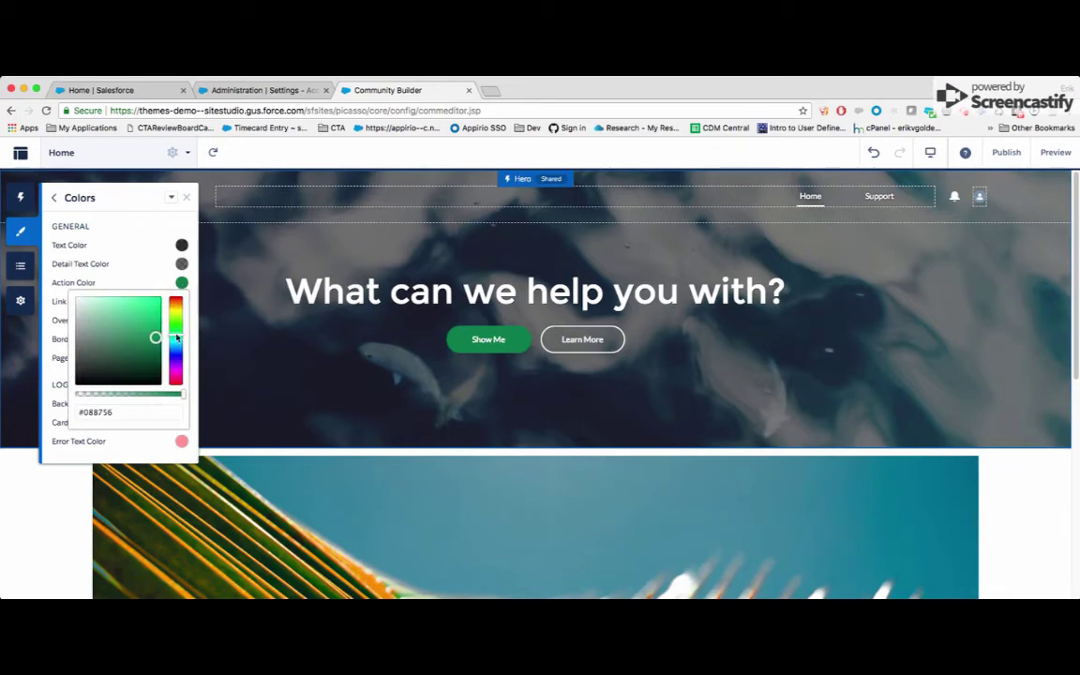
click(175, 309)
click(140, 302)
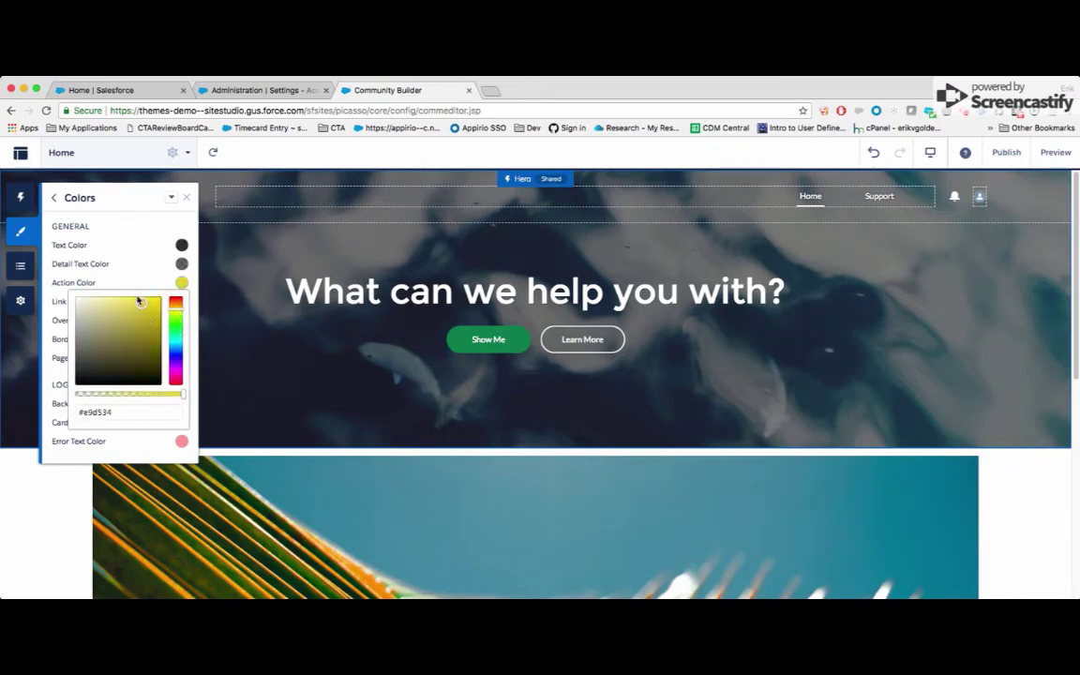
click(148, 231)
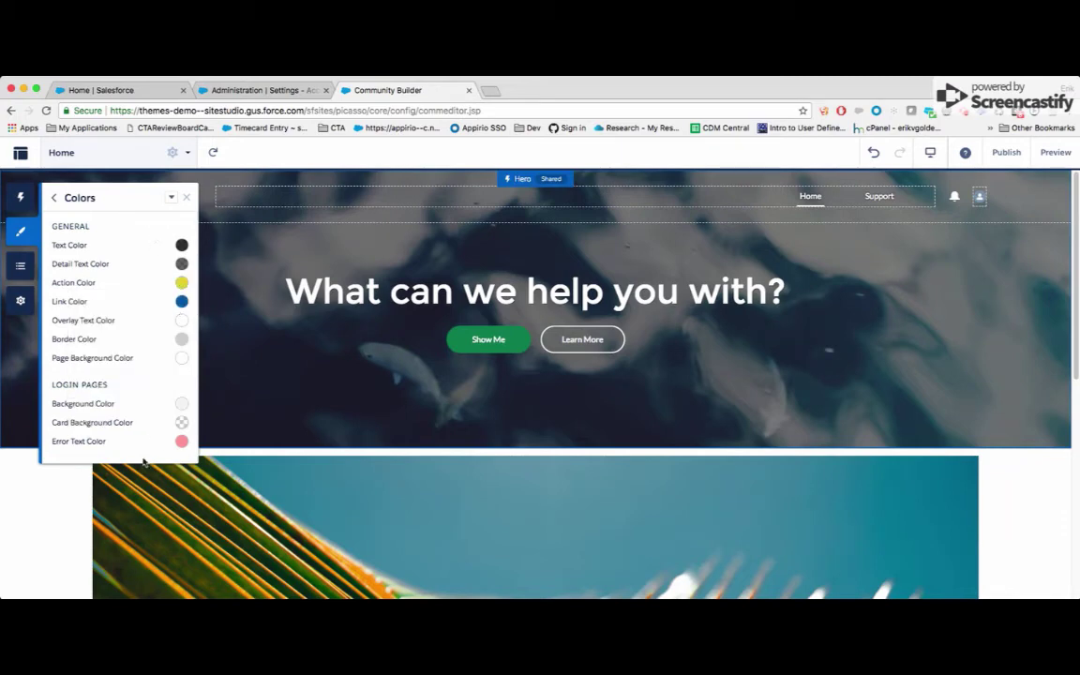
scroll(316, 513, down, 5)
scroll(756, 271, up, 5)
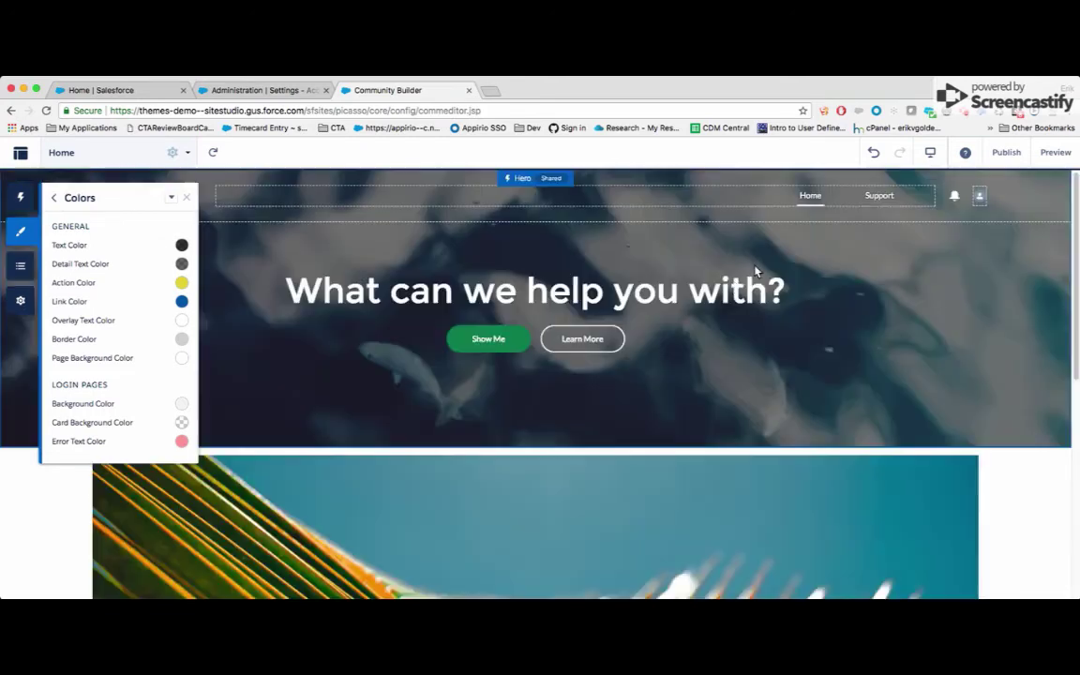
scroll(666, 418, down, 3)
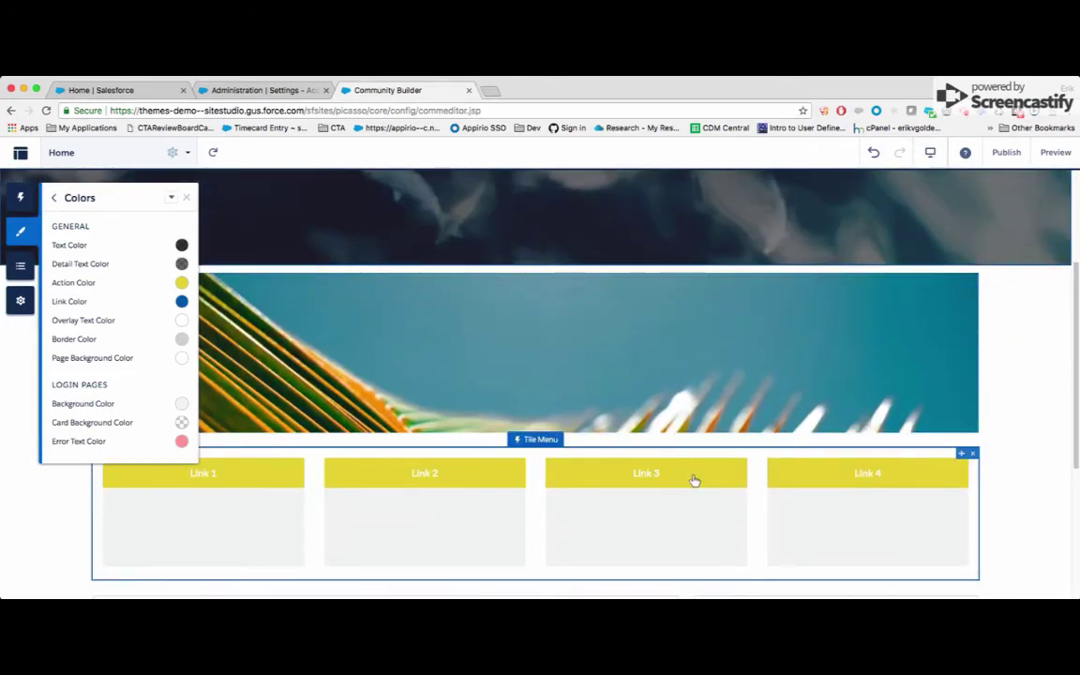
scroll(665, 468, up, 3)
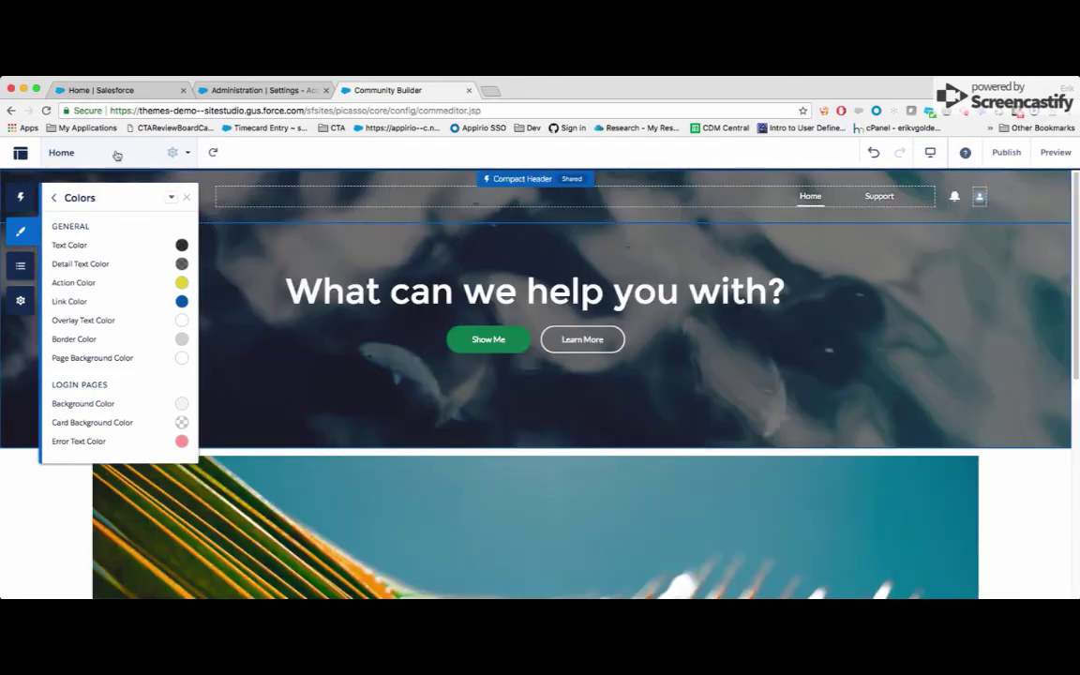
- Reactivate the Customer Account Portal theme from My Themes and review the options in its Theme Settings
click(20, 300)
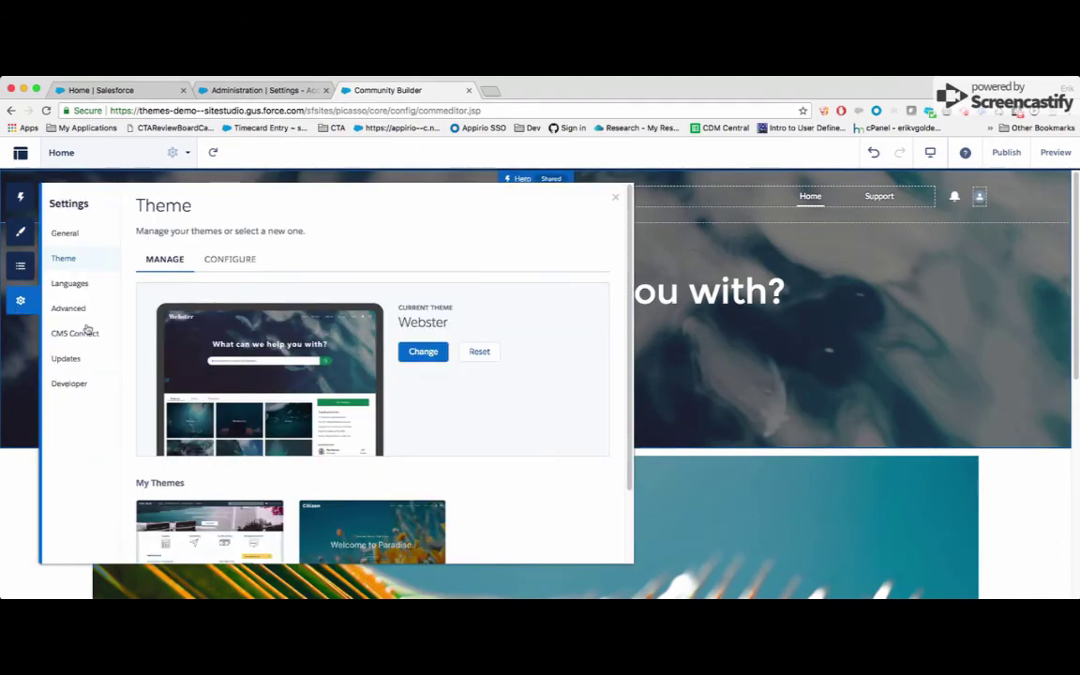
scroll(405, 394, down, 2)
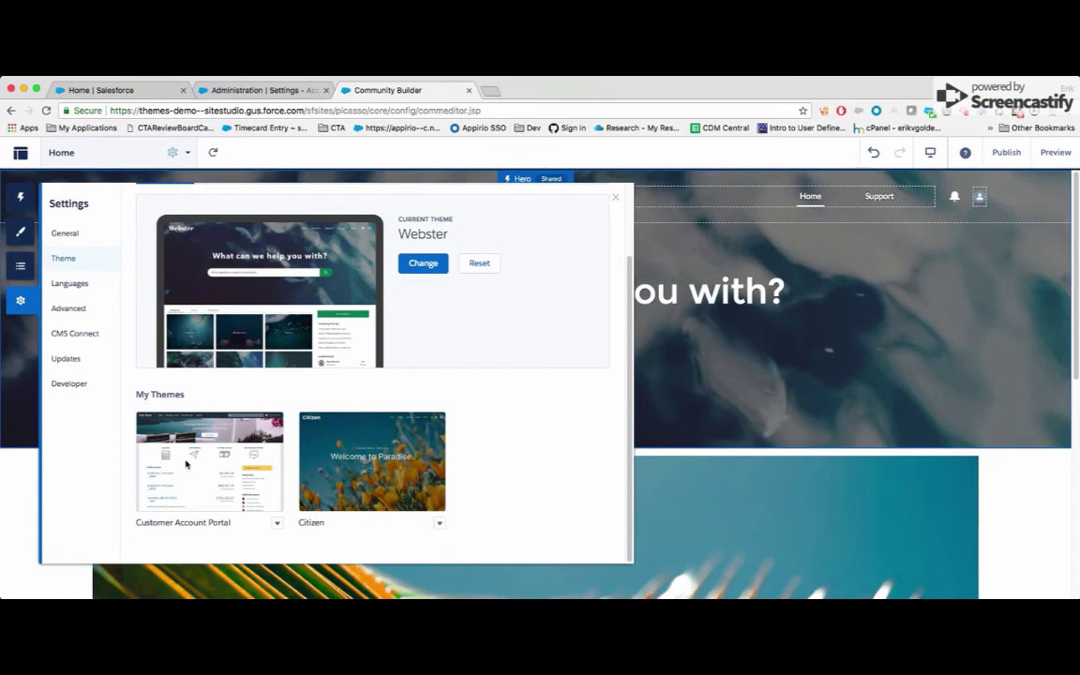
click(277, 522)
click(249, 609)
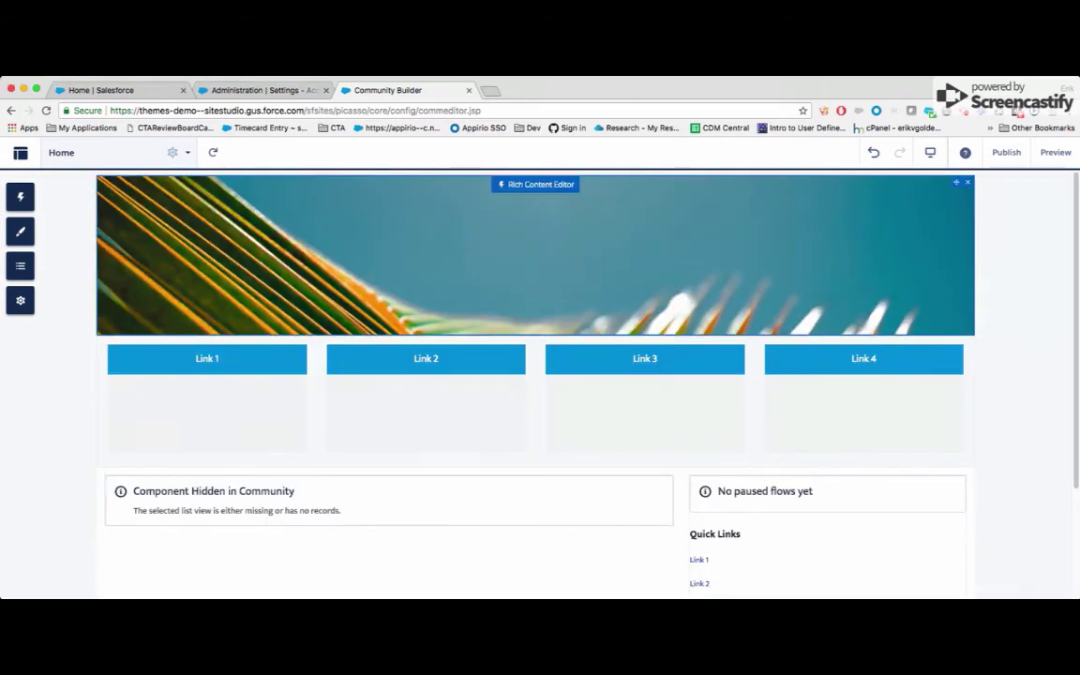
click(32, 234)
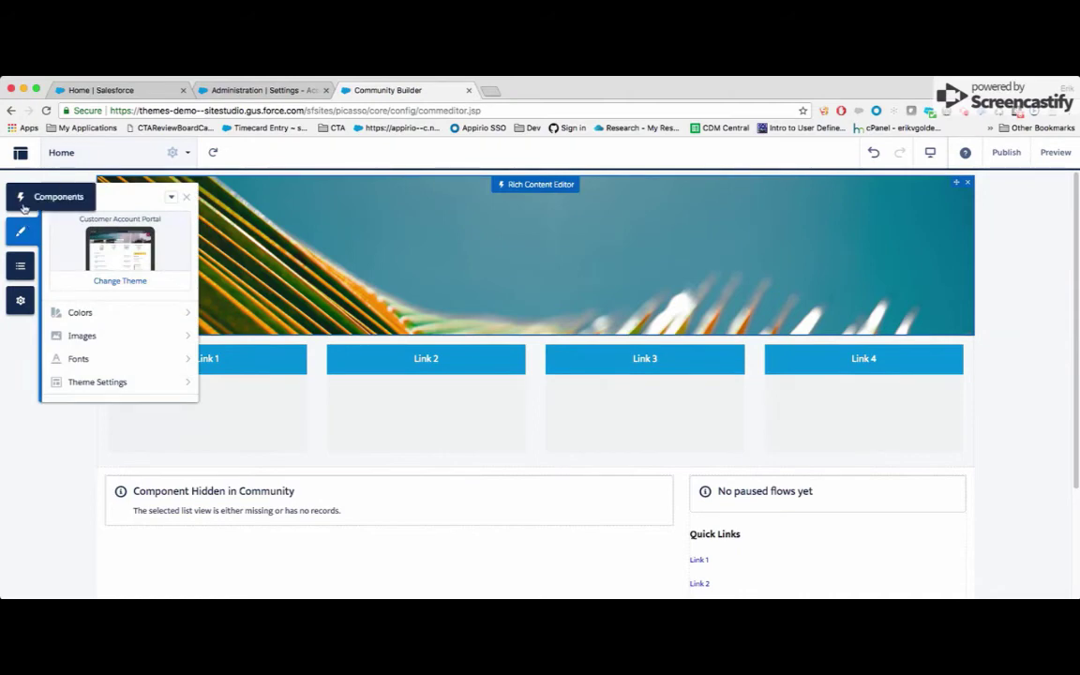
click(84, 381)
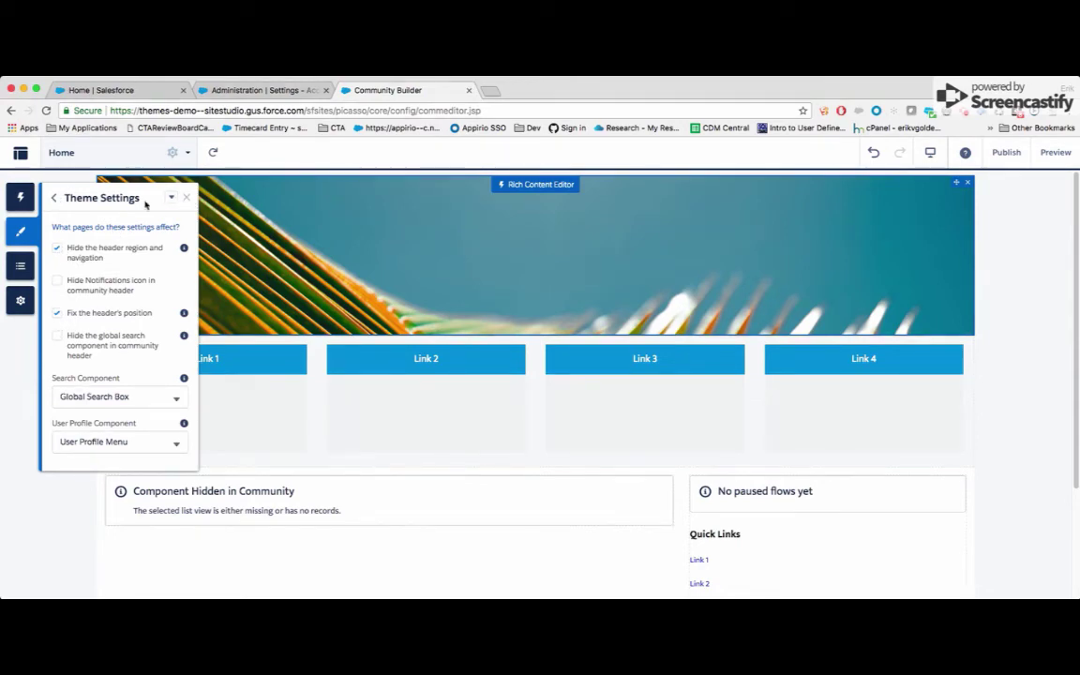
- Change the community's theme to Jepson, activate it, and look over the Home page's hero, banner and tile menu
click(53, 197)
click(117, 284)
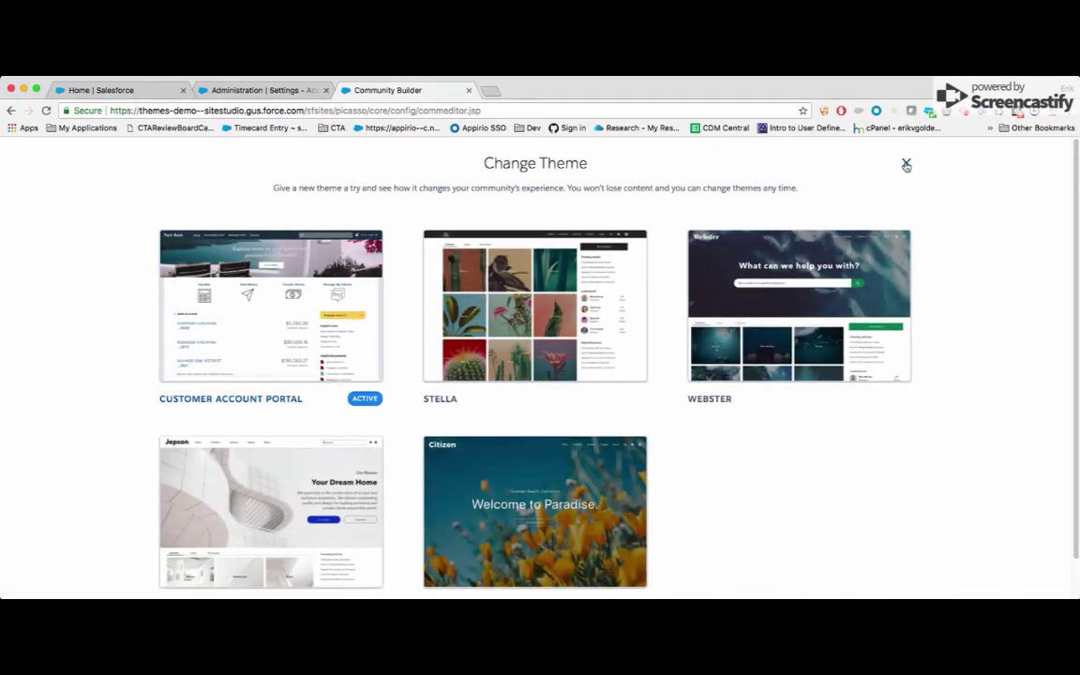
scroll(501, 402, down, 1)
click(187, 407)
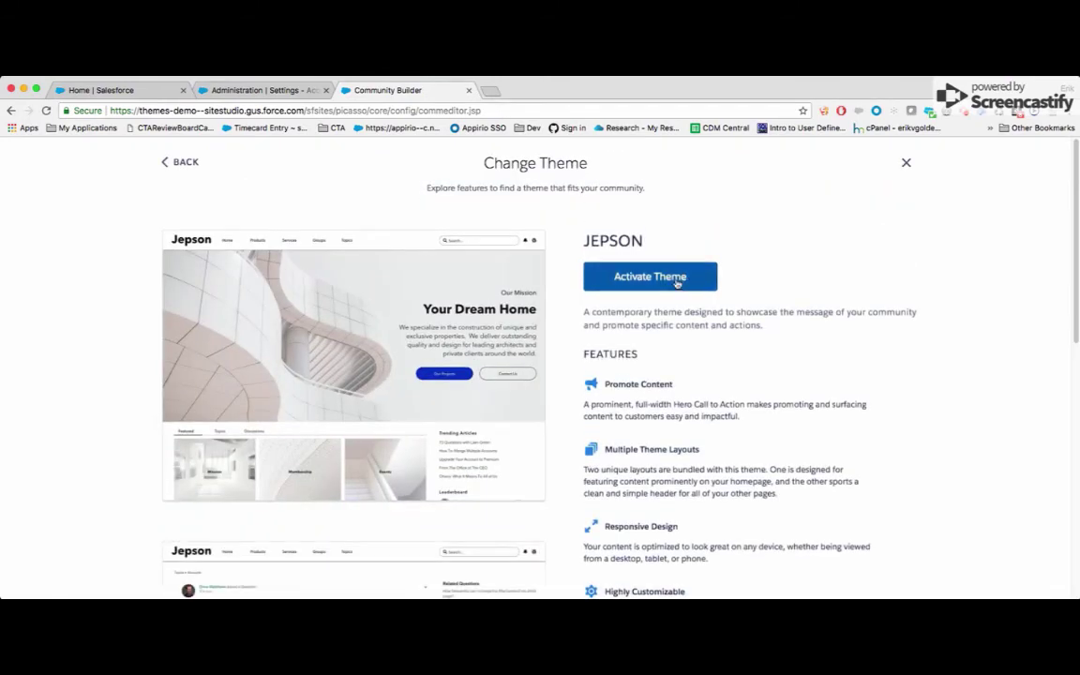
click(676, 279)
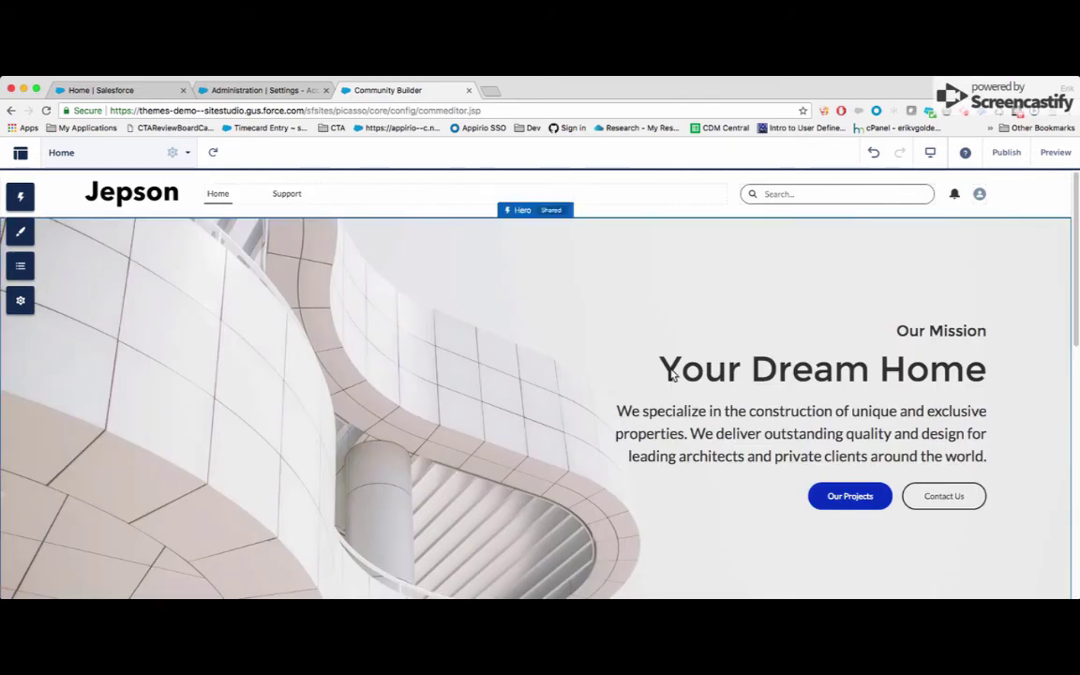
scroll(633, 409, down, 2)
scroll(644, 409, down, 5)
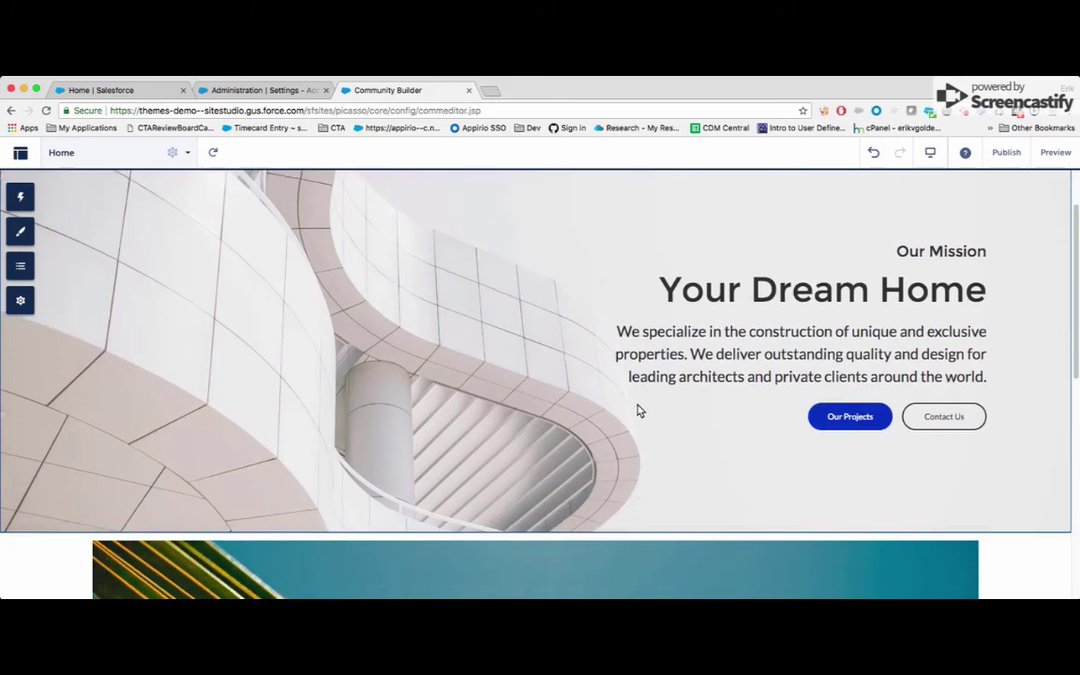
scroll(635, 409, down, 1)
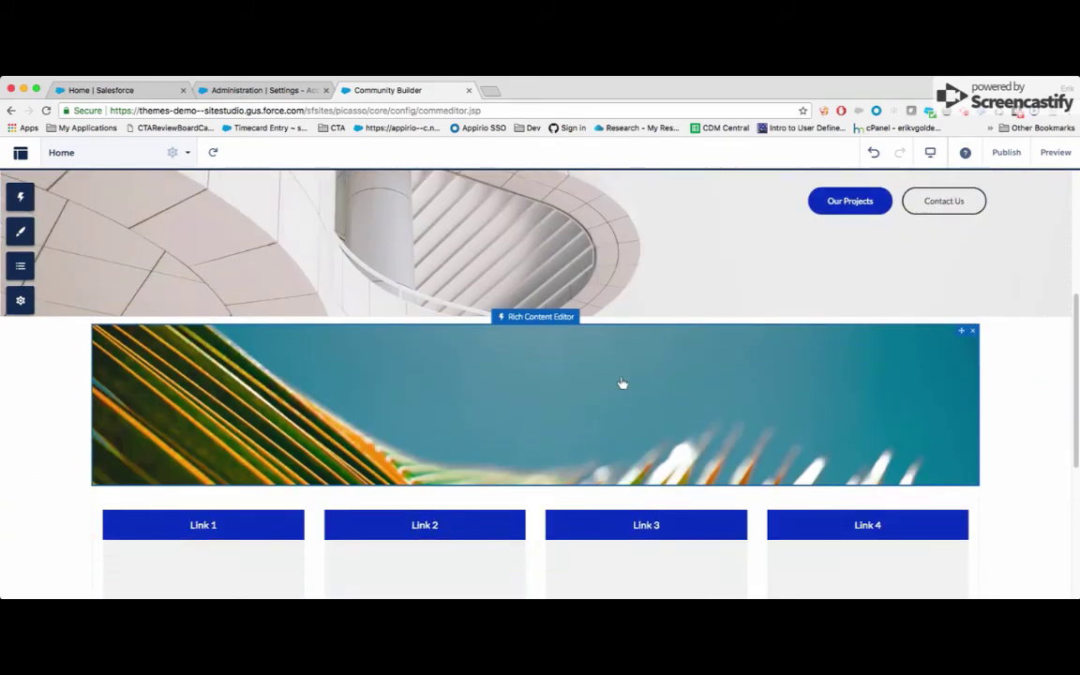
scroll(971, 374, down, 2)
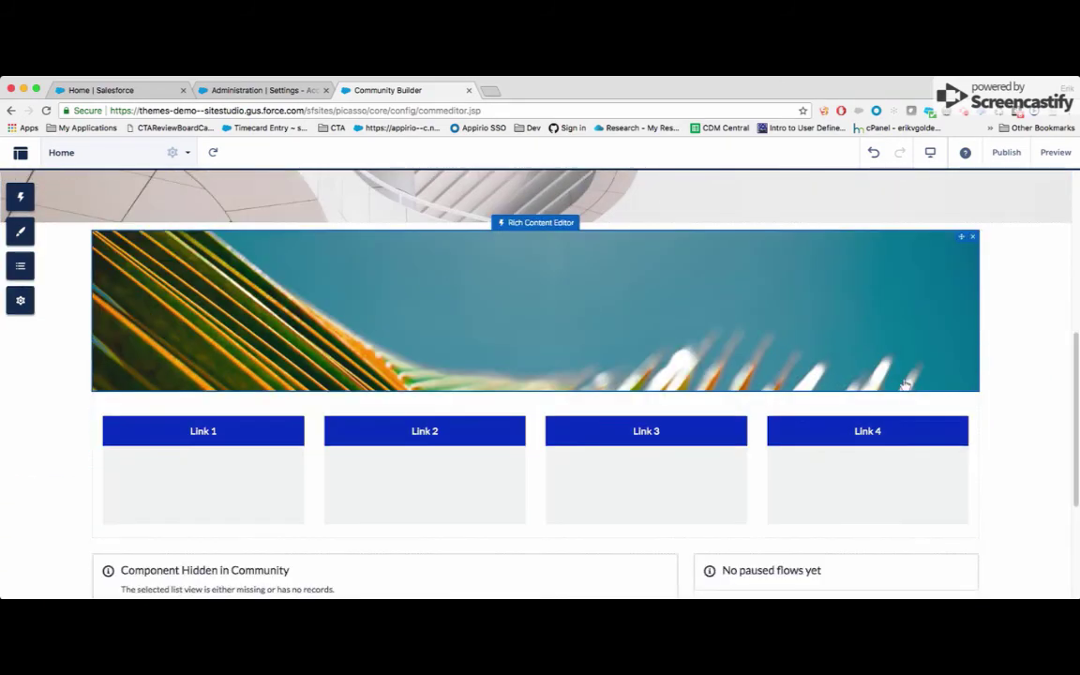
- Look over the Home page in the Jepson theme, inspect the hero's properties and close them
scroll(783, 381, up, 9)
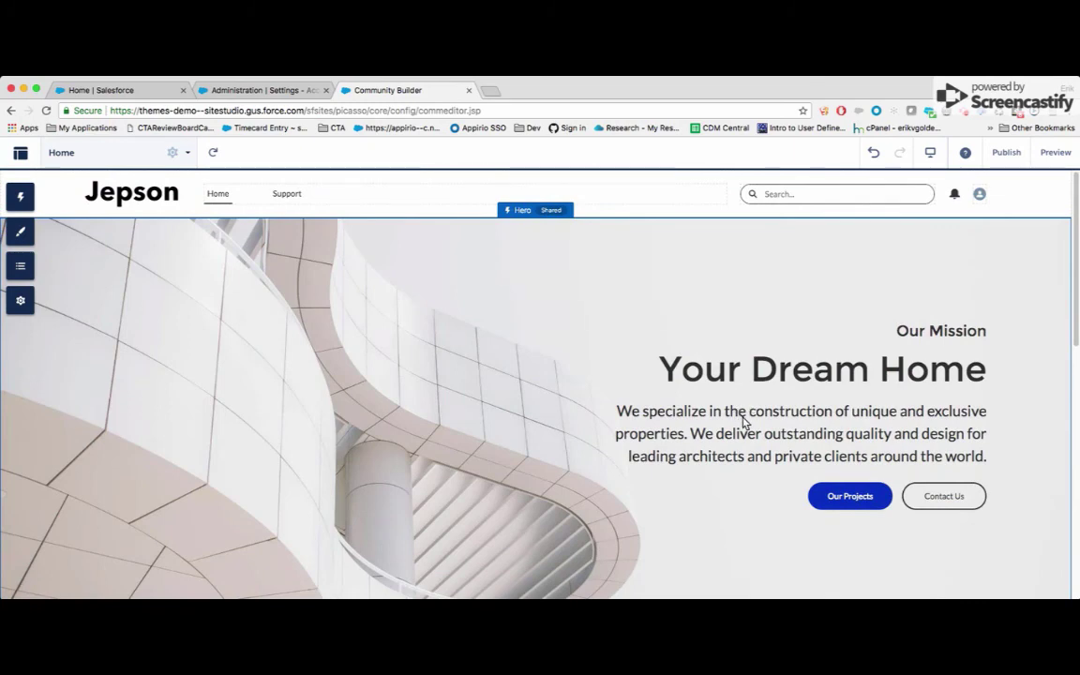
scroll(683, 404, down, 4)
scroll(692, 290, up, 4)
click(714, 316)
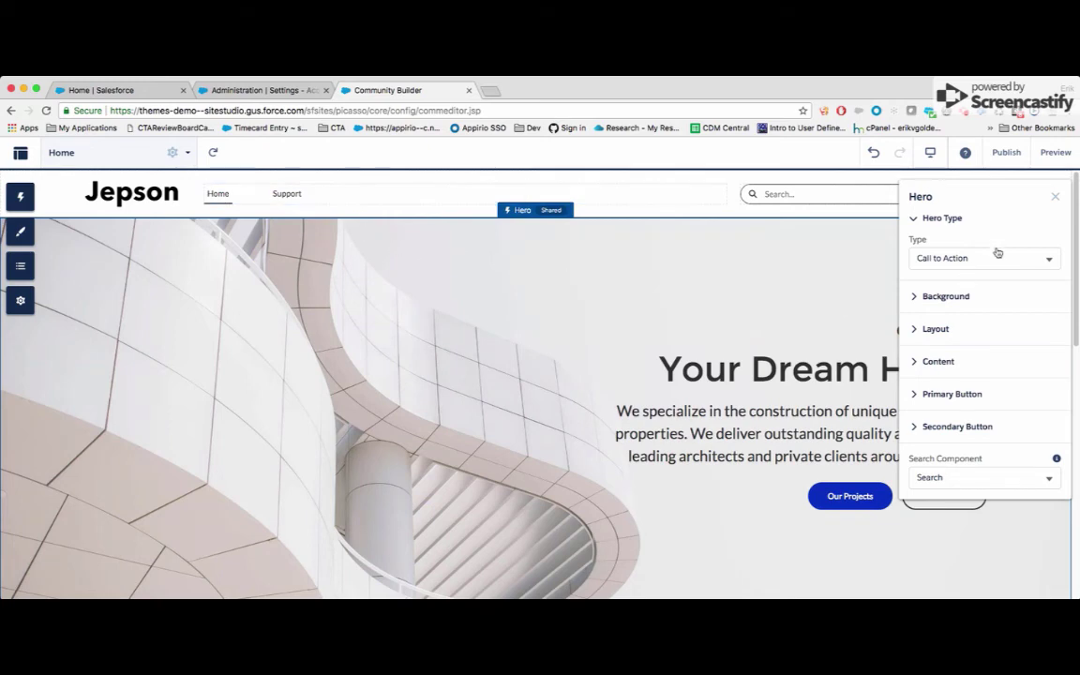
click(1054, 201)
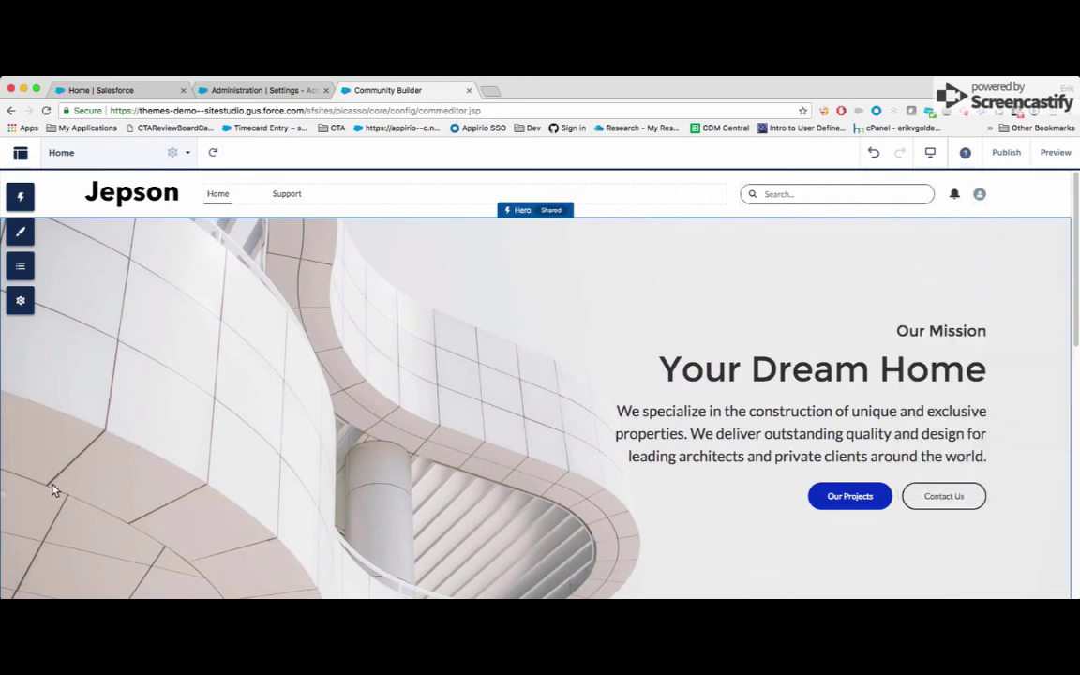
- Review the community's theme settings, checking the theme layouts, the current theme and the saved themes under My Themes
click(20, 300)
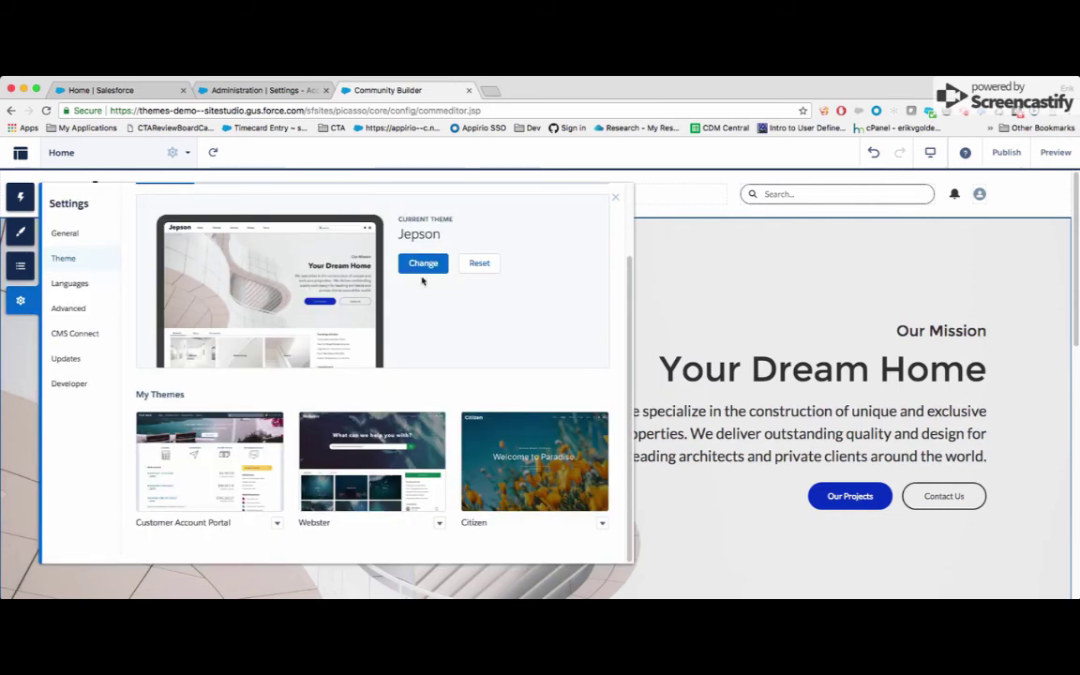
click(233, 259)
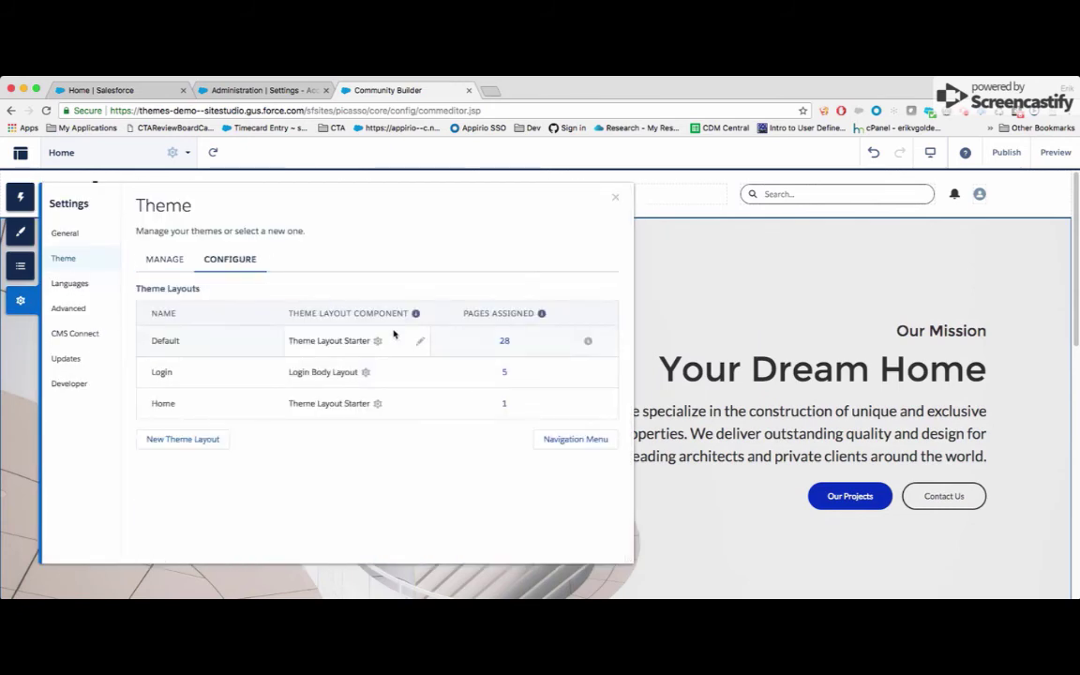
click(150, 263)
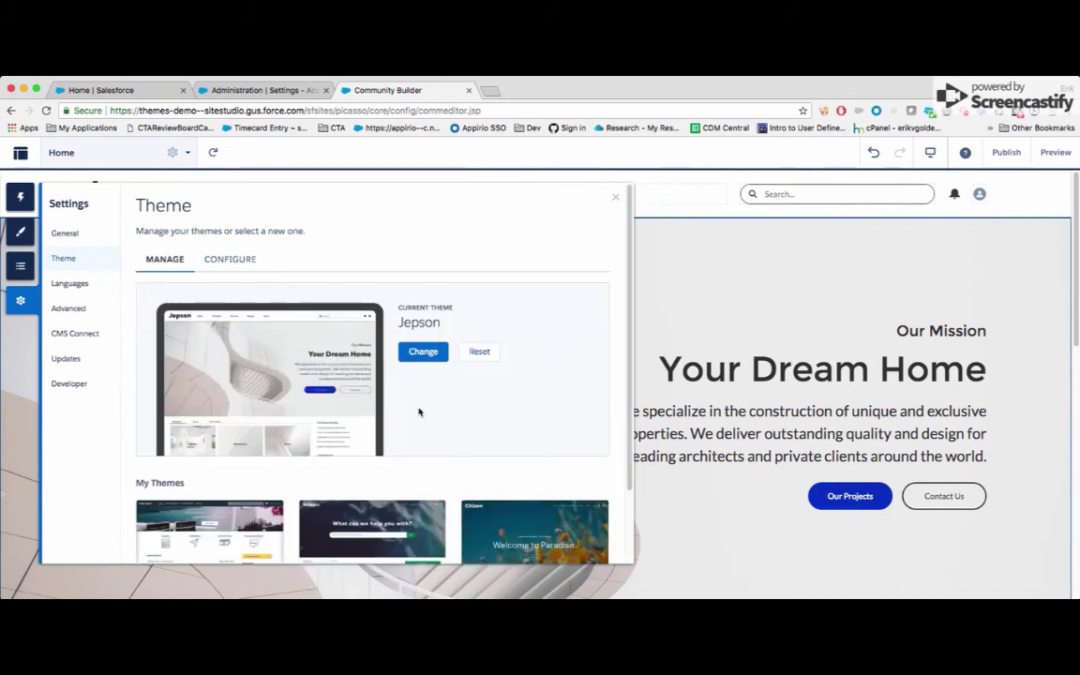
scroll(419, 412, down, 2)
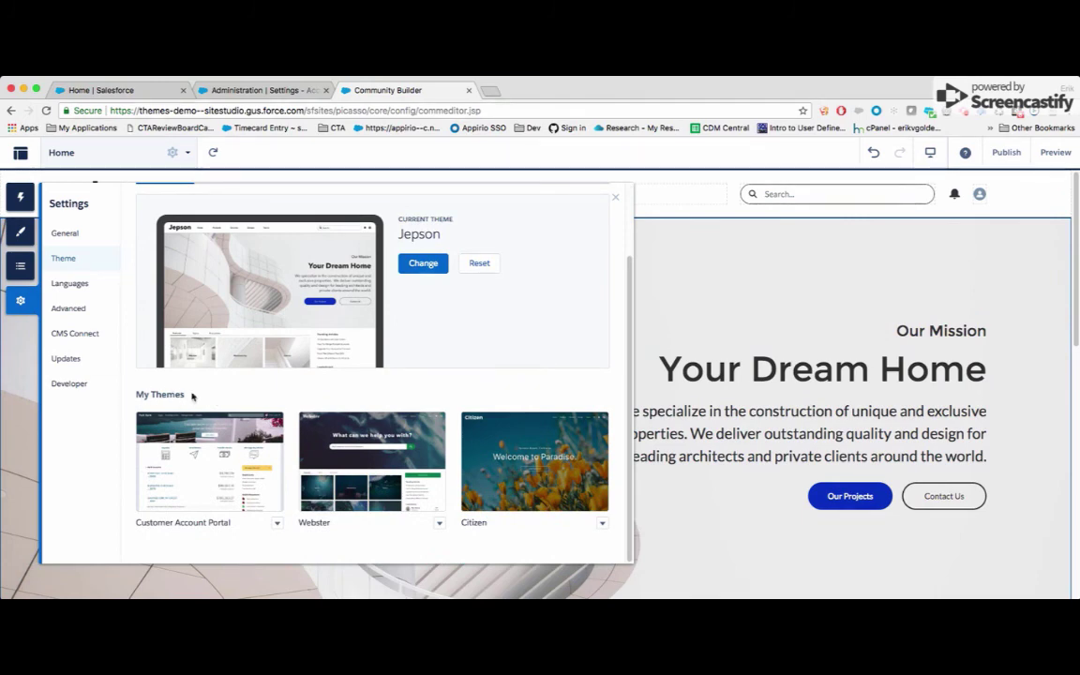
scroll(506, 281, up, 1)
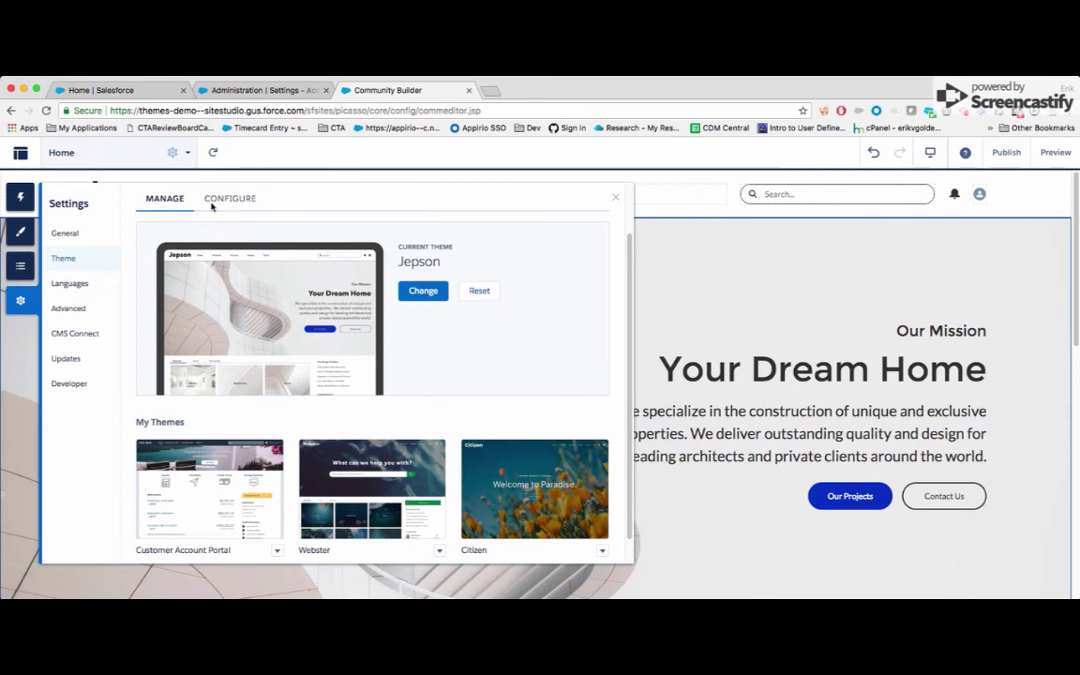
scroll(232, 226, up, 2)
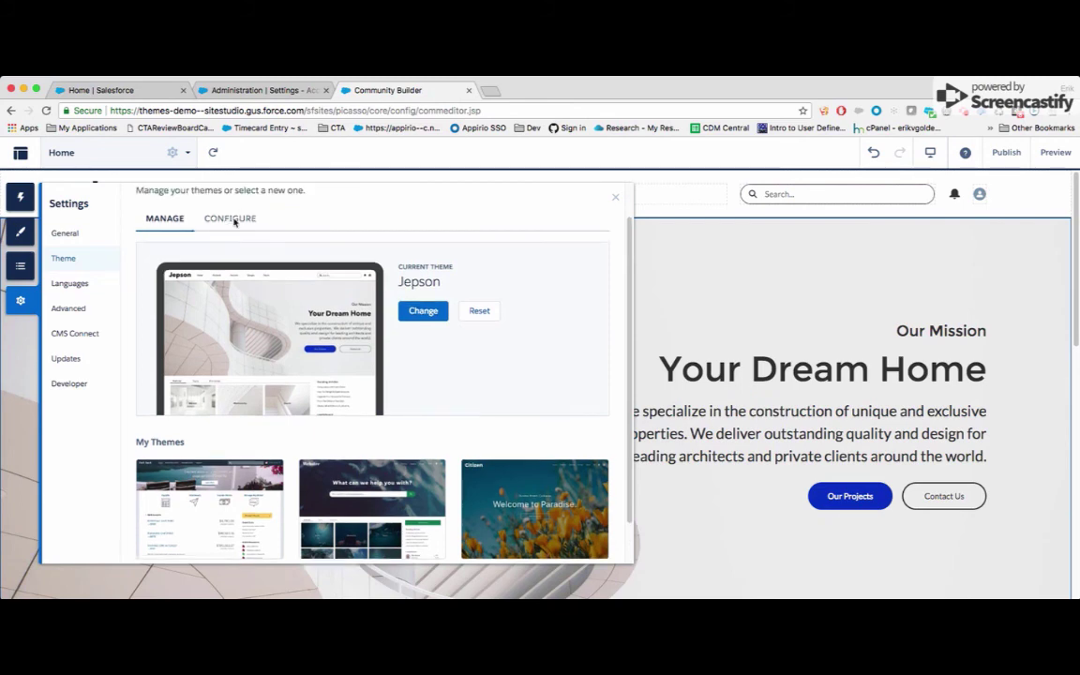
- Examine the Default theme layout's component options, look over the saved themes again and close the settings
click(233, 221)
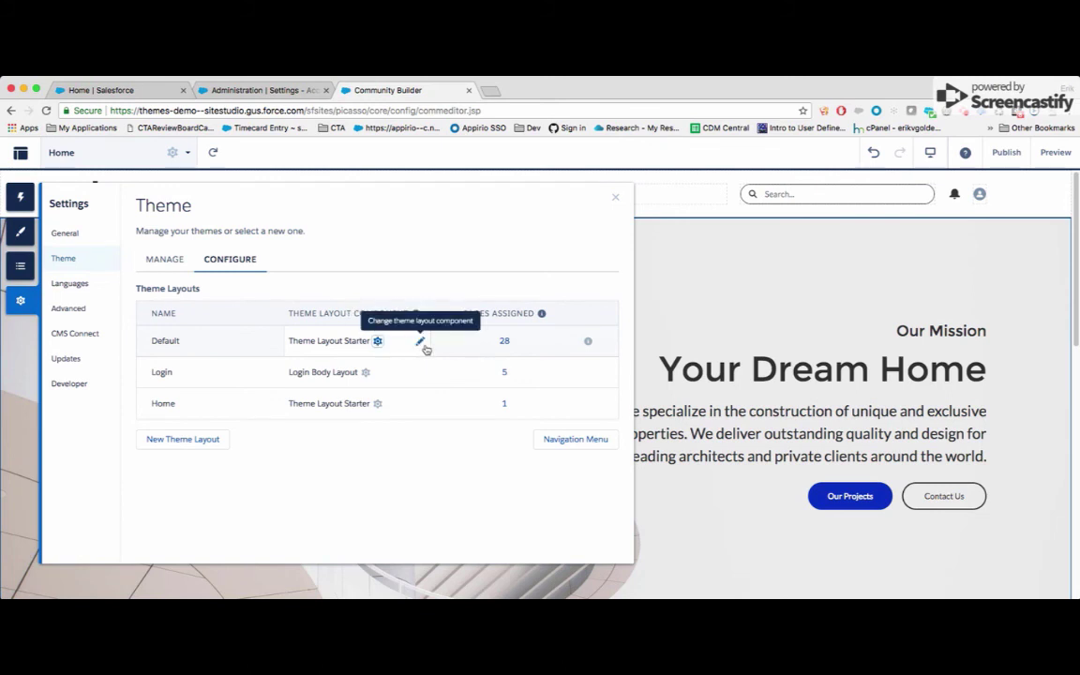
click(377, 343)
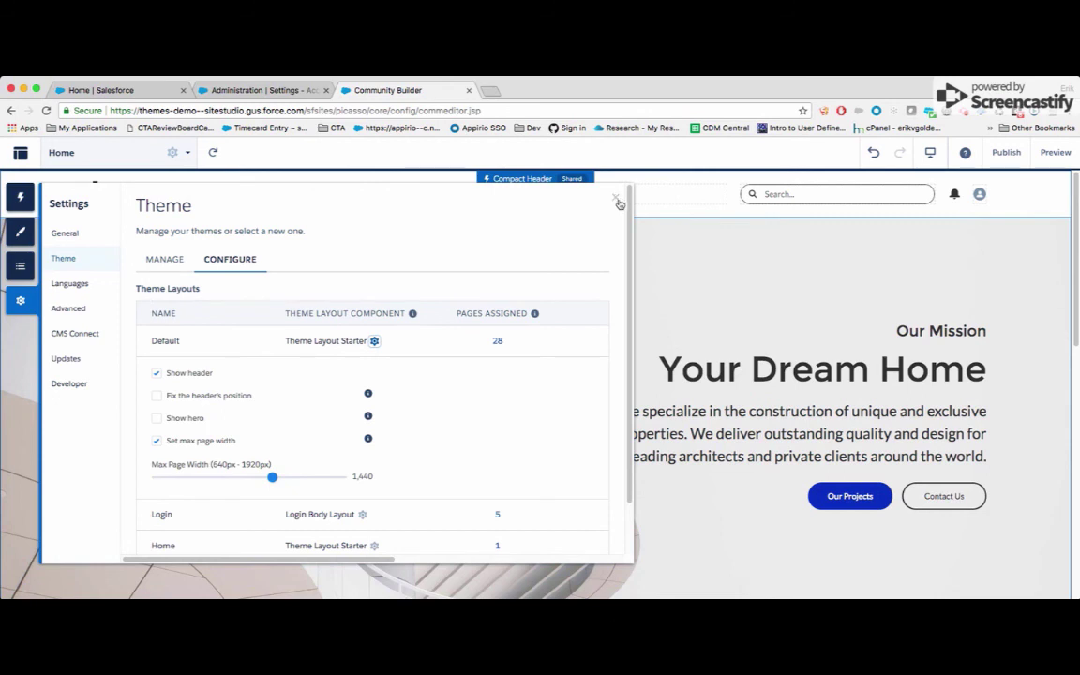
click(167, 264)
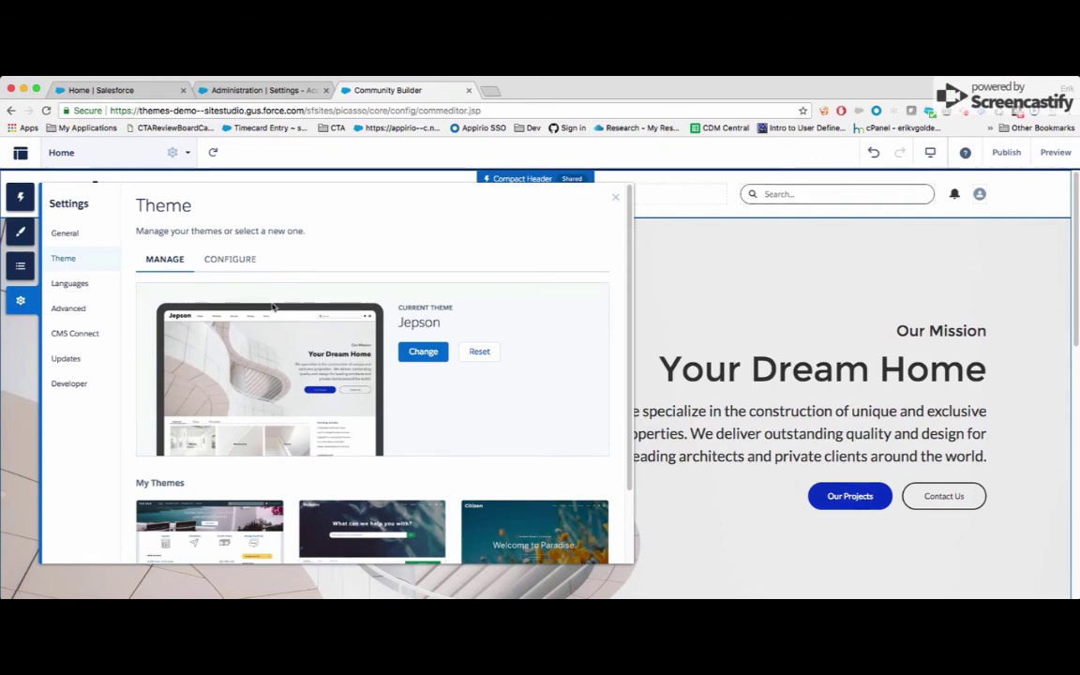
scroll(296, 326, down, 2)
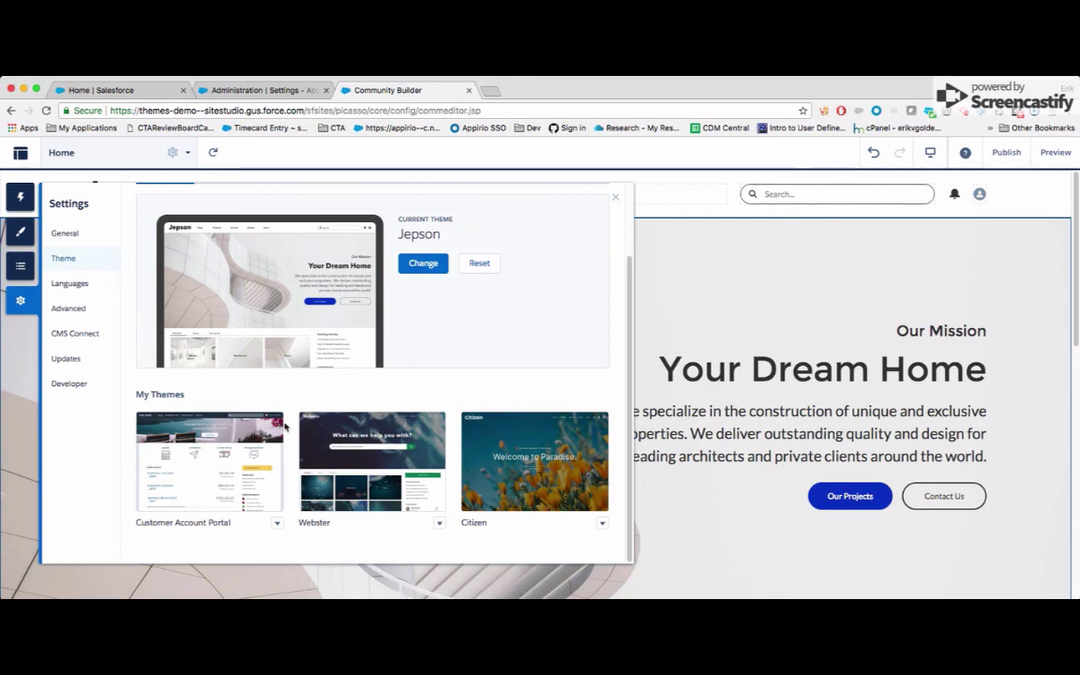
scroll(286, 427, up, 2)
scroll(289, 446, up, 1)
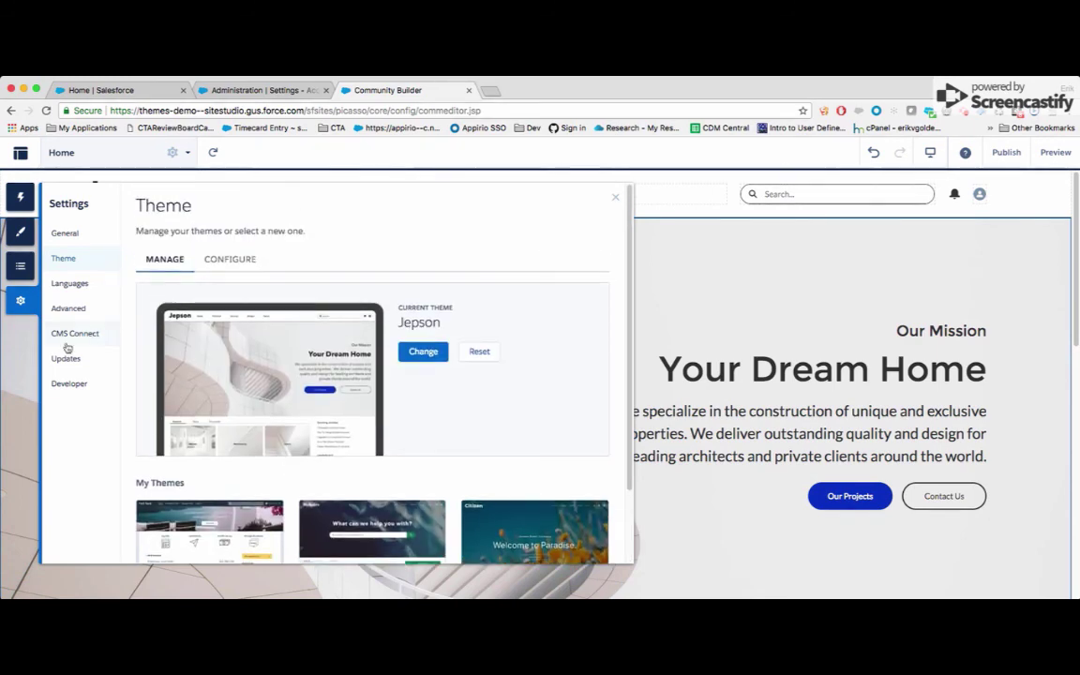
click(616, 198)
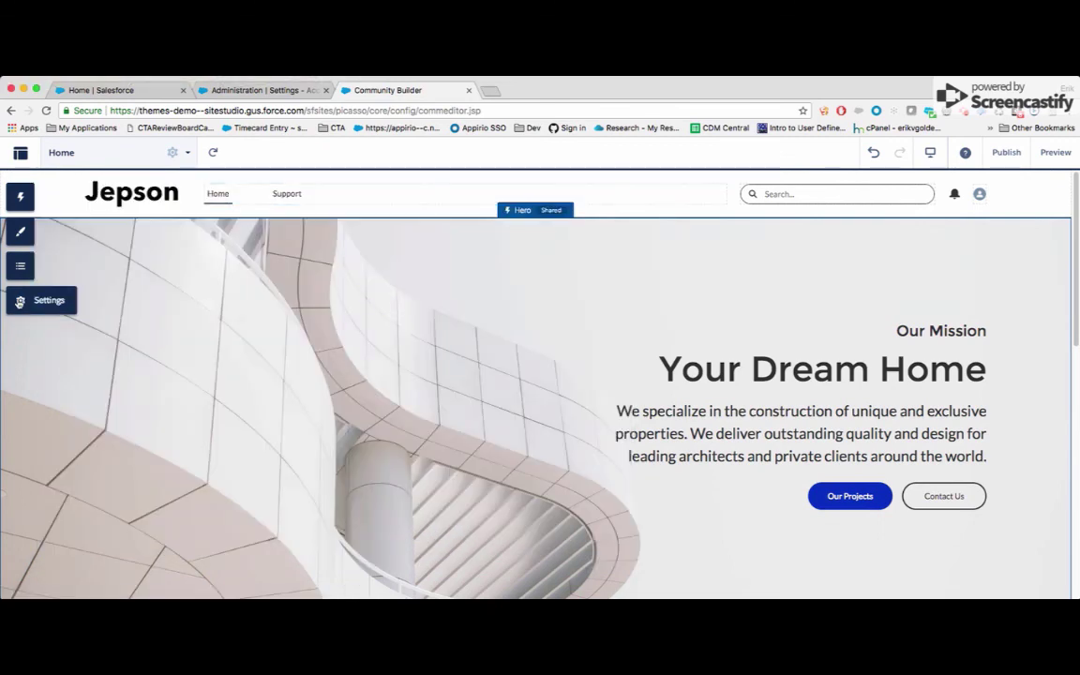
- Review the Jepson theme's Theme Settings and its branding set and CSS options, and return to the page's hero
click(20, 230)
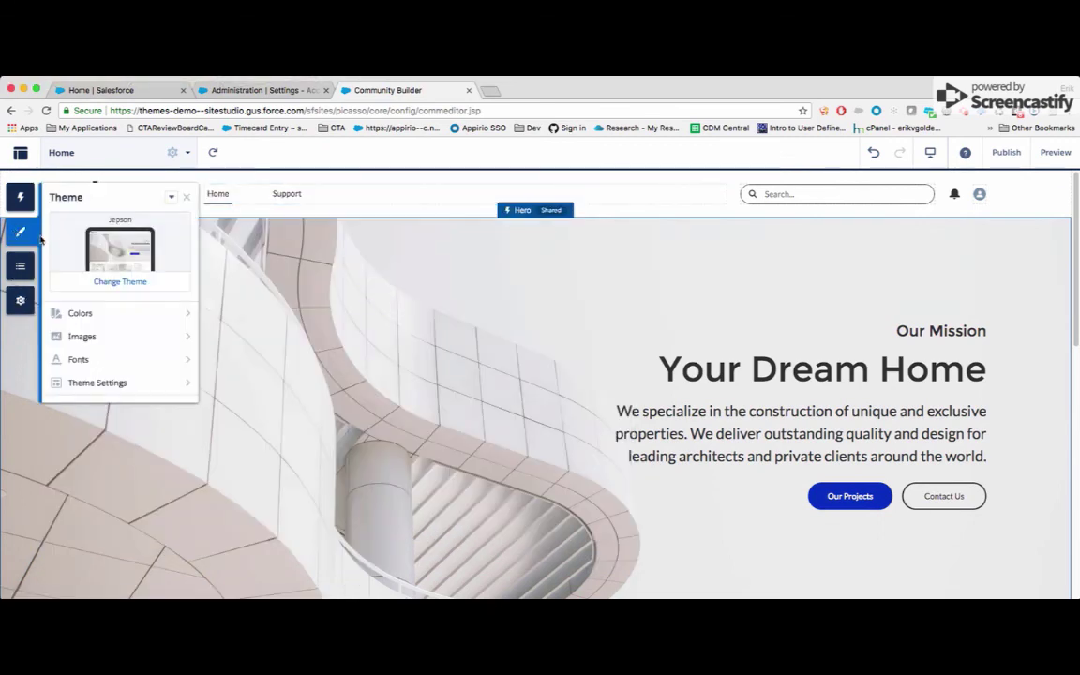
click(102, 382)
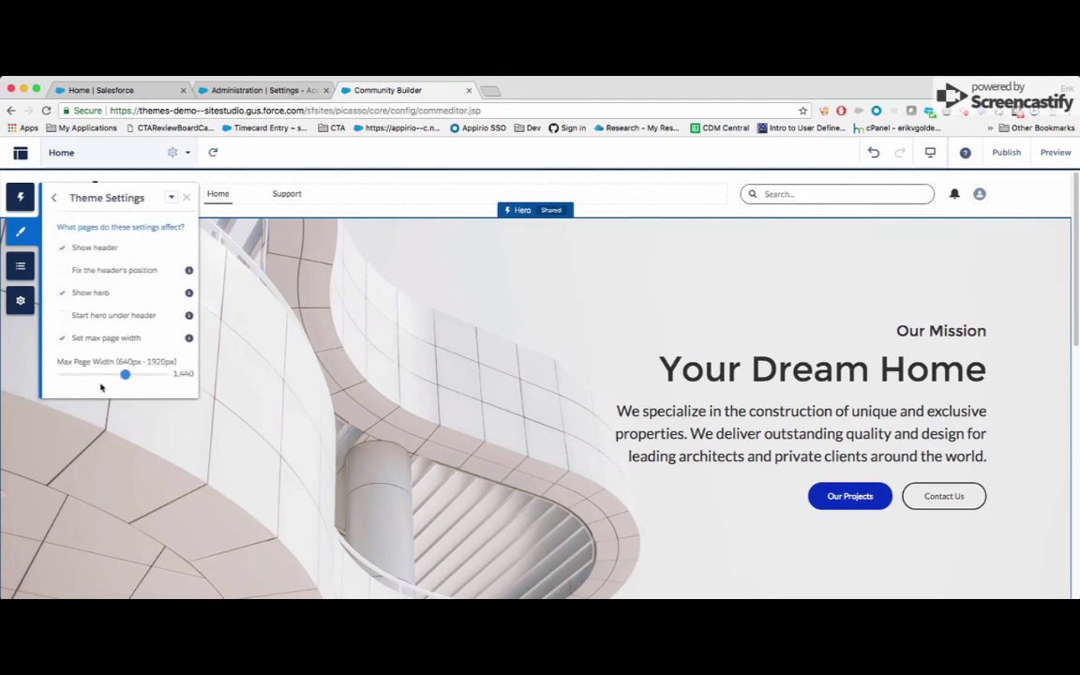
click(172, 201)
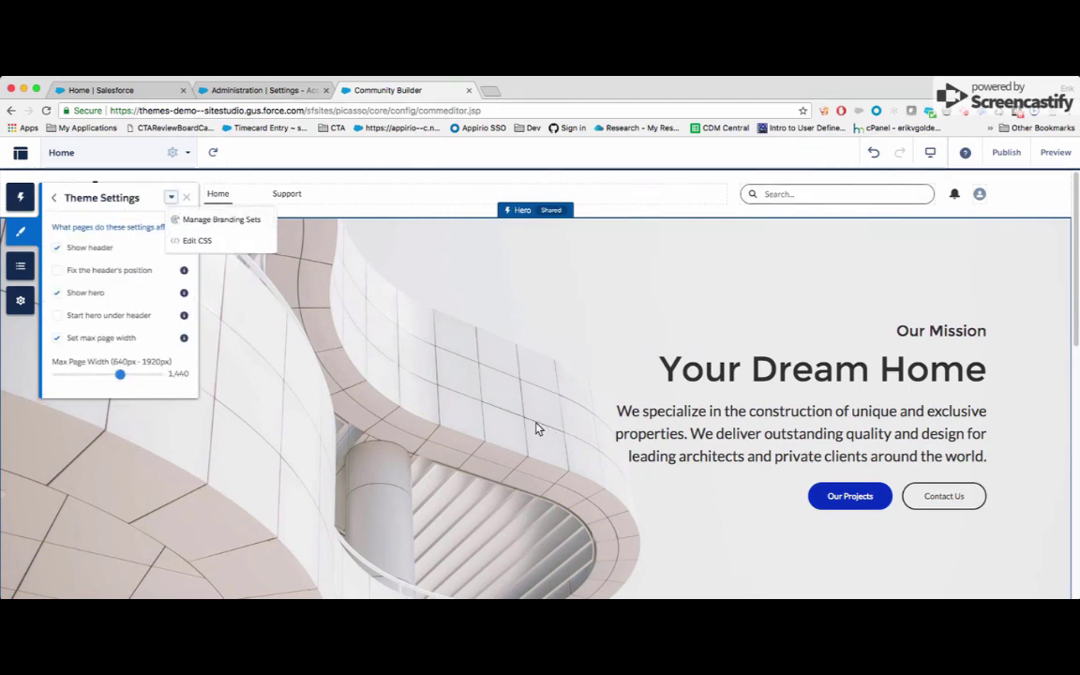
click(504, 383)
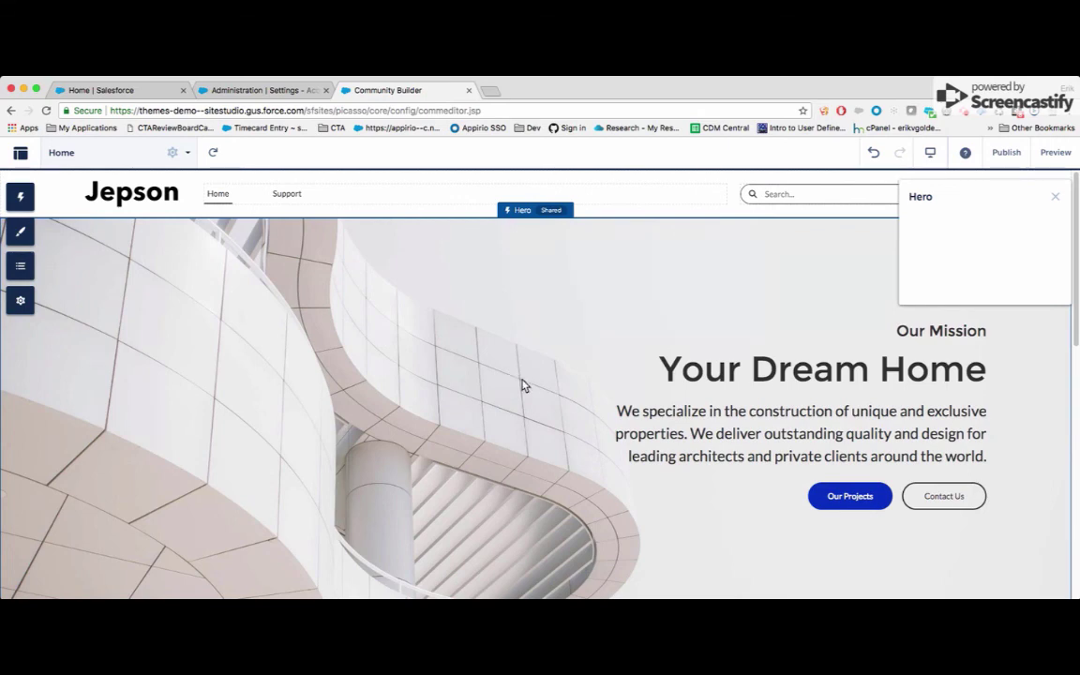